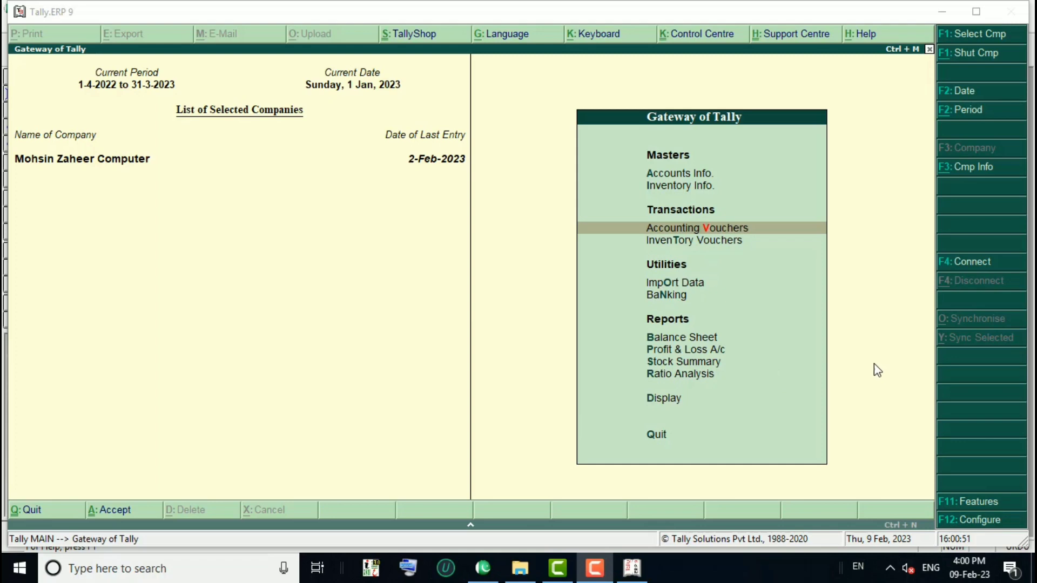
Step: Set Maintain bill-wise details to No in the company's accounting features
click(874, 364)
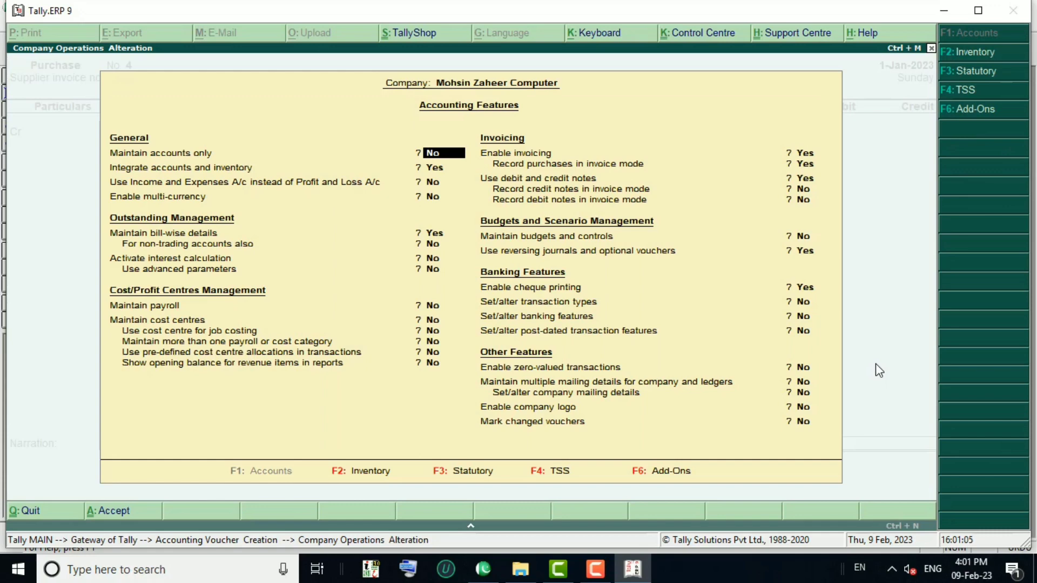
key(Return)
key(Return)
key(Return)
key(Return)
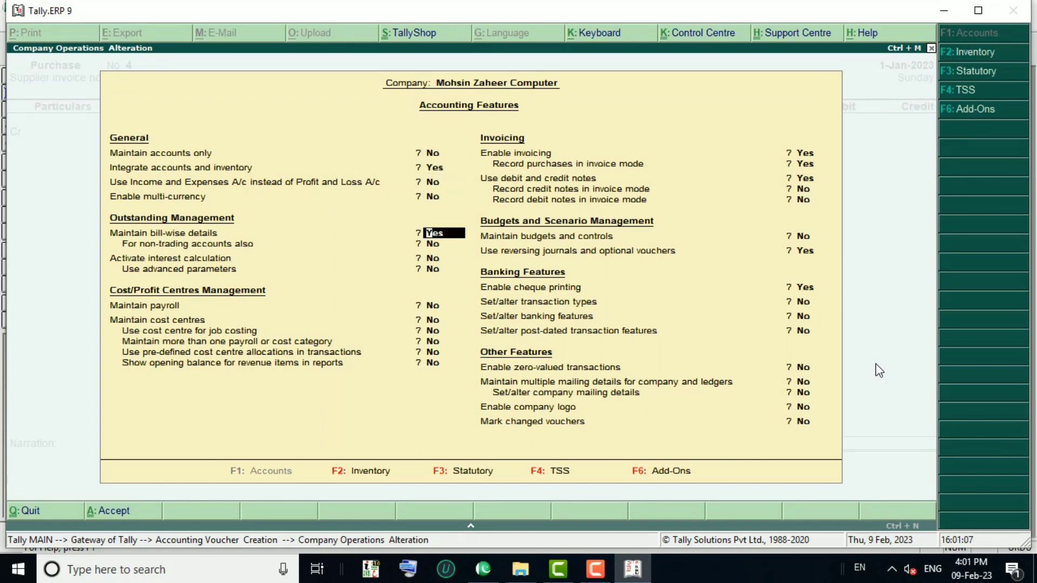
key(n)
key(Return)
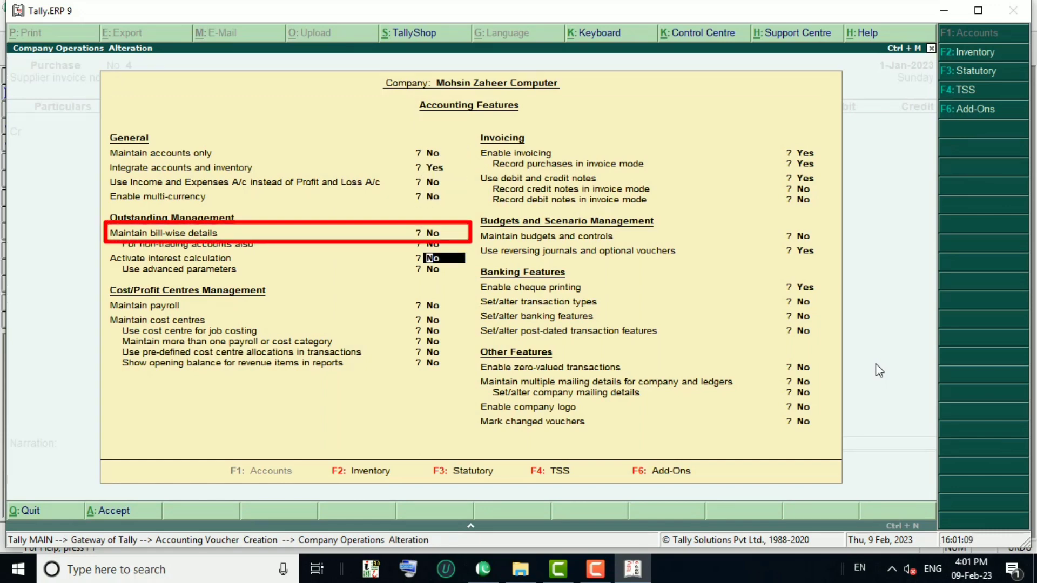
Step: Set Maintain bill-wise details to Yes in the accounting features
key(Up)
key(Up)
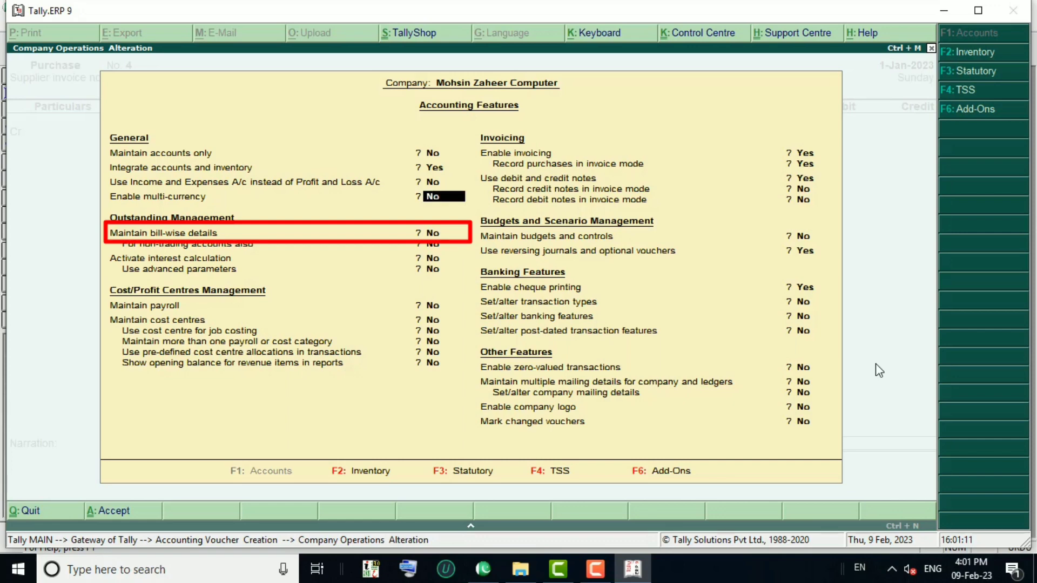
key(Down)
text(y)
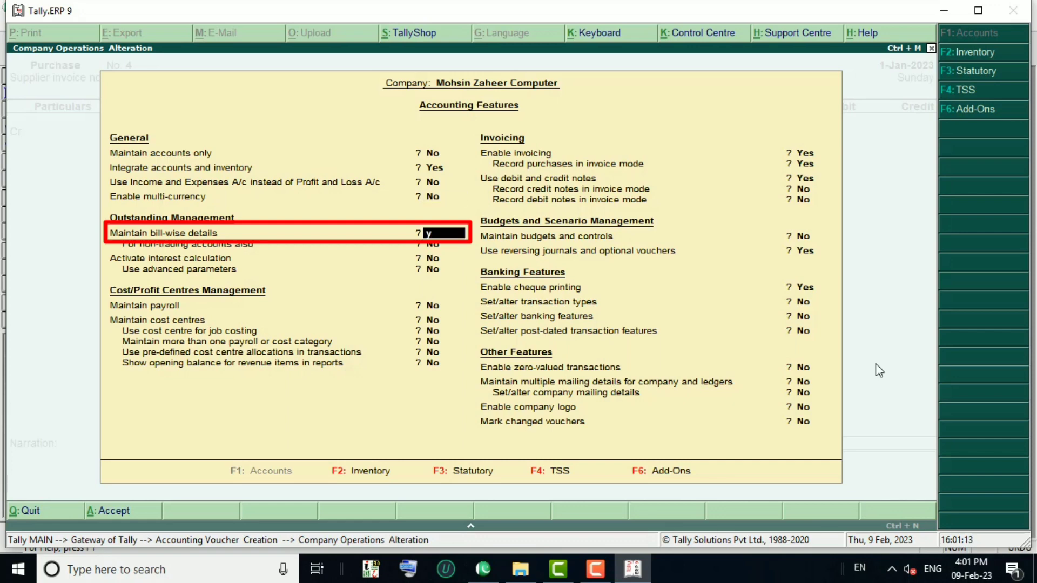
key(Return)
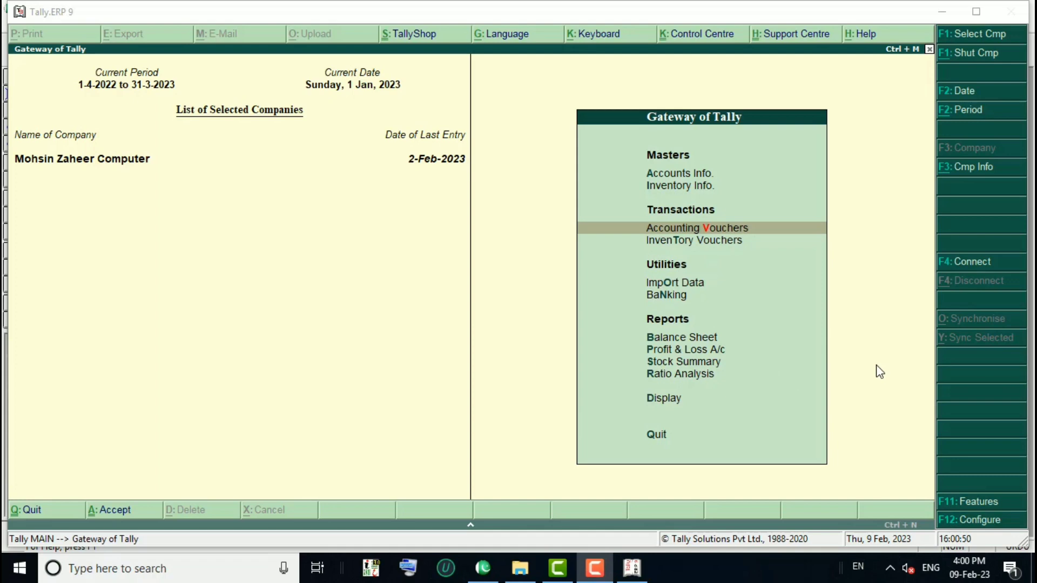
Step: Start a purchase accounting voucher with supplier invoice no. 112 dated 1-Jan-2023
click(880, 372)
key(Up)
key(Down)
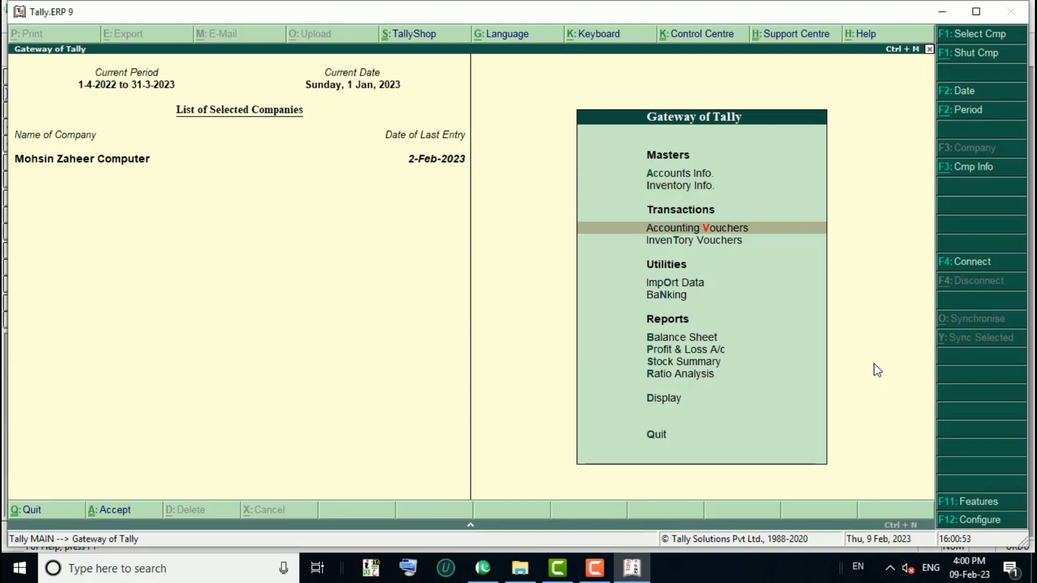
key(Return)
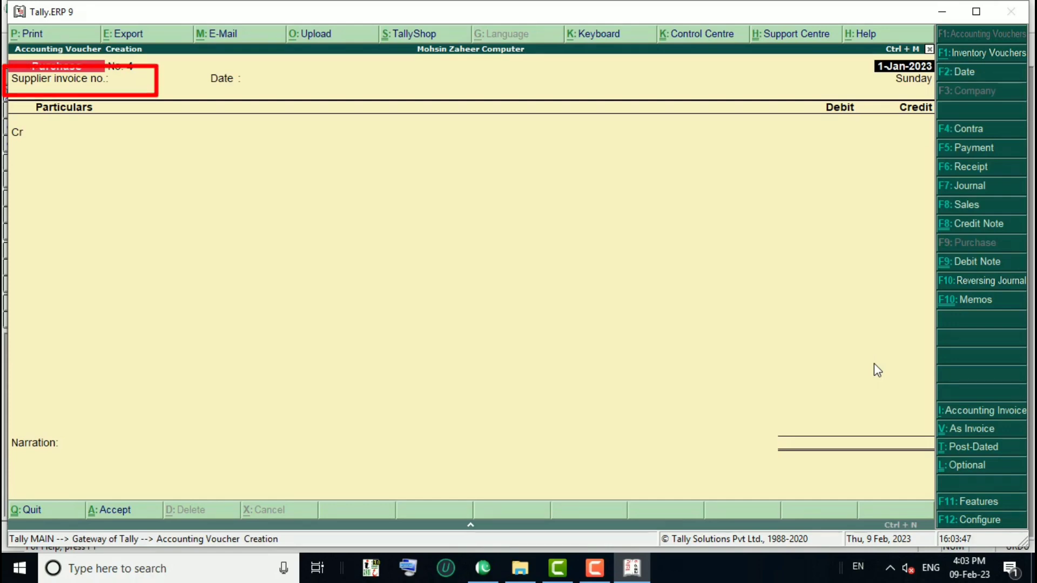
key(Return)
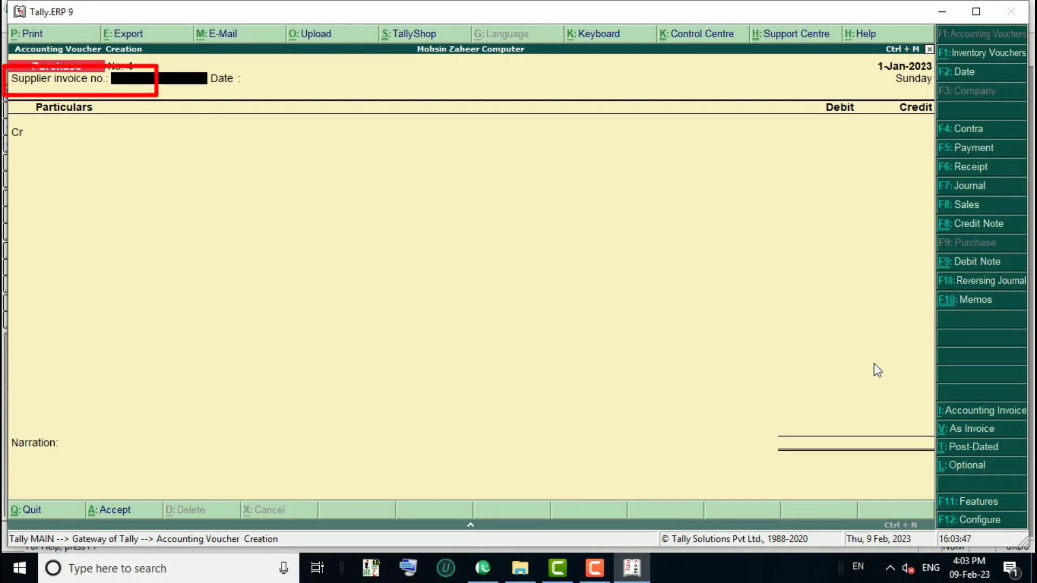
text(112)
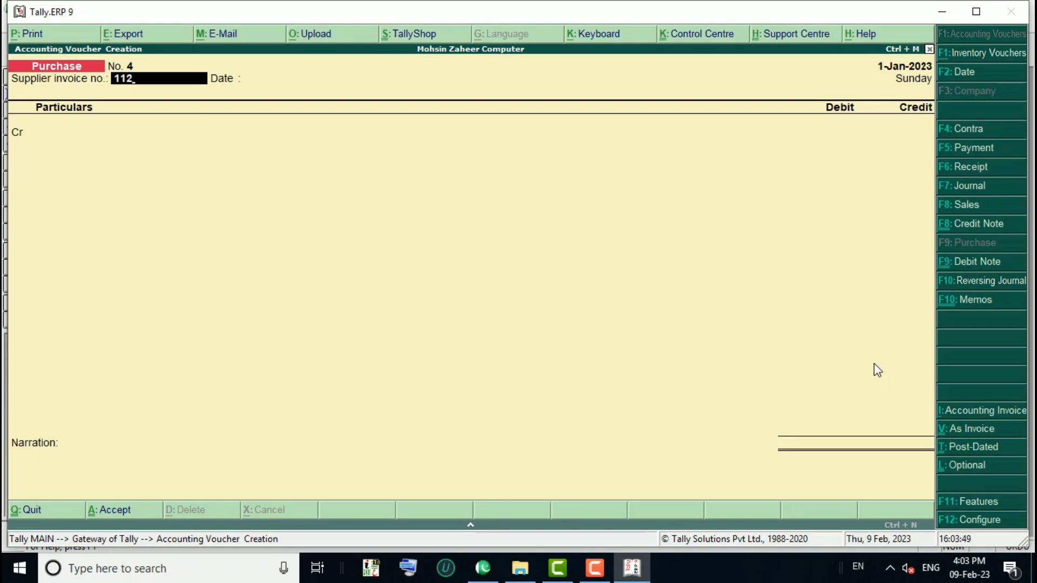
key(Return)
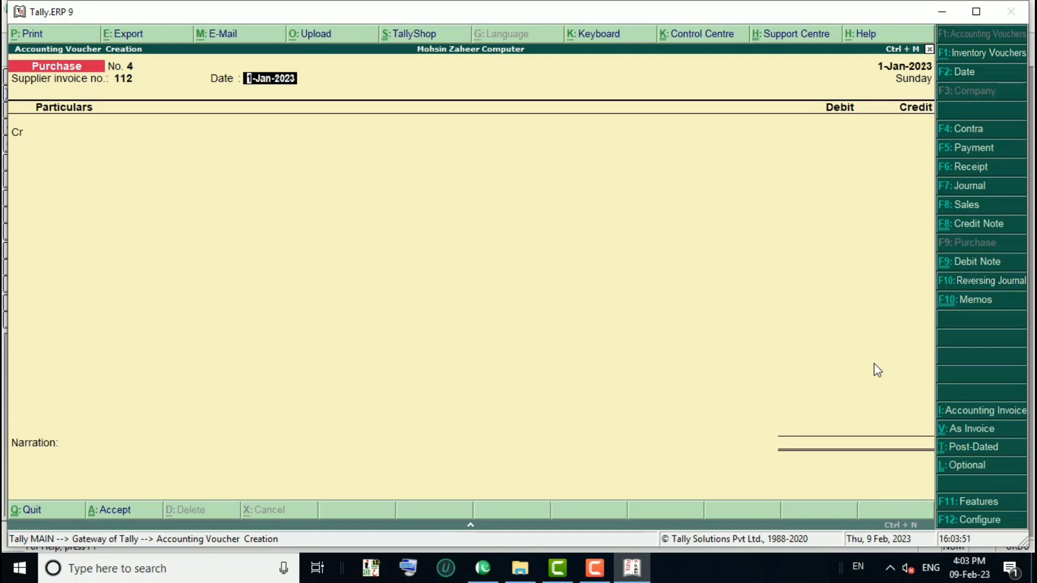
key(Return)
key(Return)
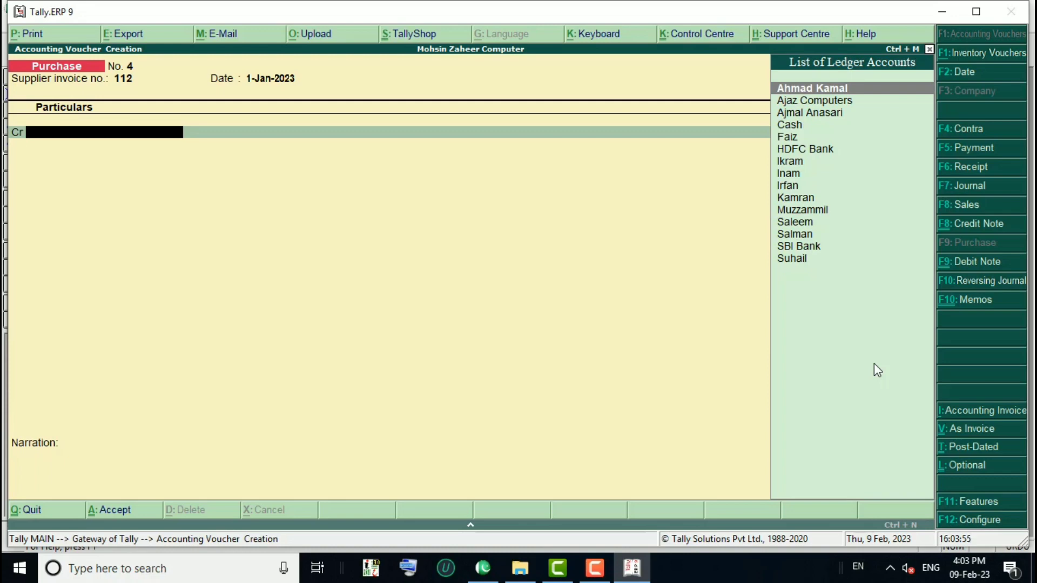
Step: Choose the third party in the list of ledger accounts as the credited supplier
key(Down)
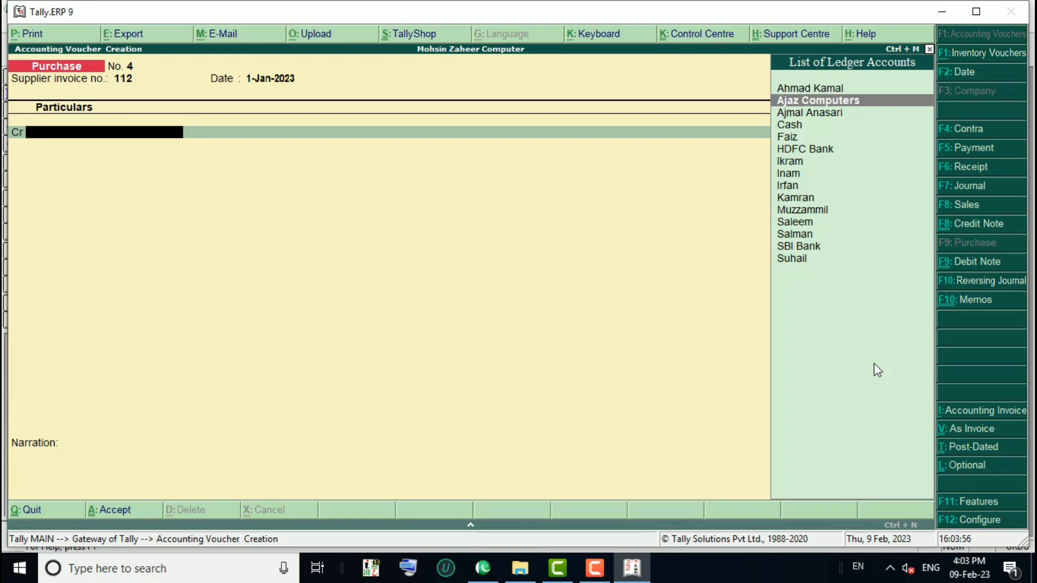
key(Down)
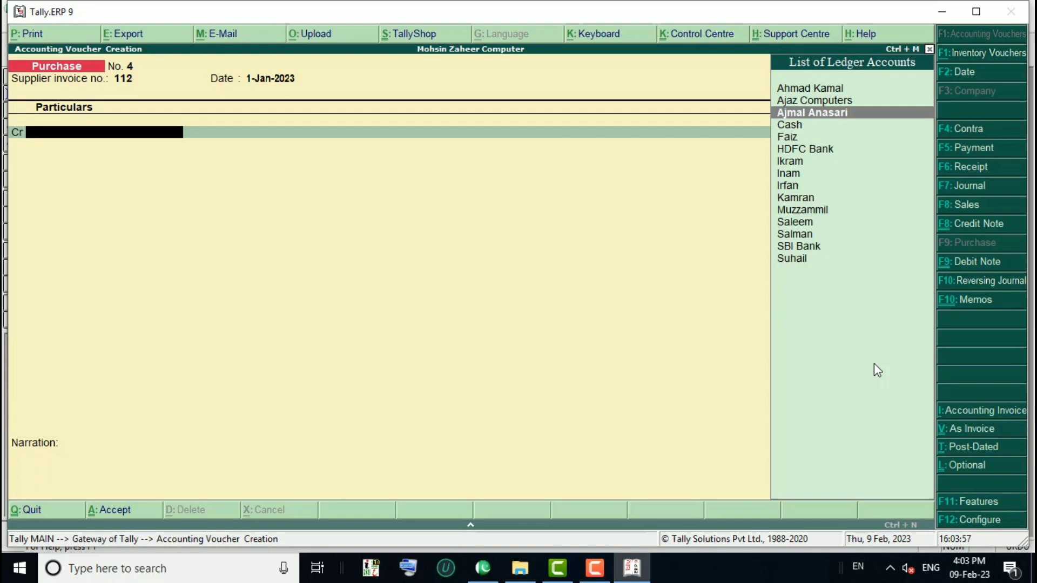
key(Return)
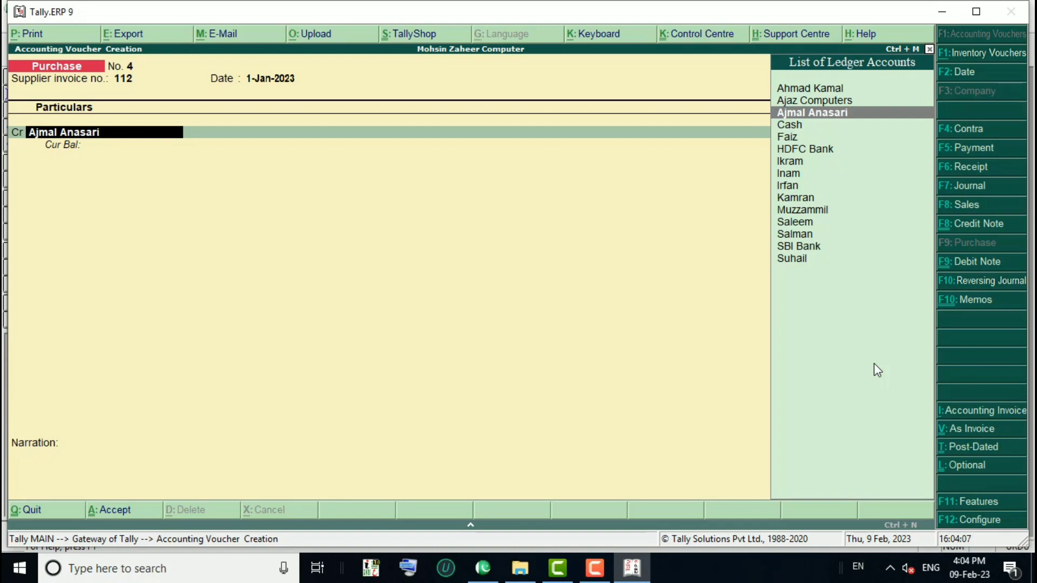
Step: Open the selected supplier's ledger from the voucher, check its group and Maintain balances bill-by-bill setting, and accept the ledger
key(ctrl+Return)
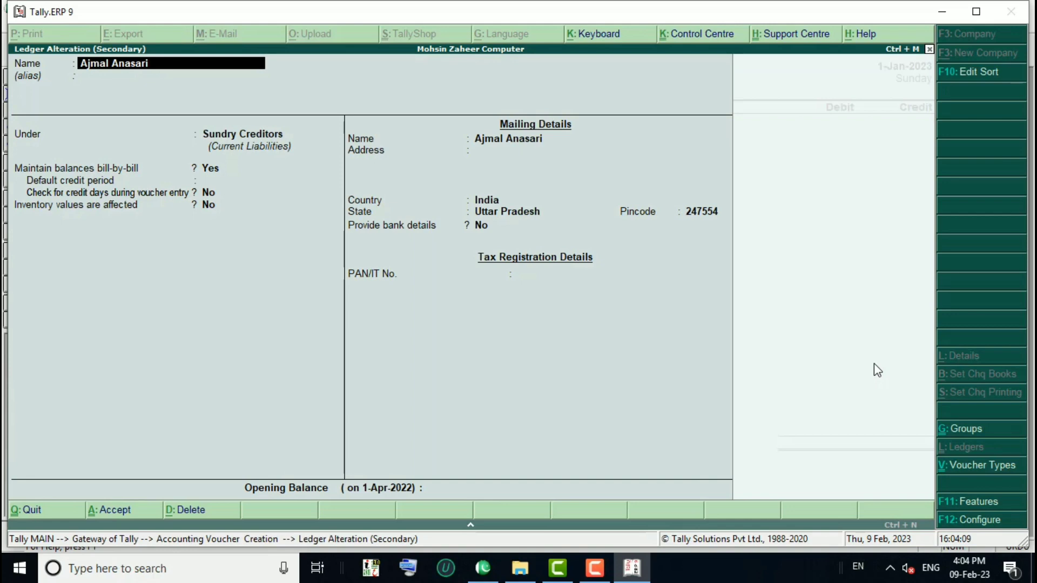
key(Return)
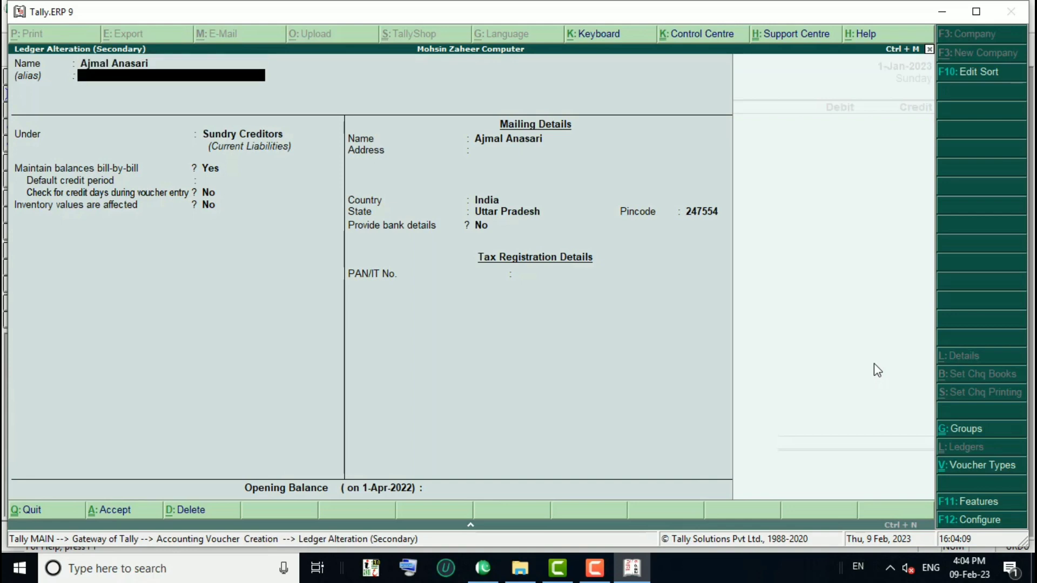
key(Return)
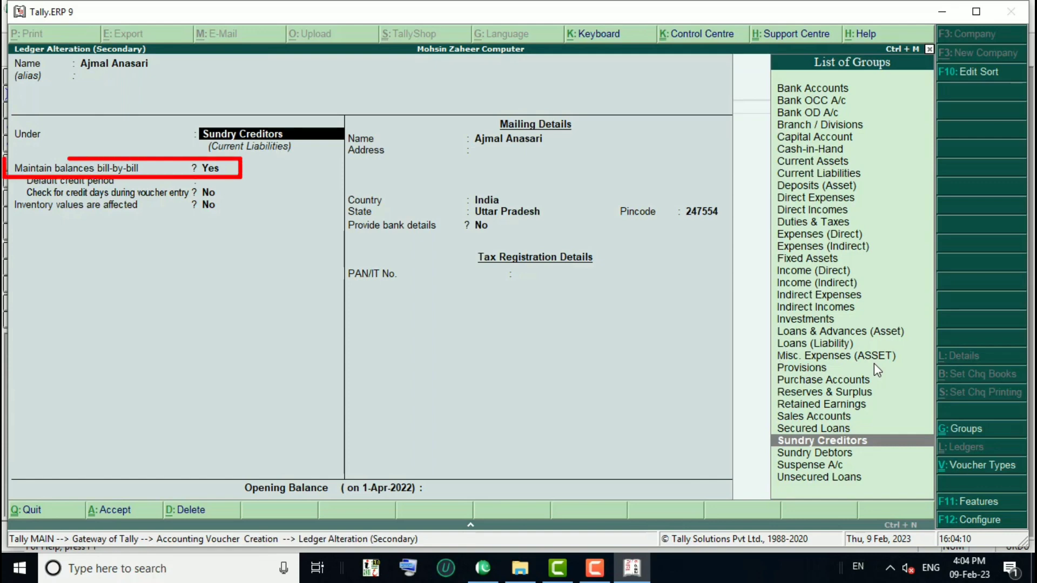
key(Return)
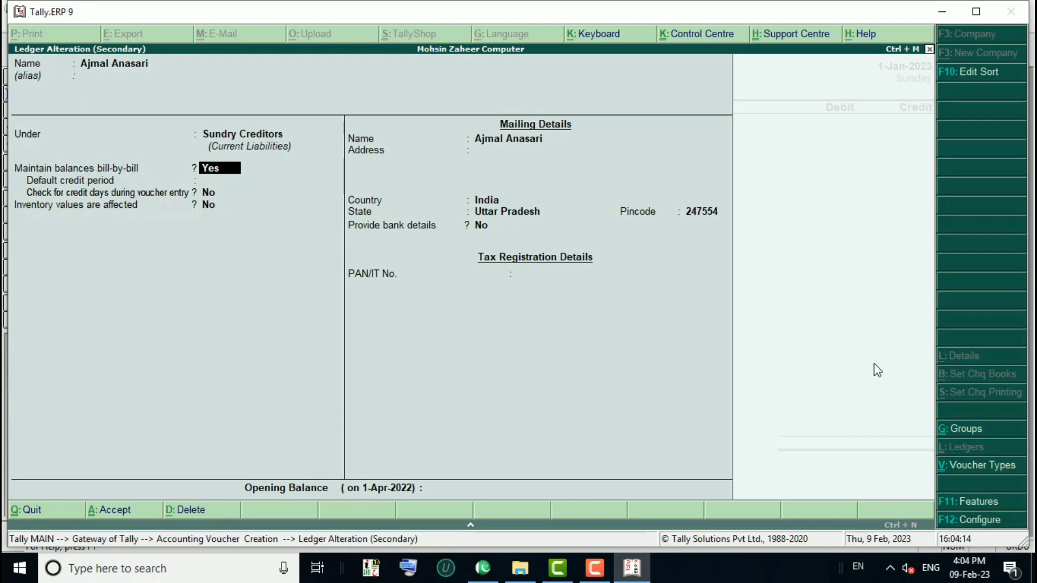
key(Return)
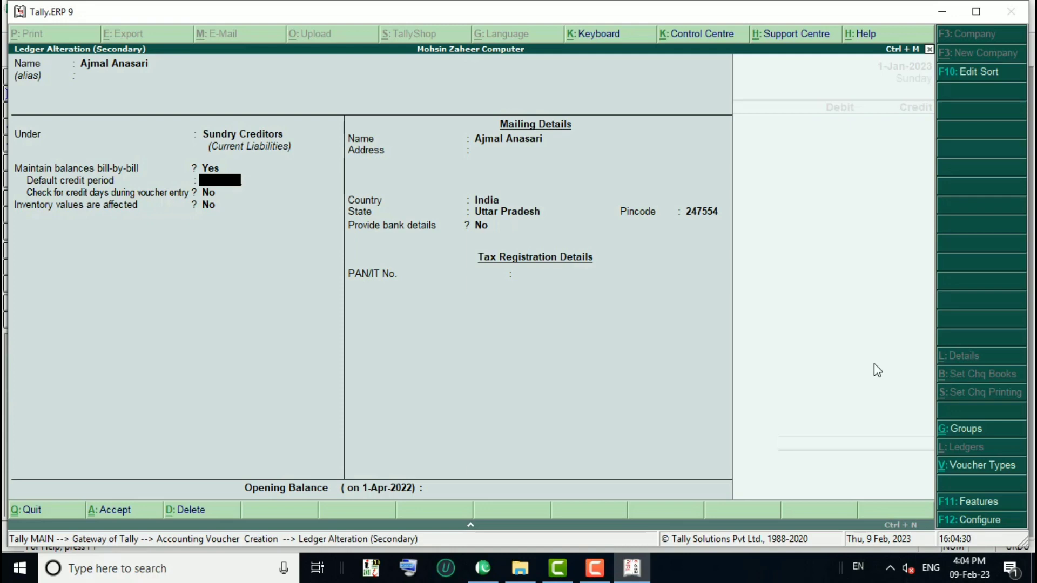
key(ctrl+a)
Step: Accept the supplier's party details without changes and credit the supplier with 5,000
key(Return)
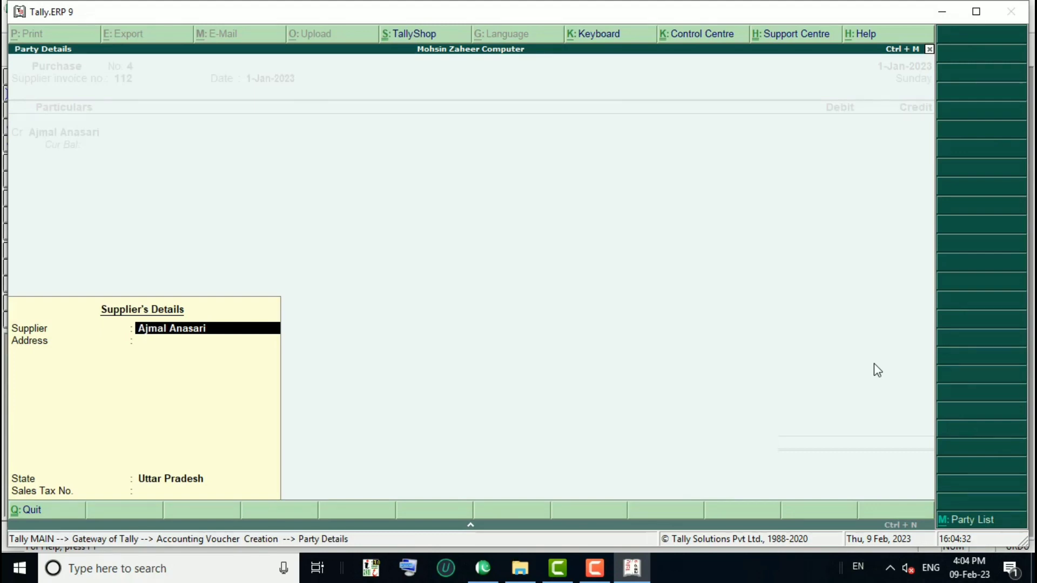
key(Return)
key(Return)
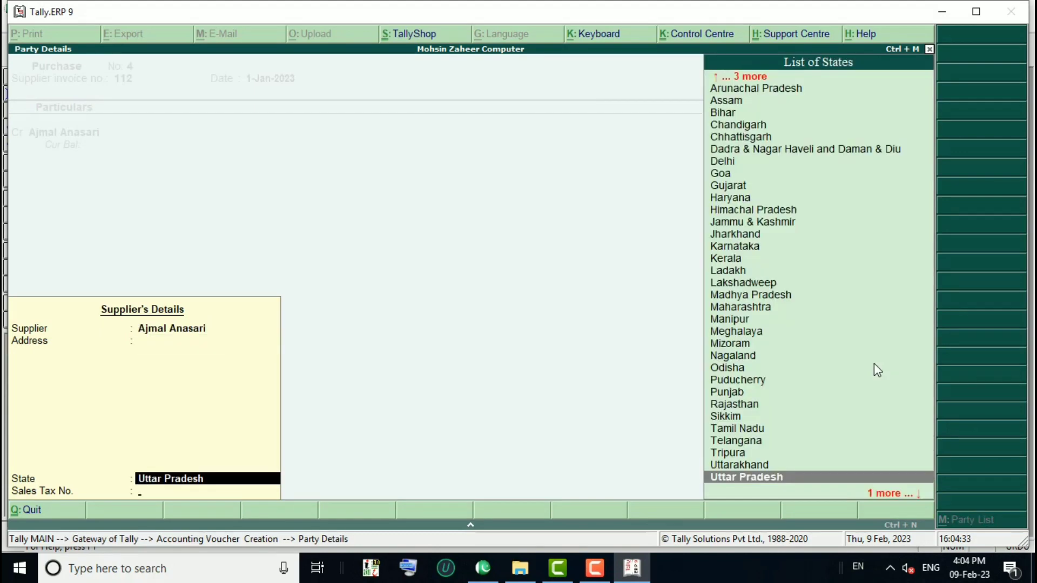
key(Return)
key(Return)
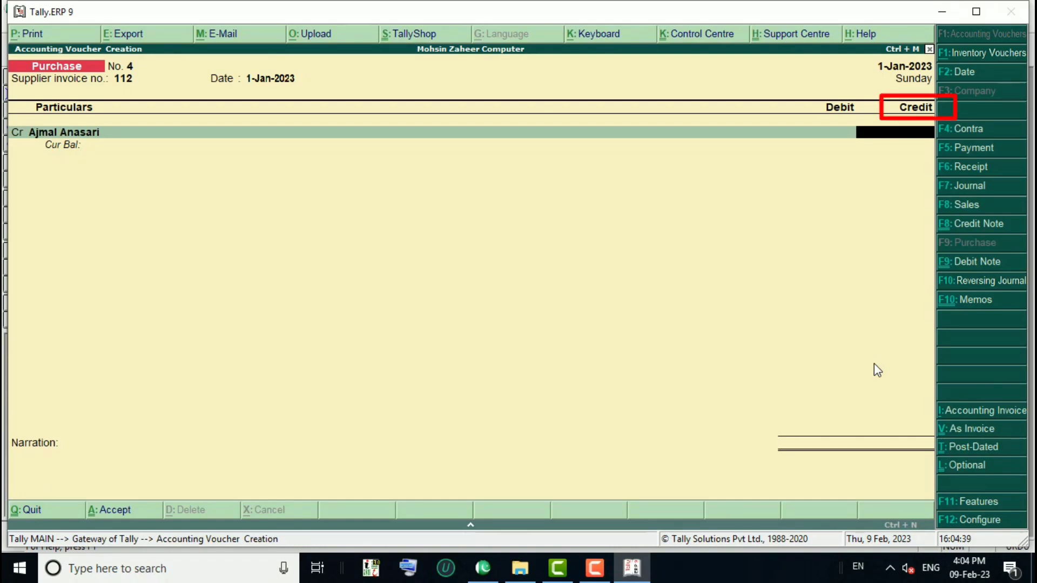
text(5)
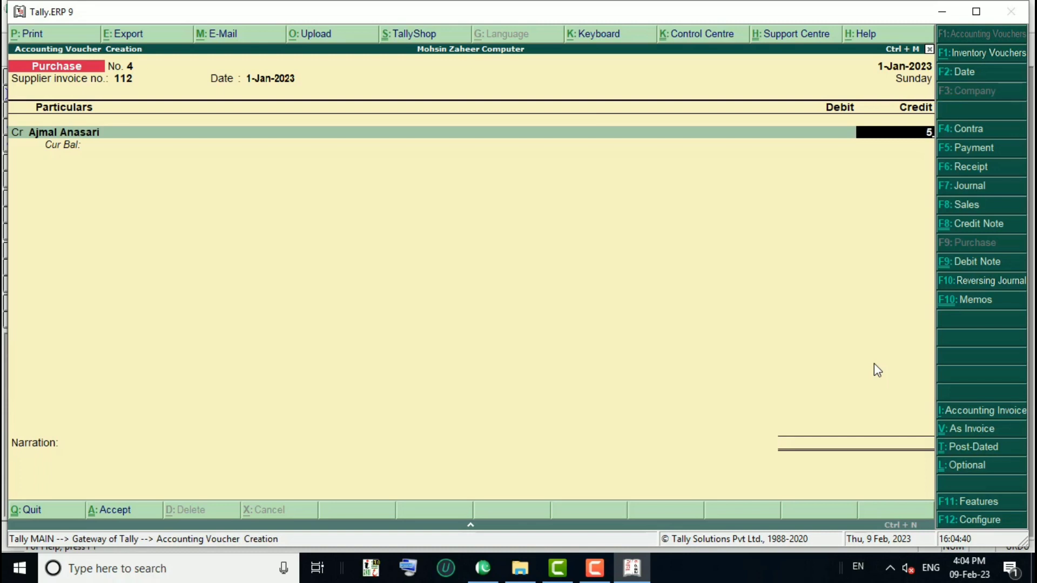
text(000)
key(Return)
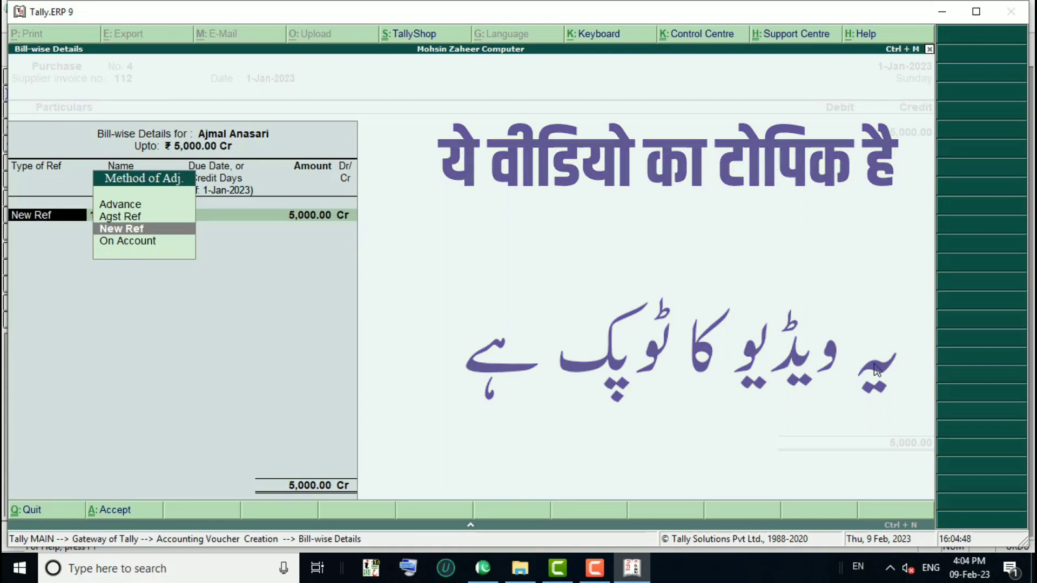
Step: Allocate the 5,000 credit to a New Ref bill named 112 with 20 credit days
key(Return)
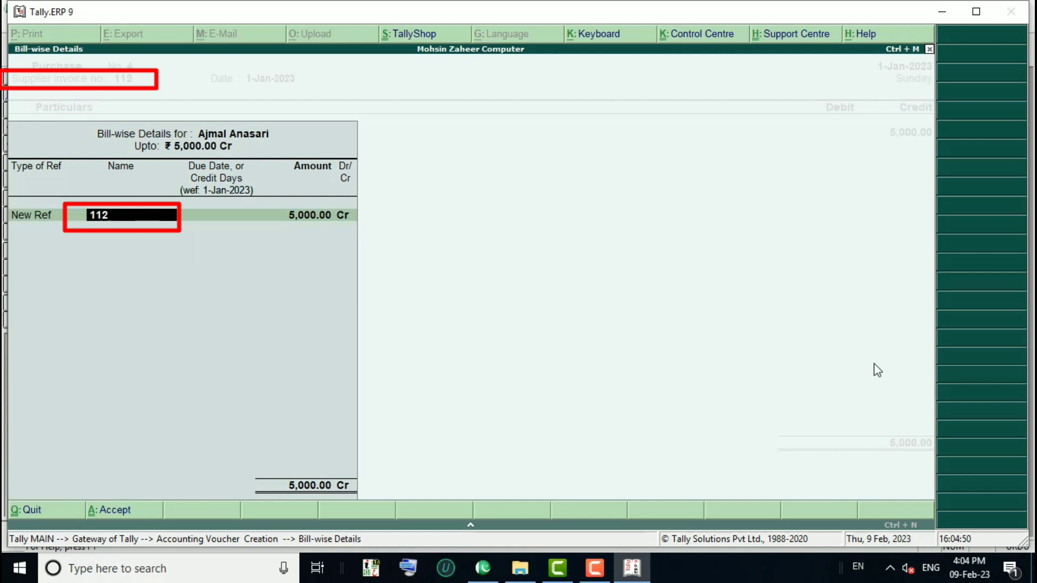
key(Return)
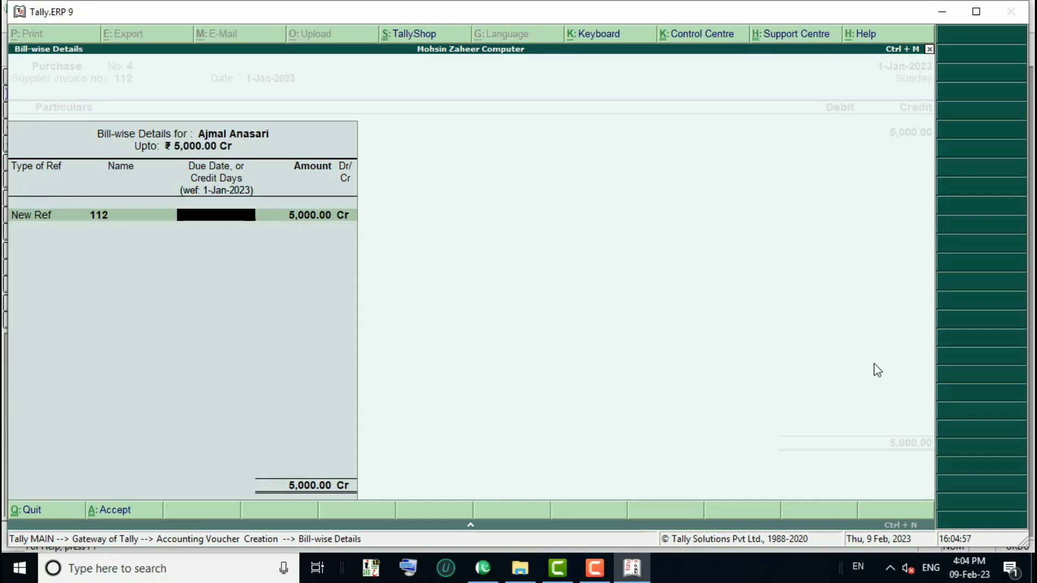
text(20)
key(Return)
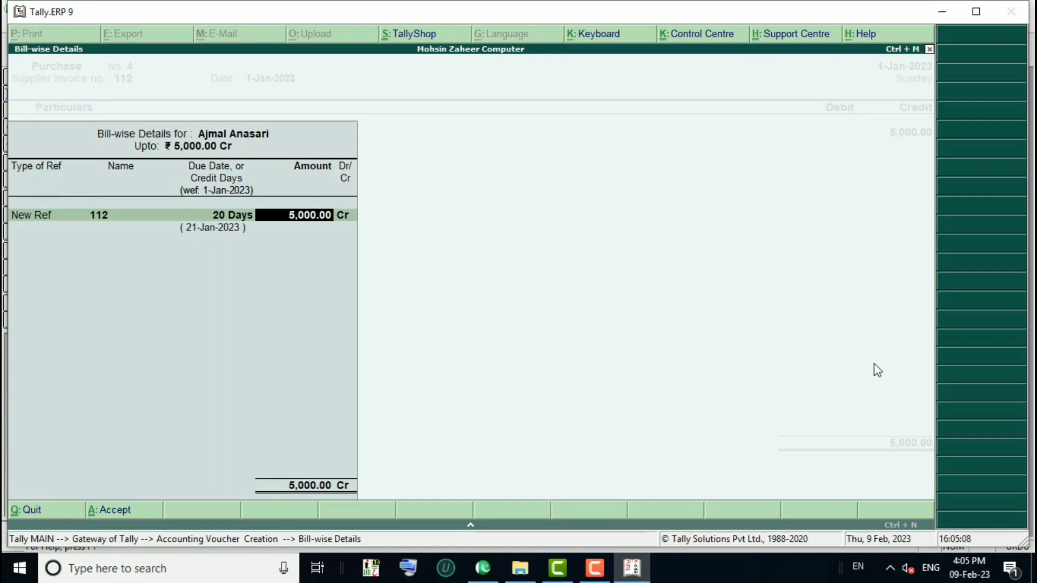
key(Return)
key(Return)
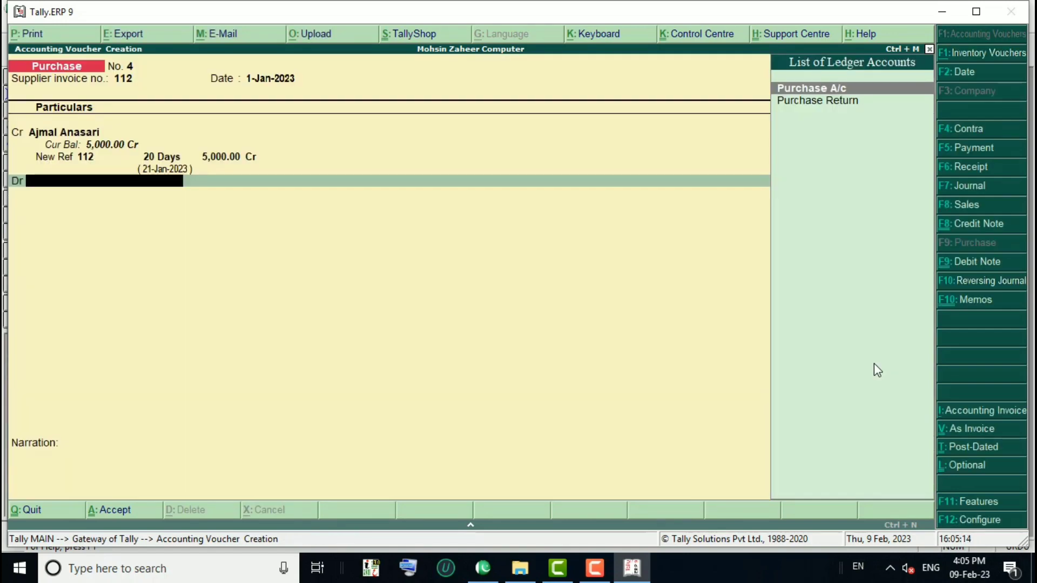
Step: Debit Purchase A/c with 5,000, leave the narration empty and accept the purchase voucher
key(Return)
key(Return)
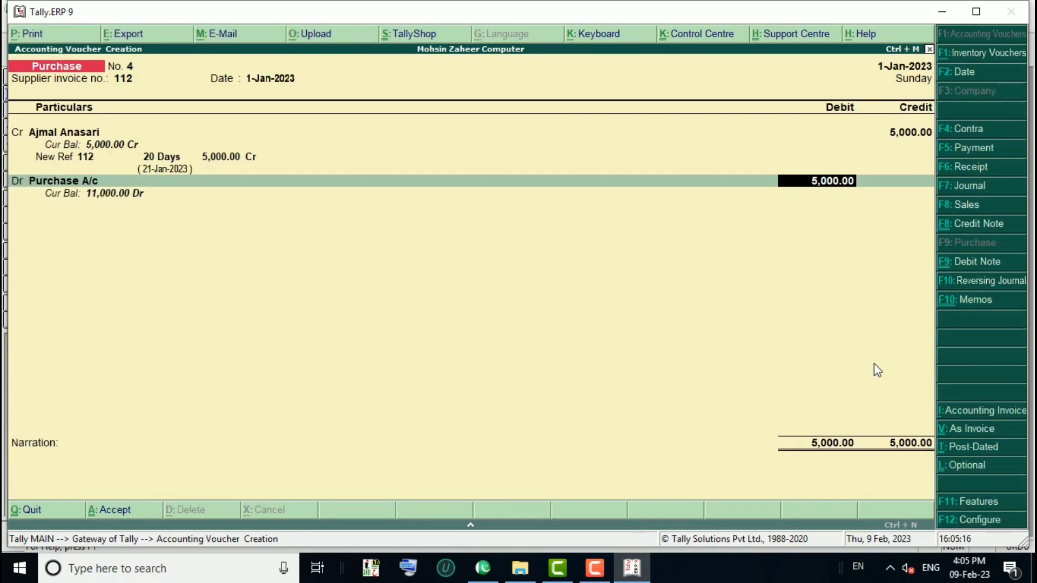
key(Return)
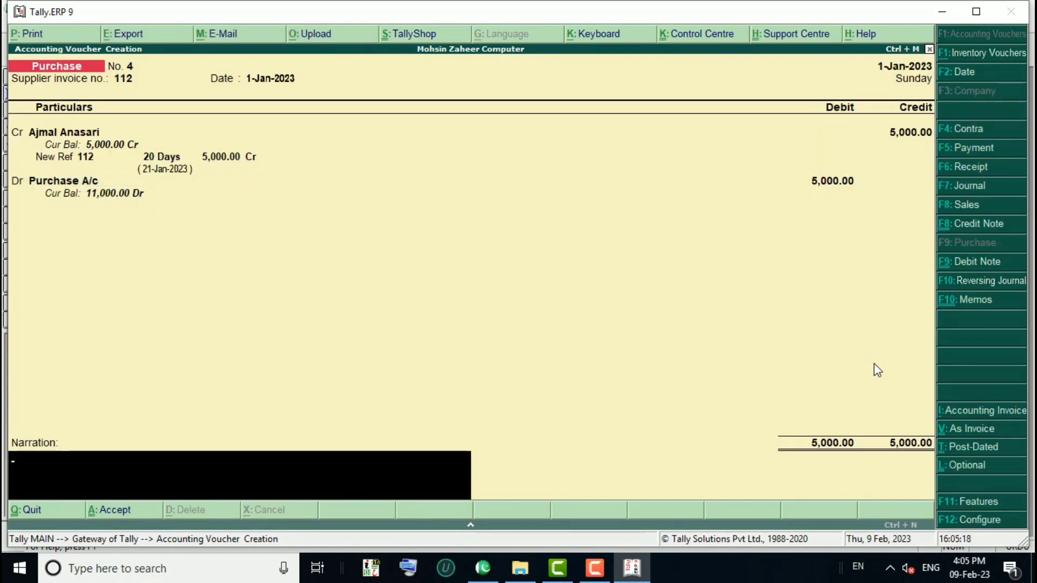
key(Return)
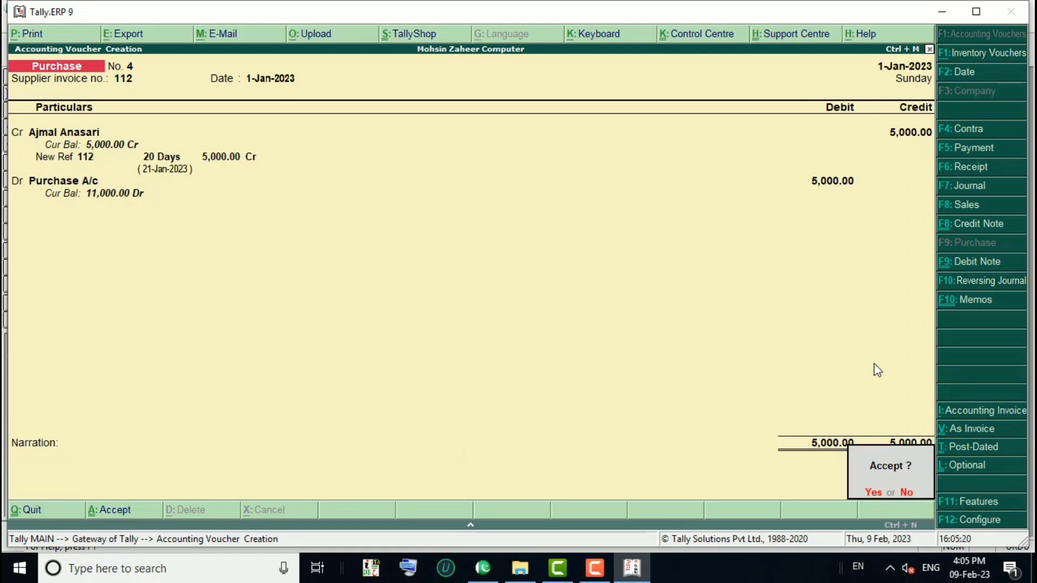
key(y)
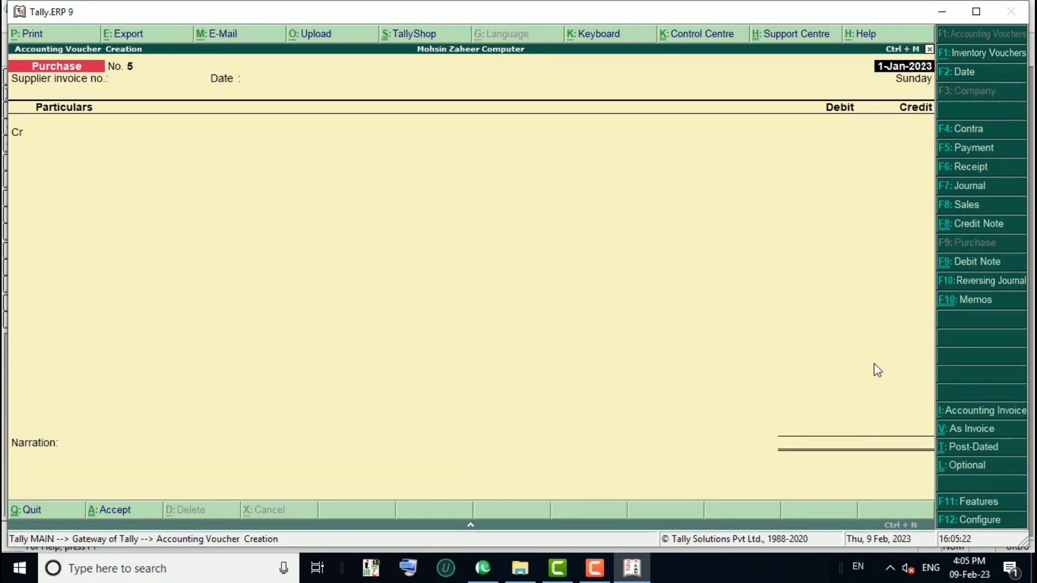
Step: Enter supplier invoice no. 113 on the new purchase voucher, keeping the voucher date 1-Jan-2023
key(Return)
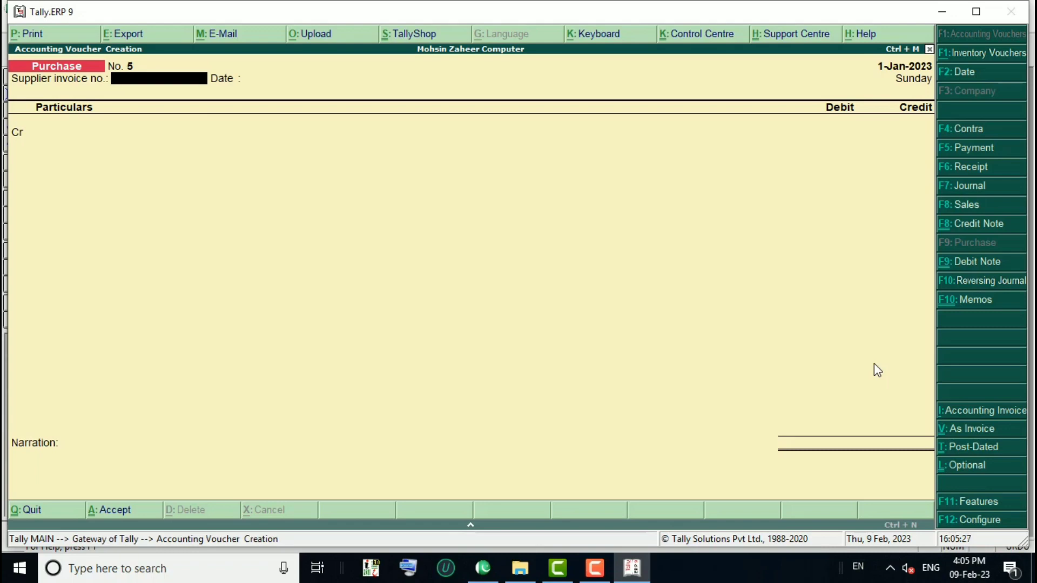
text(113)
key(Return)
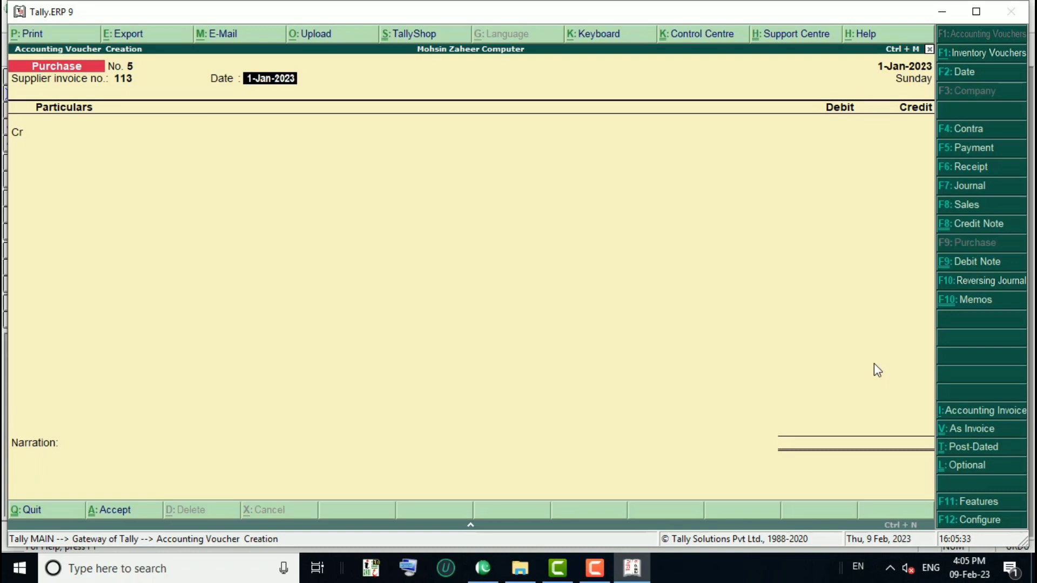
Step: Credit the supplier ledger listed just below Ajaz Computers with 15,000, accepting the party details without changes
key(Return)
key(Down)
key(Down)
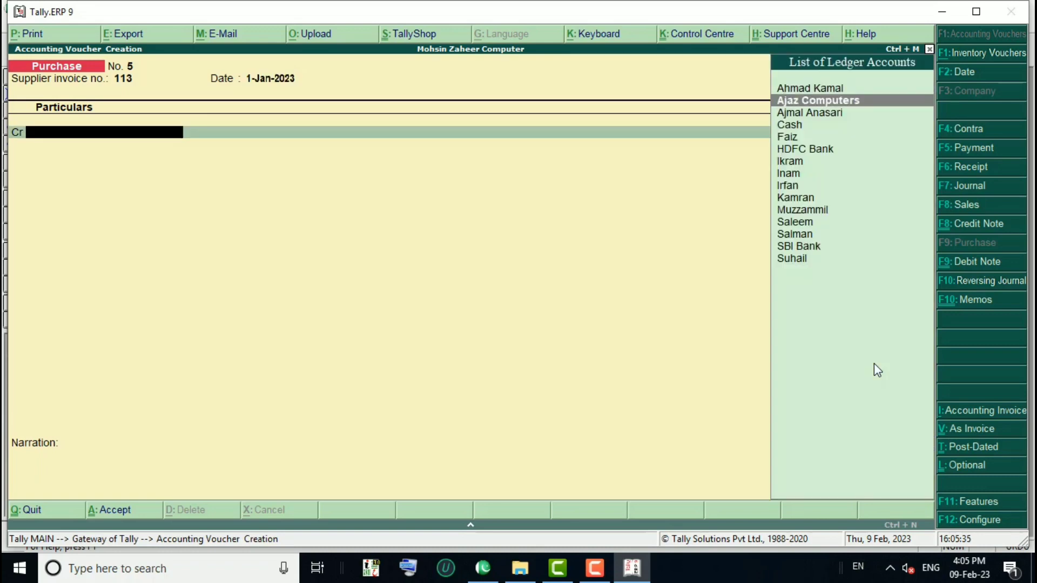
key(Return)
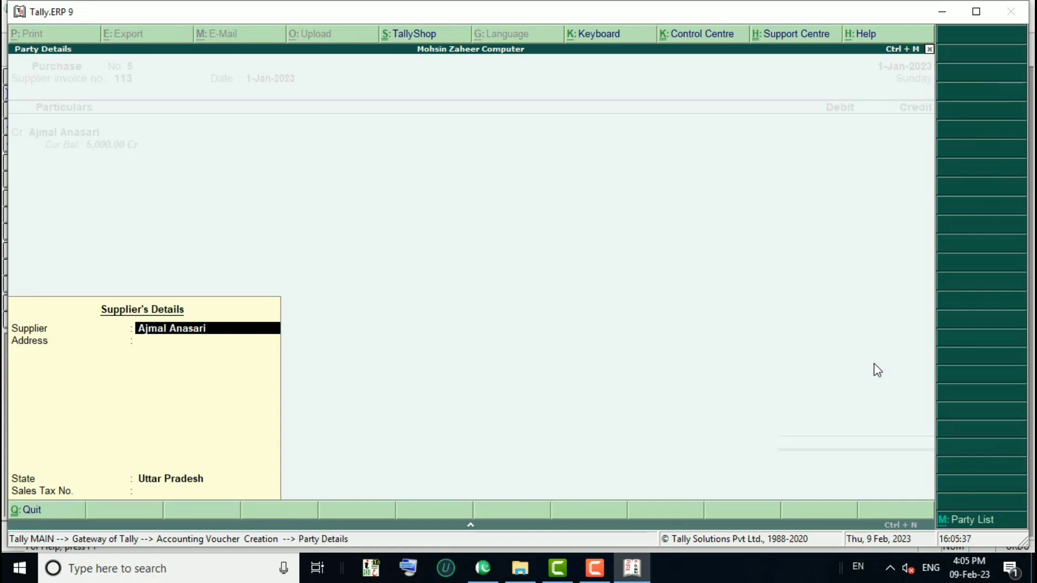
key(Return)
key(Return)
key(Return)
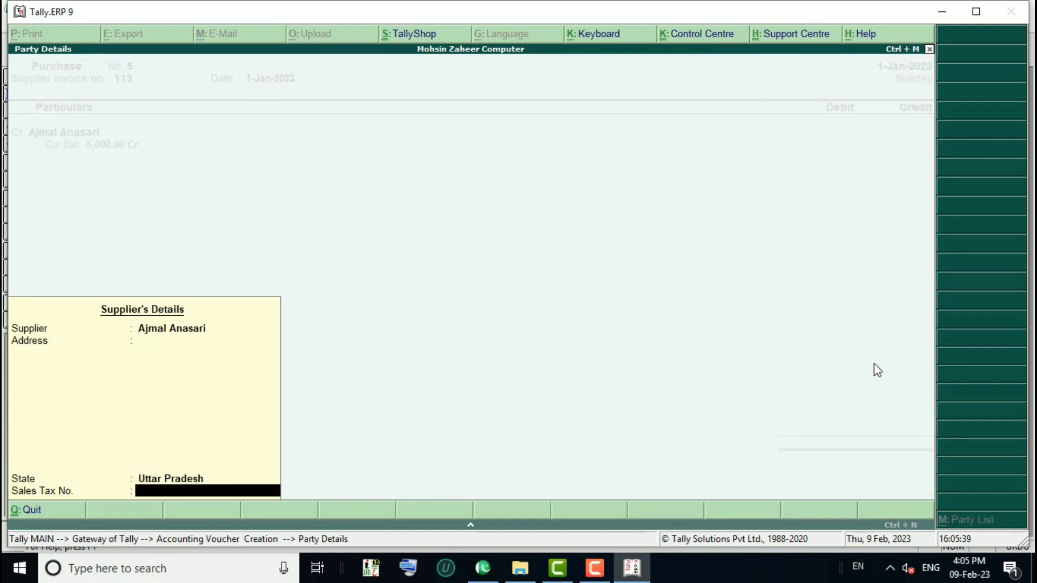
key(Return)
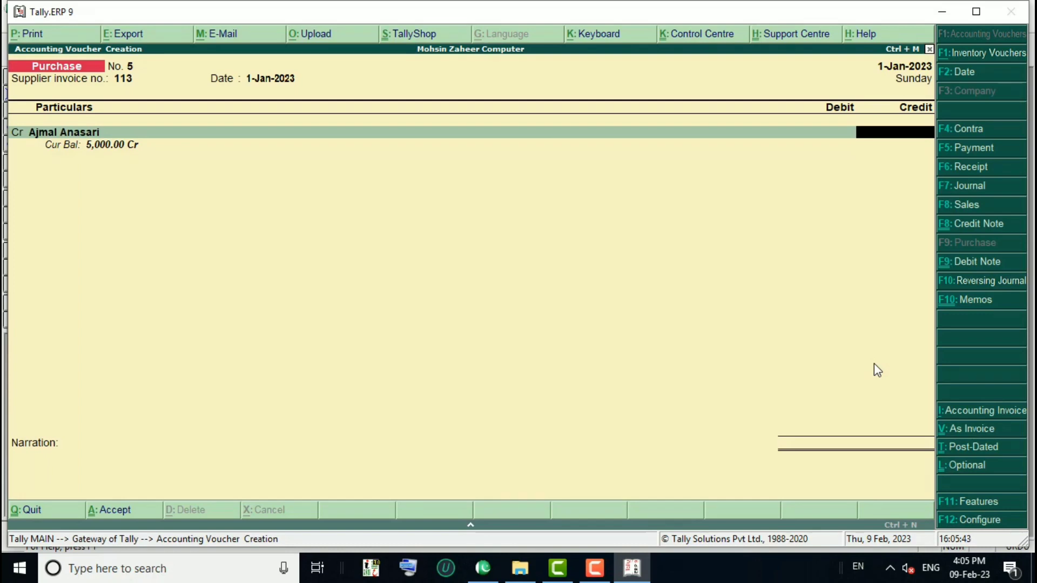
text(15000)
key(Return)
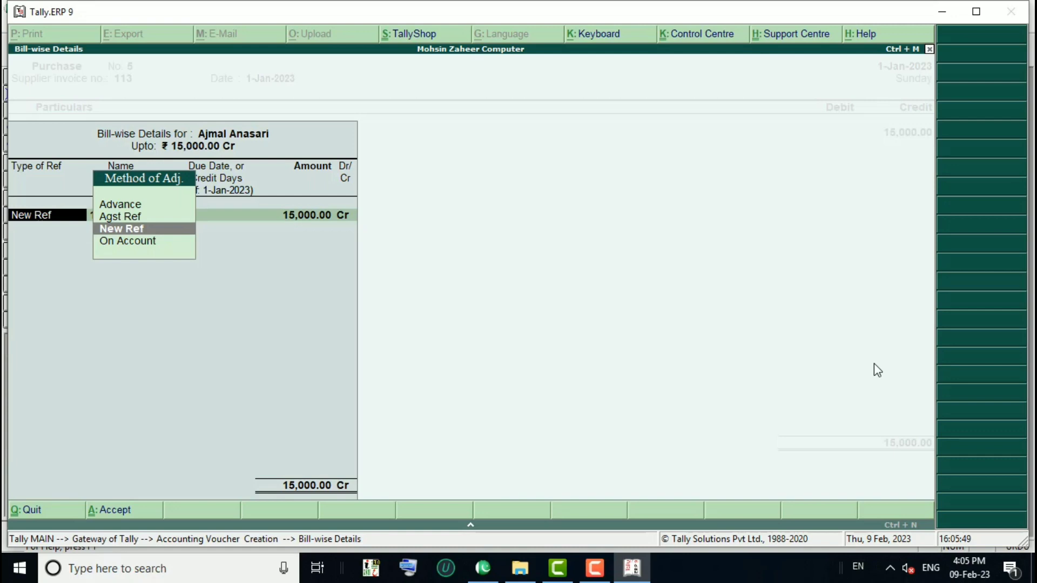
Step: Allocate the 15,000 credit to a New Ref bill named 113 with 21 credit days
key(Return)
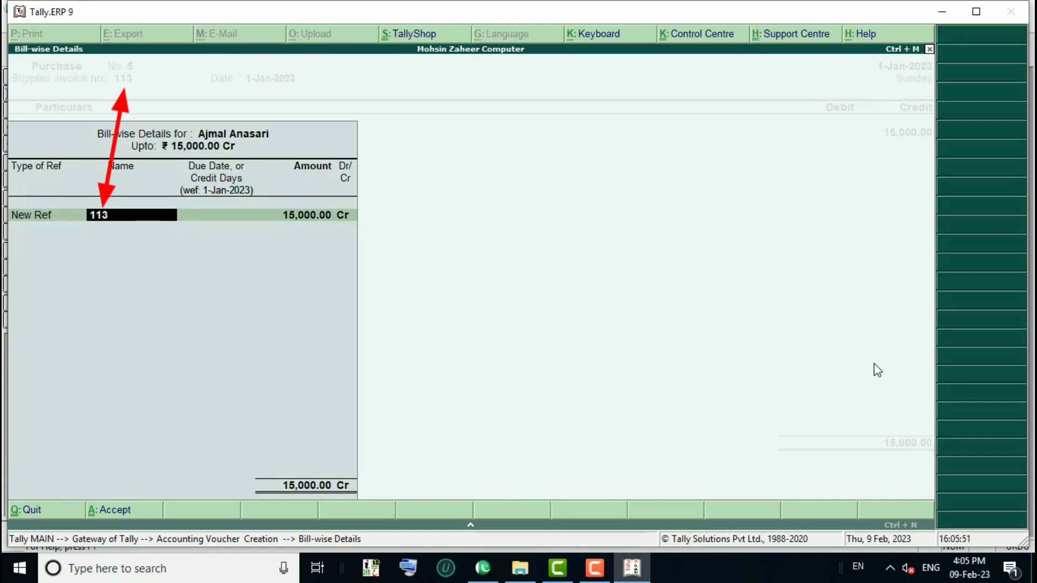
key(Return)
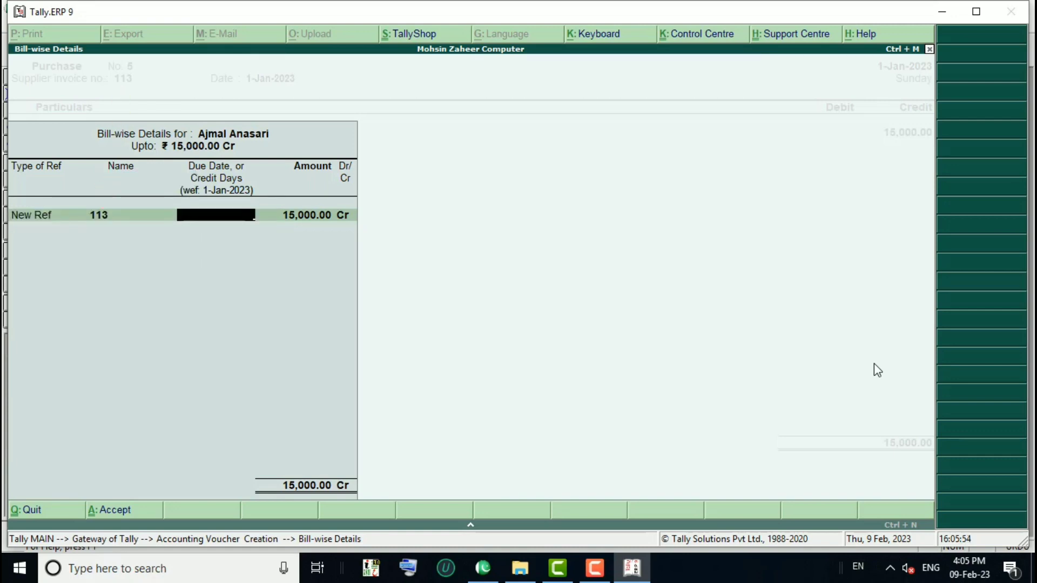
text(21)
key(Return)
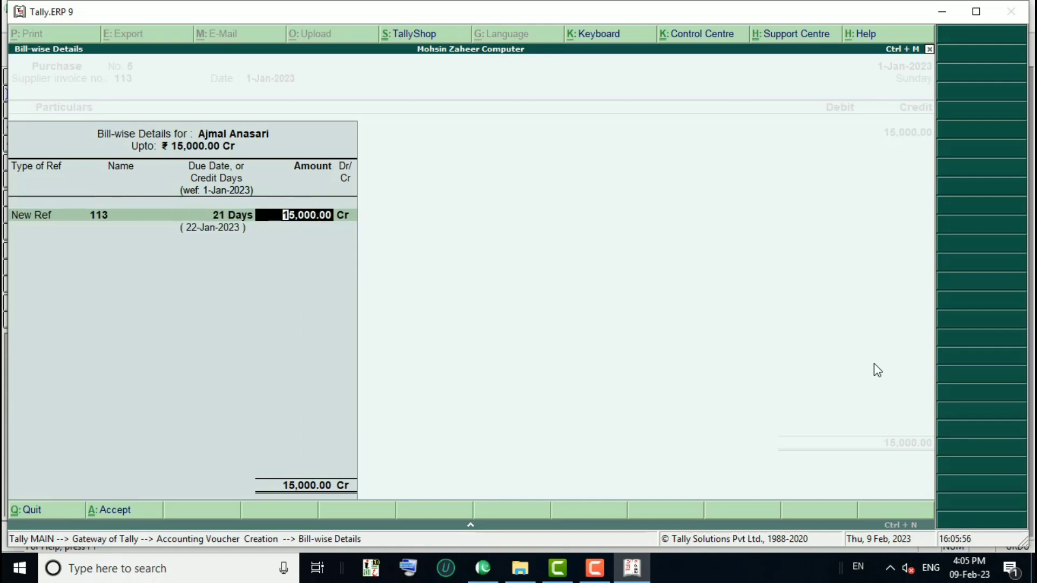
key(Return)
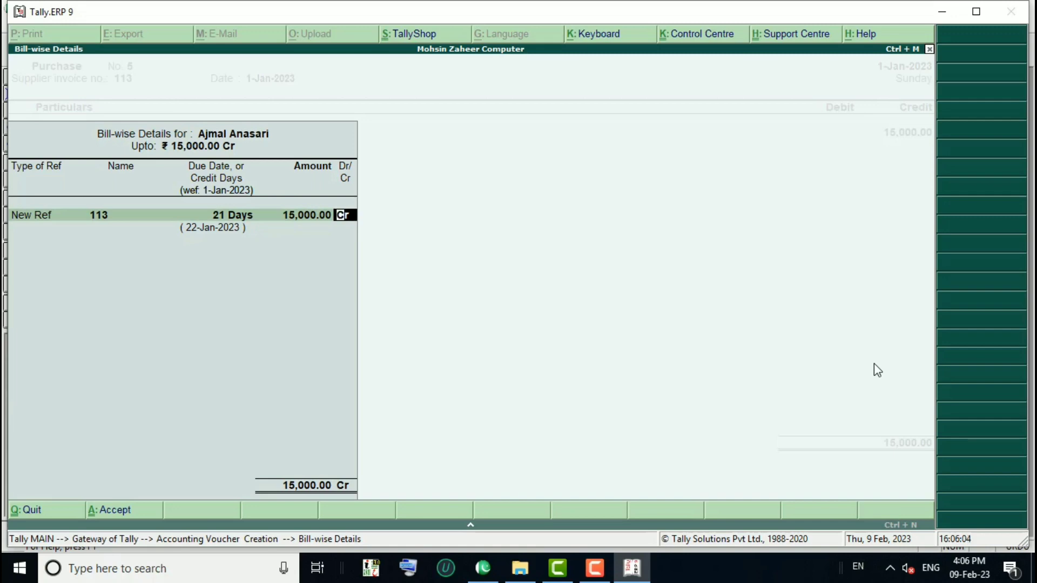
key(Return)
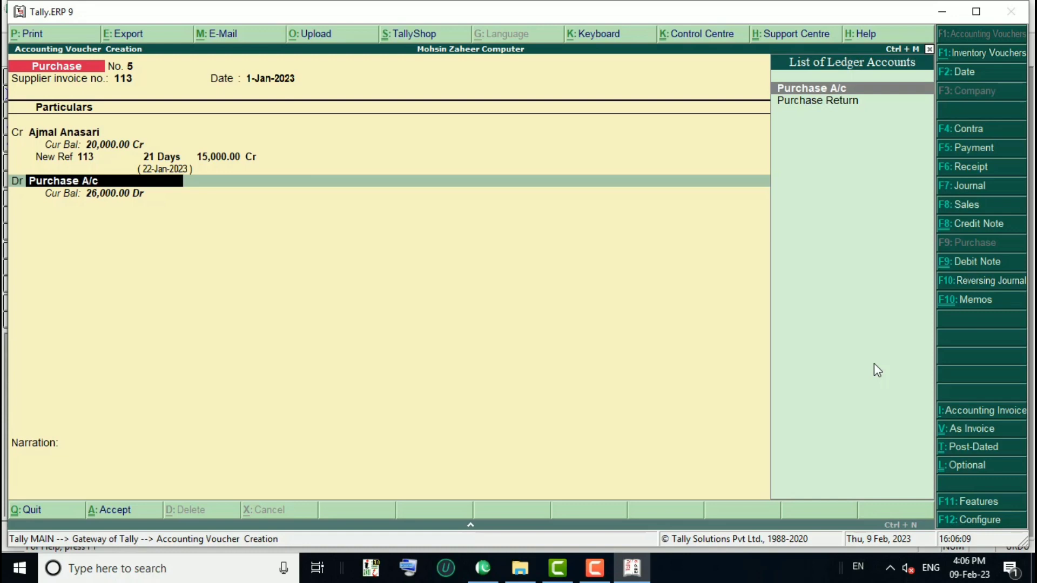
Step: Debit Purchase A/c with 15,000 without item allocations or narration and accept the purchase voucher
key(Return)
key(Return)
key(Return)
key(Return)
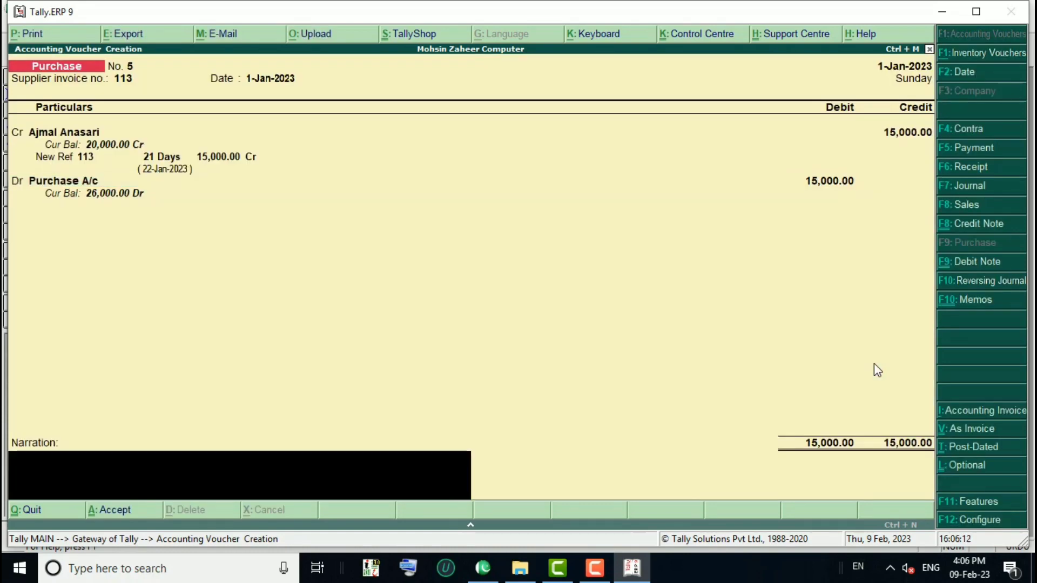
key(Return)
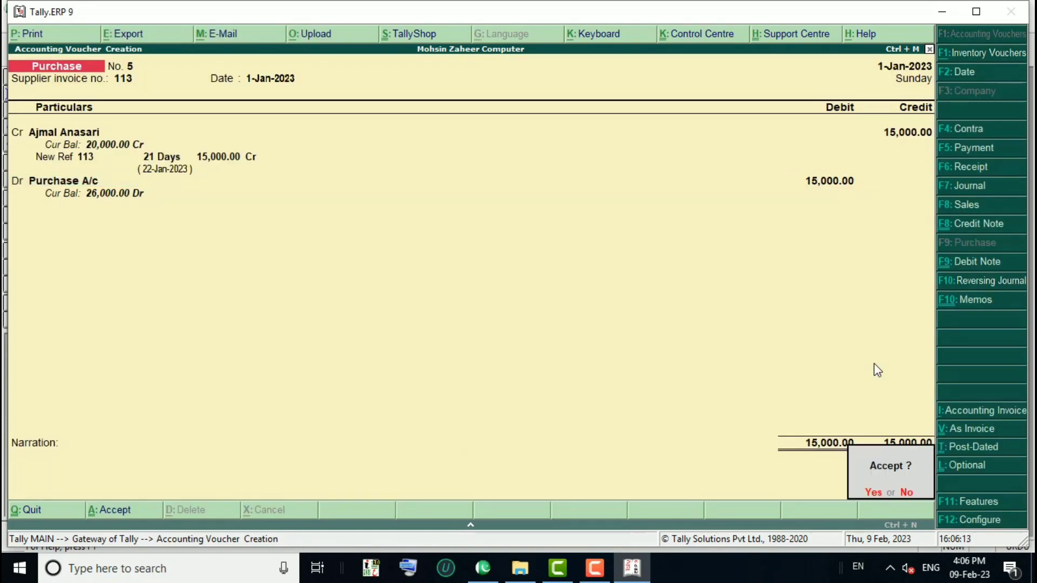
key(Return)
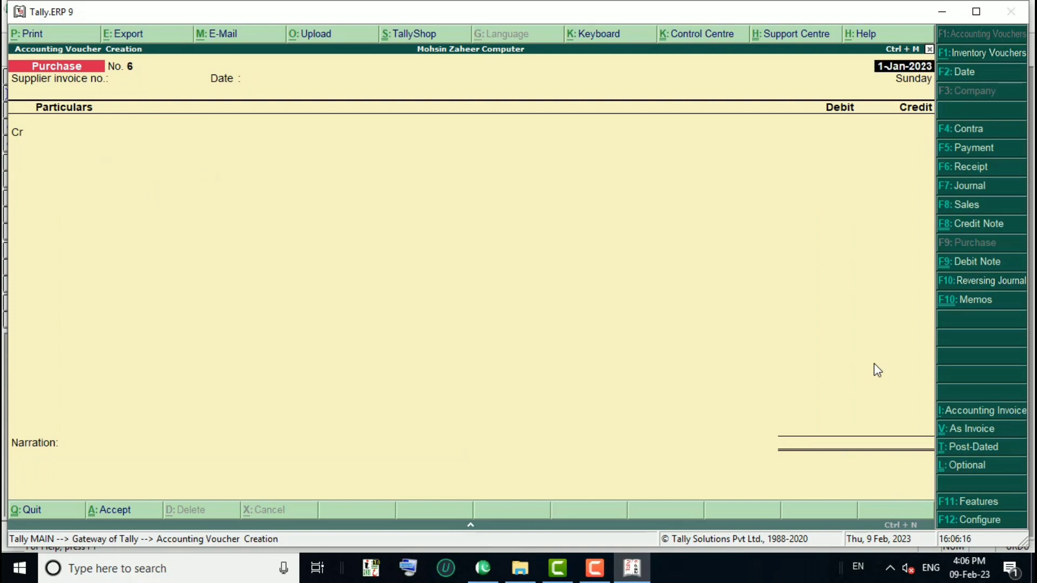
Step: Enter supplier invoice no. 114 on the new purchase voucher, keeping both dates at 1-Jan-2023
key(Return)
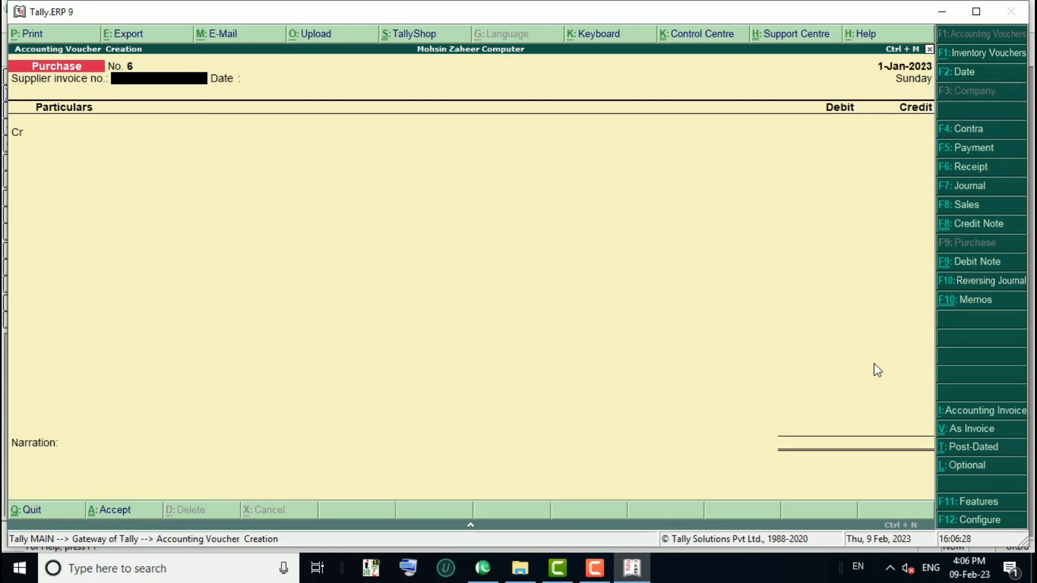
text(114)
key(Return)
key(Return)
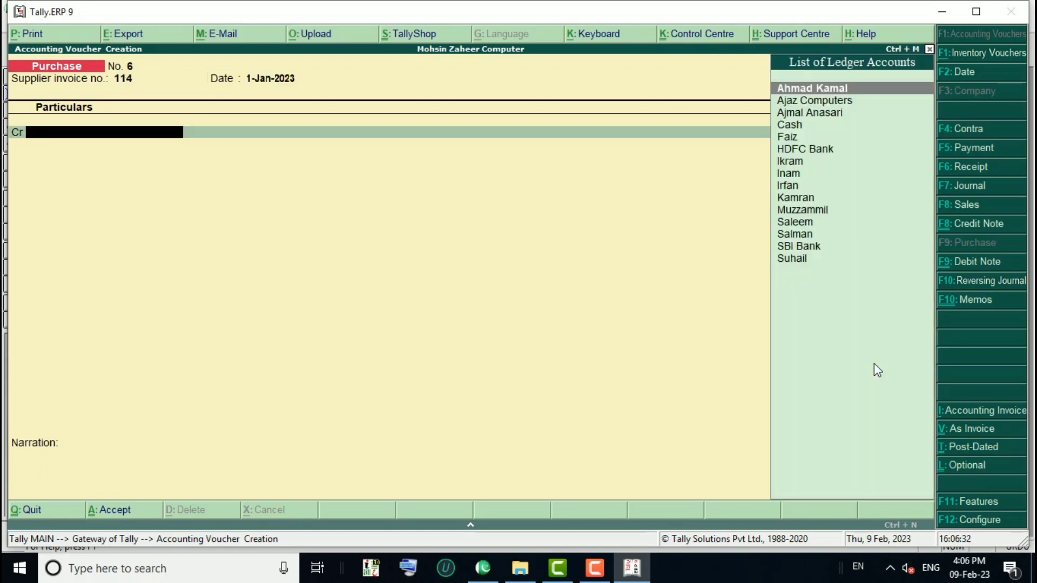
Step: Credit the supplier ledger listed just below Ajaz Computers with 12,000, leaving the party details as they are
key(Down)
key(Down)
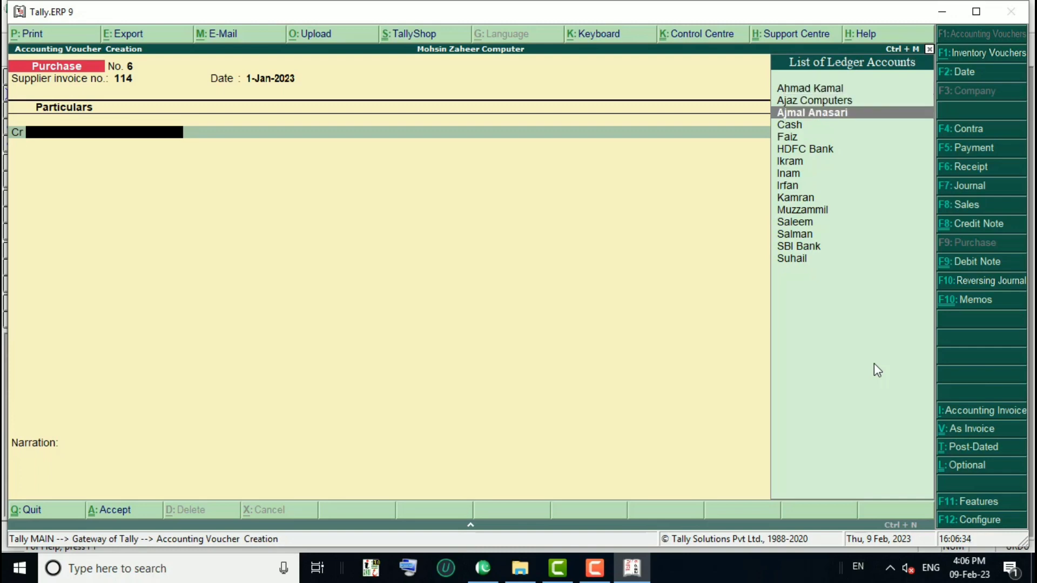
key(Return)
key(Return)
key(Return)
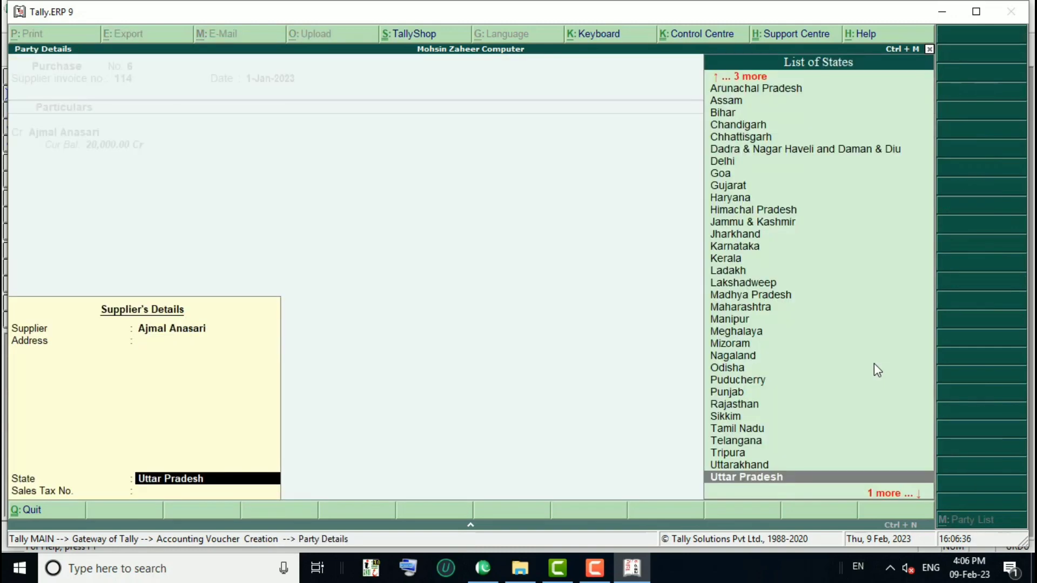
key(Return)
key(Return)
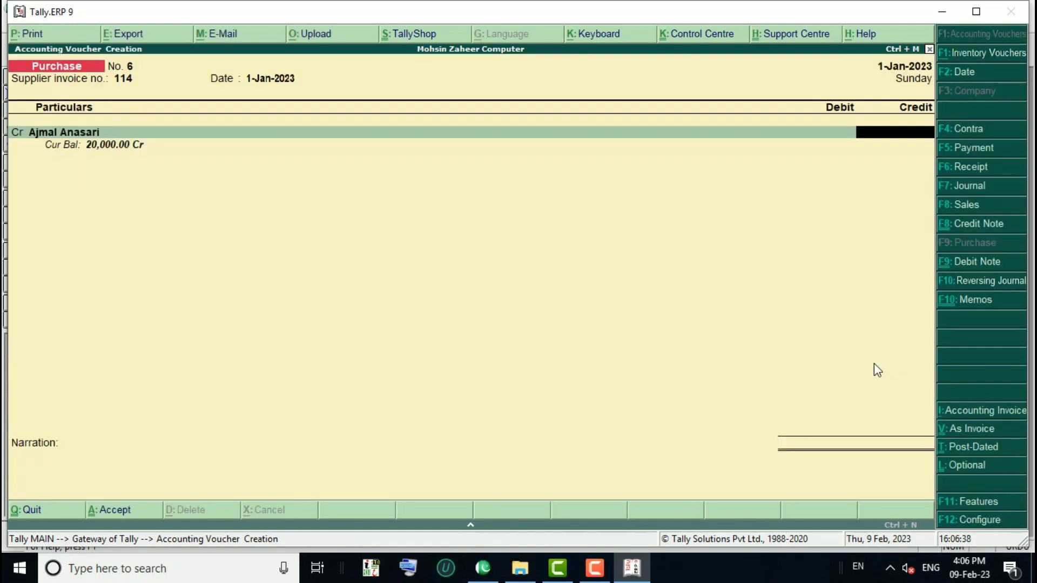
text(12000)
key(Return)
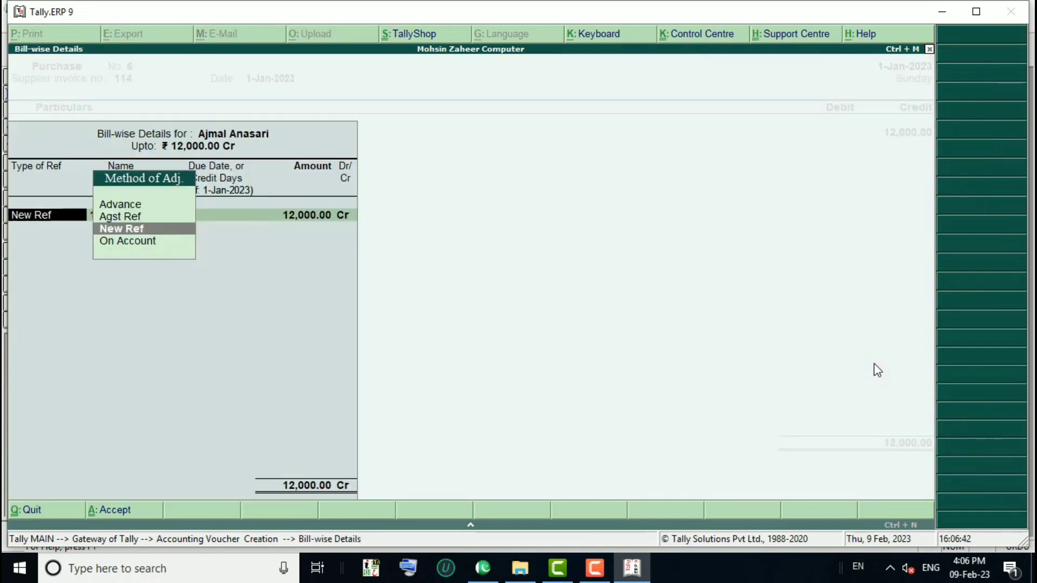
Step: Allocate the 12,000 credit to a New Ref bill named 114 with 22 credit days
key(Return)
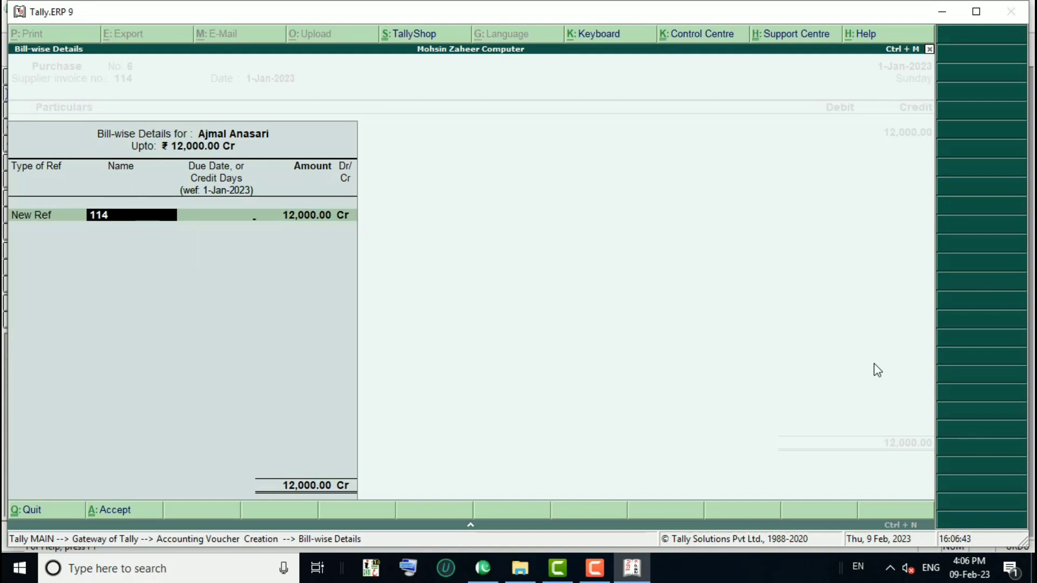
key(Return)
text(22)
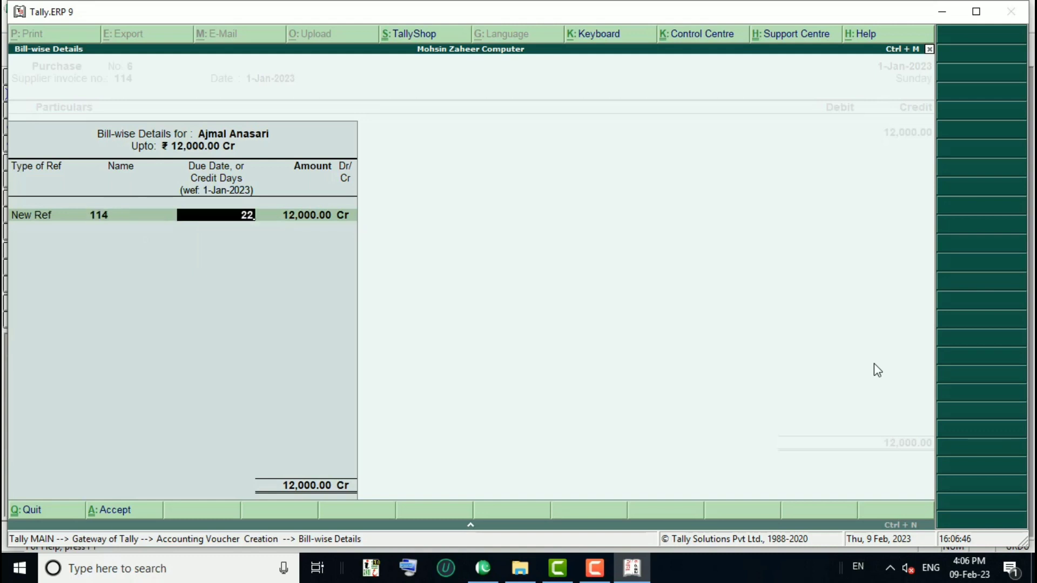
key(Return)
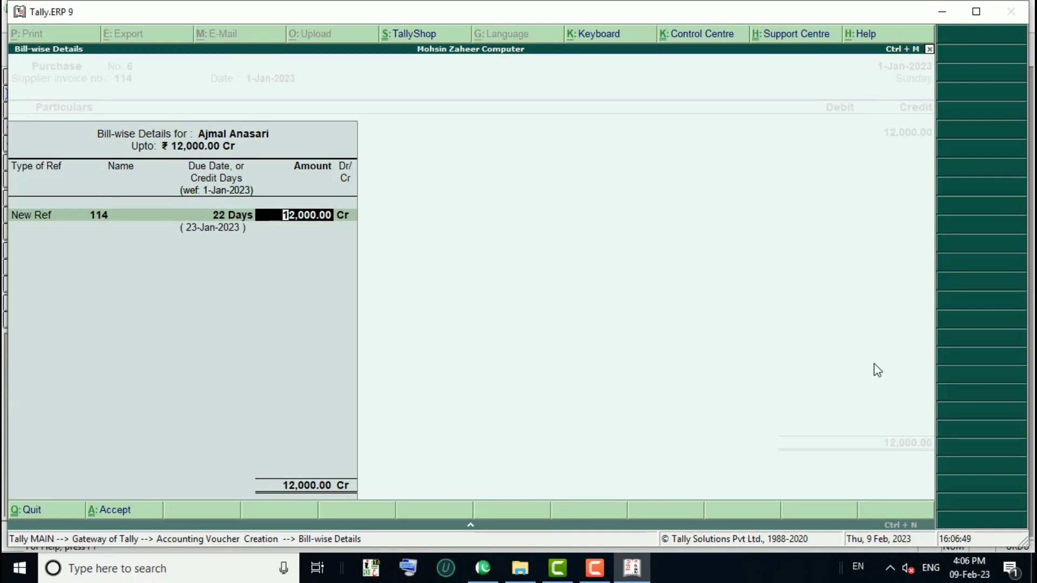
key(Return)
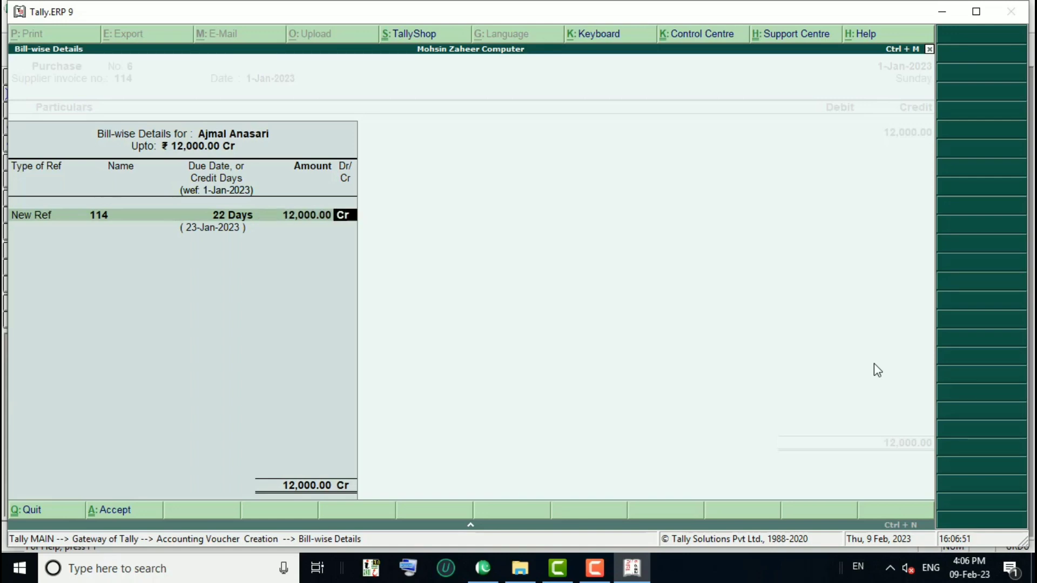
key(Return)
Step: Debit Purchase A/c with 12,000 without item allocations or narration and accept the purchase voucher
key(Return)
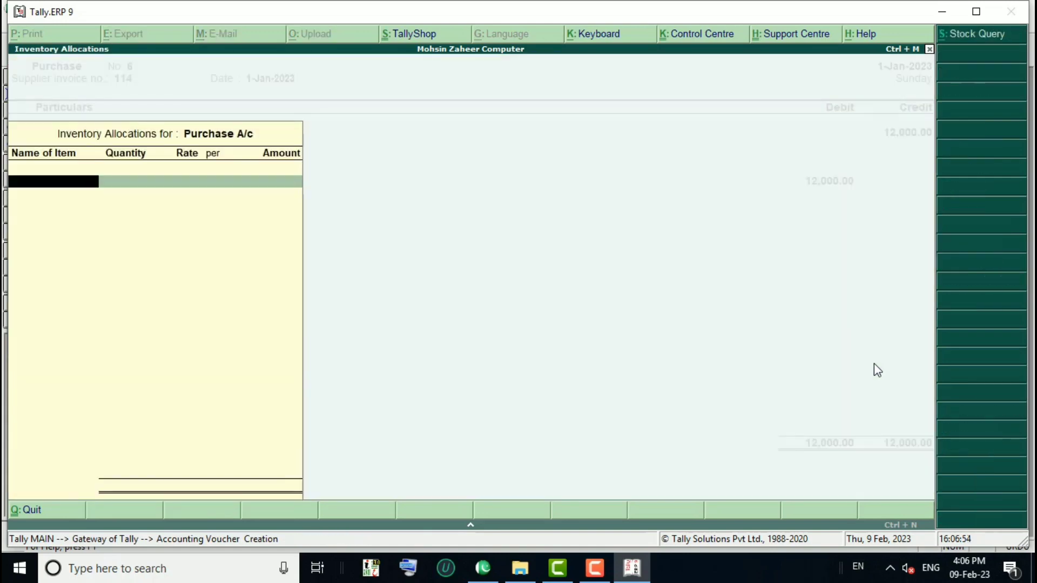
key(Return)
key(Return)
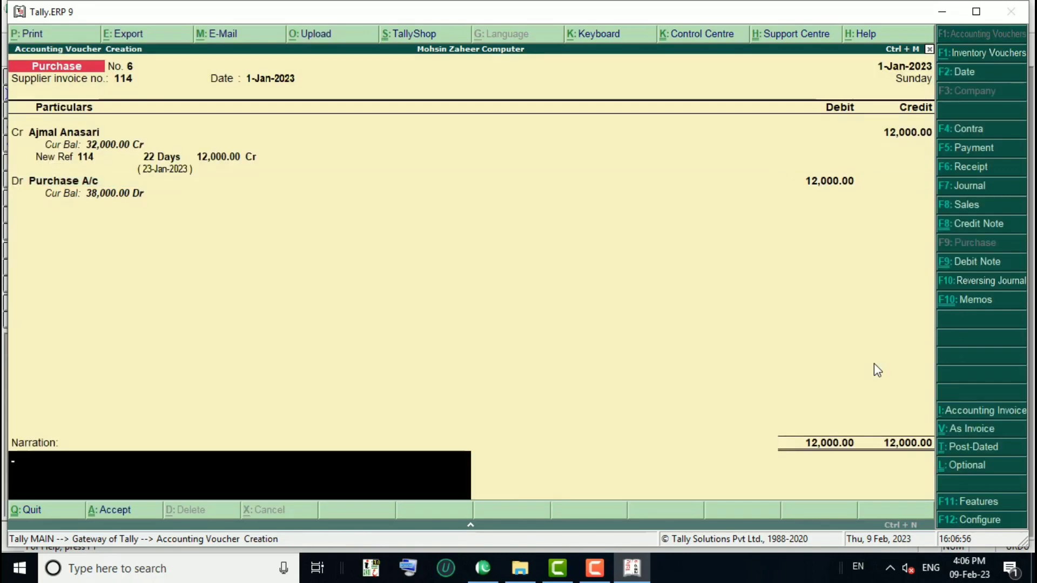
key(Return)
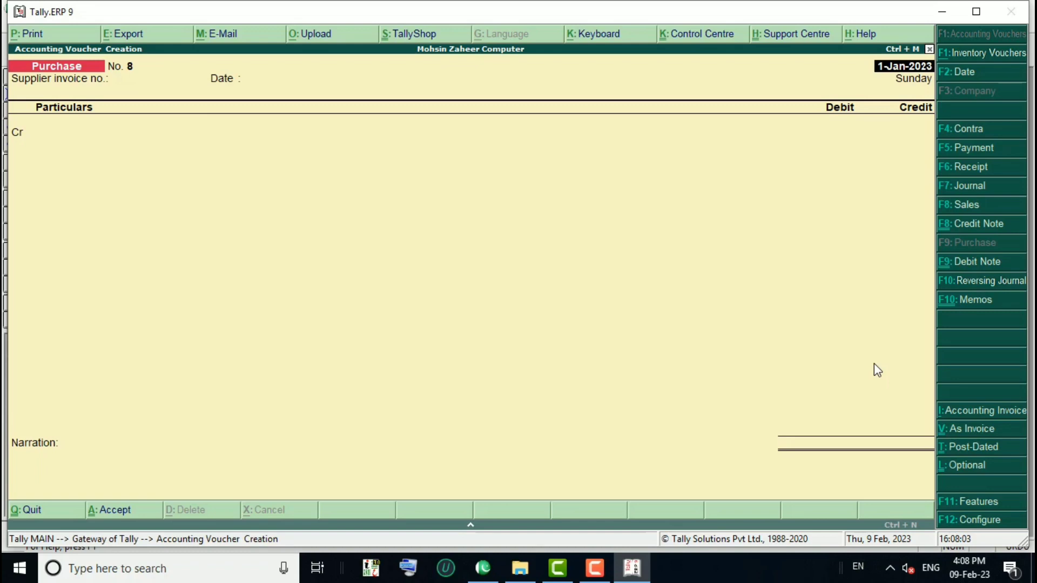
Step: Start a sales entry in voucher mode dated 1-Jan-2023 and enter reference no. 115
key(F8)
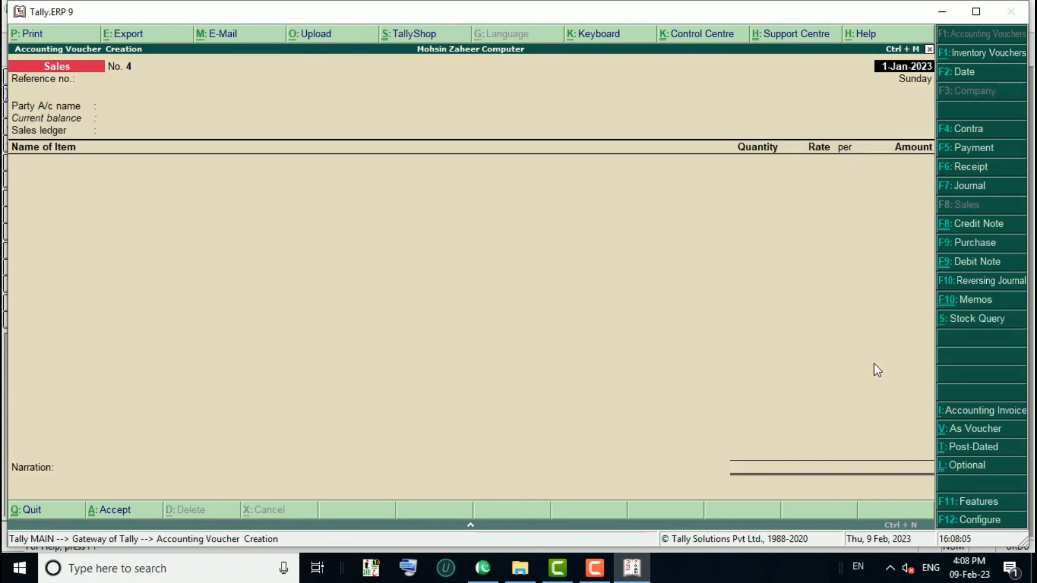
key(ctrl+v)
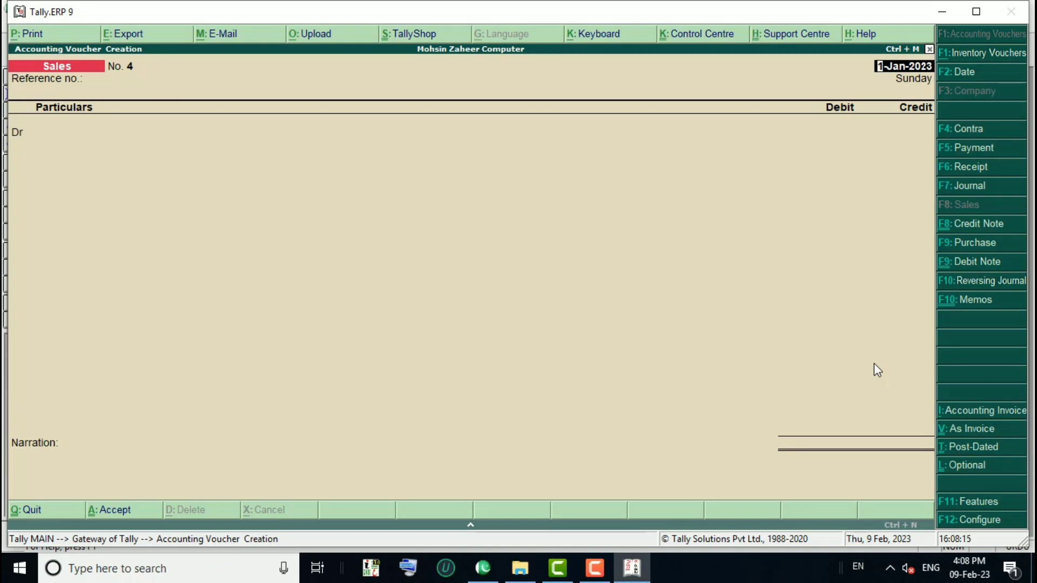
key(Return)
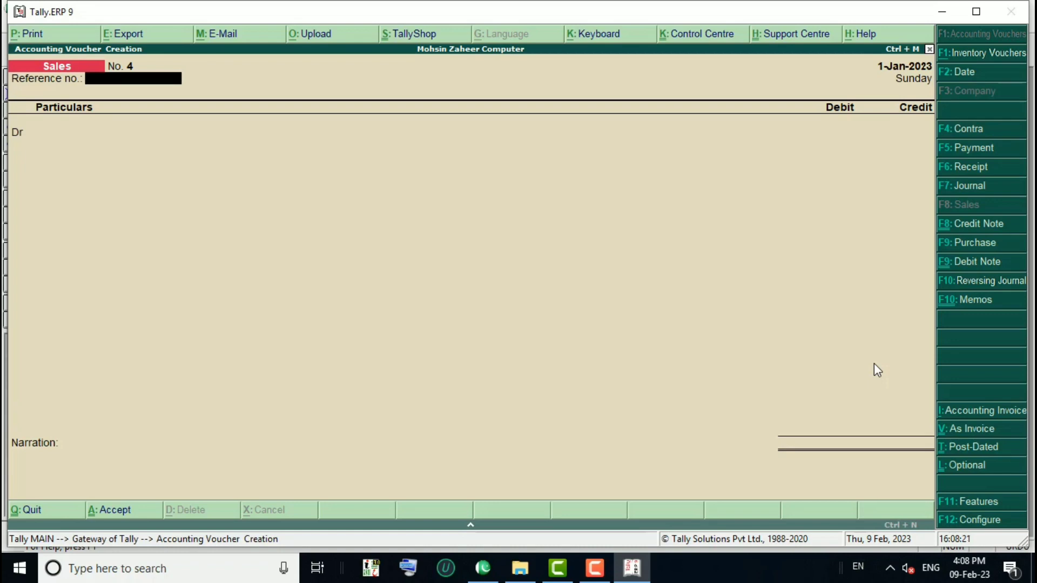
text(115)
key(Return)
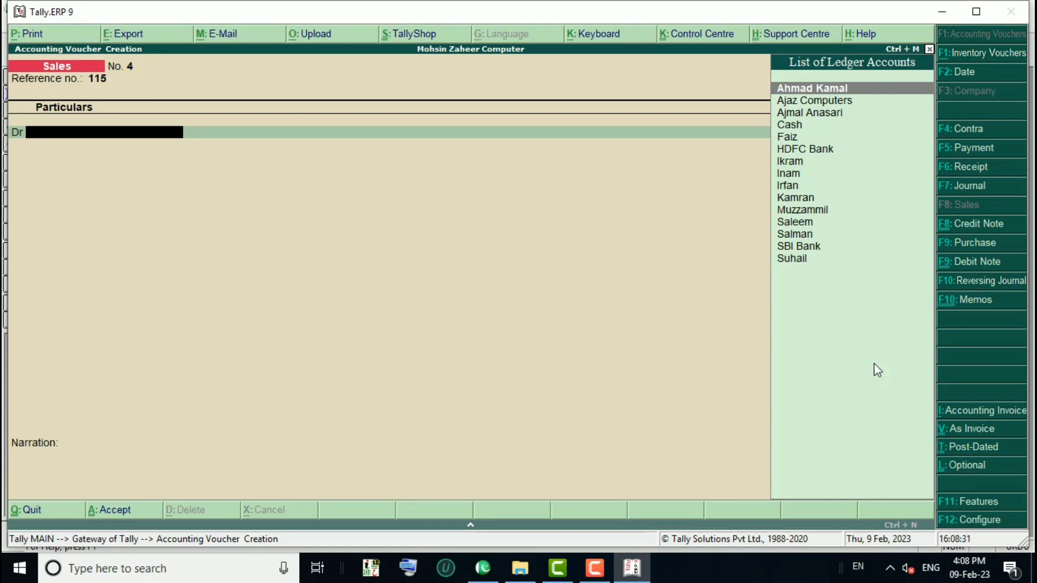
Step: Select the customer ledger listed just below Cash as the debit party and accept the buyer's details without changes
key(Down)
key(Down)
key(Down)
key(Down)
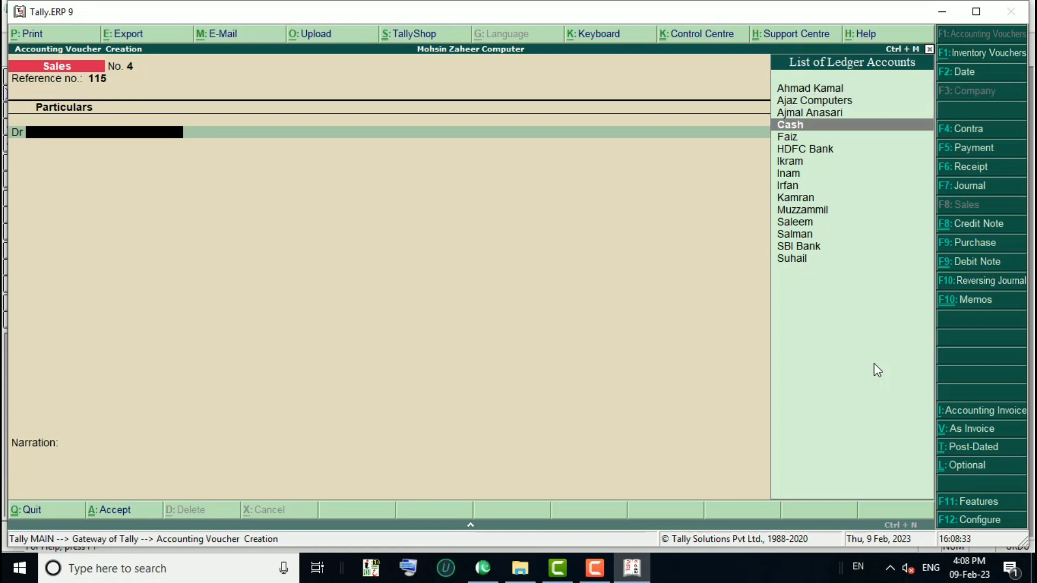
key(Return)
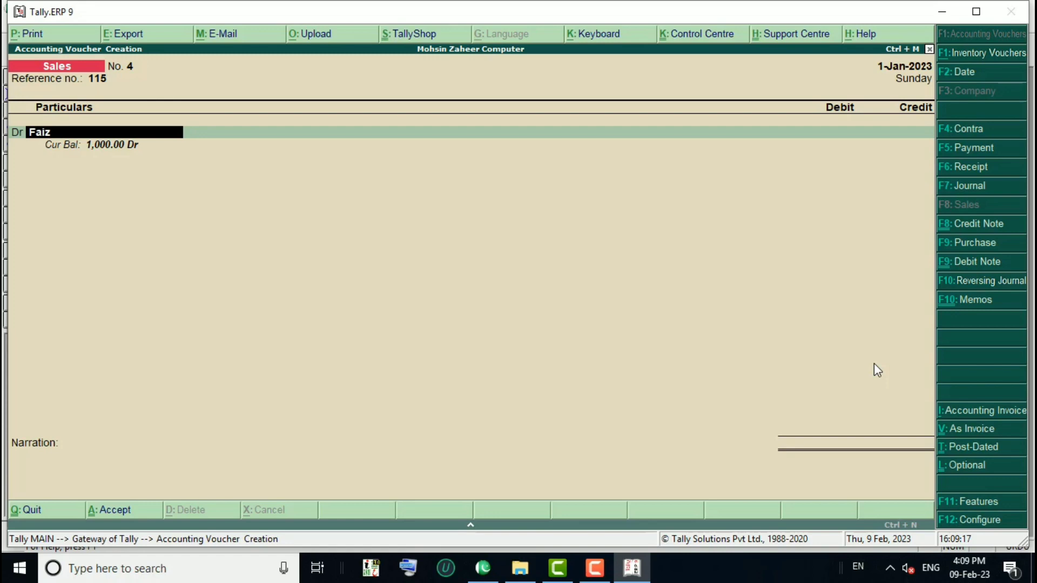
key(Return)
key(Return)
key(Return)
key(Return)
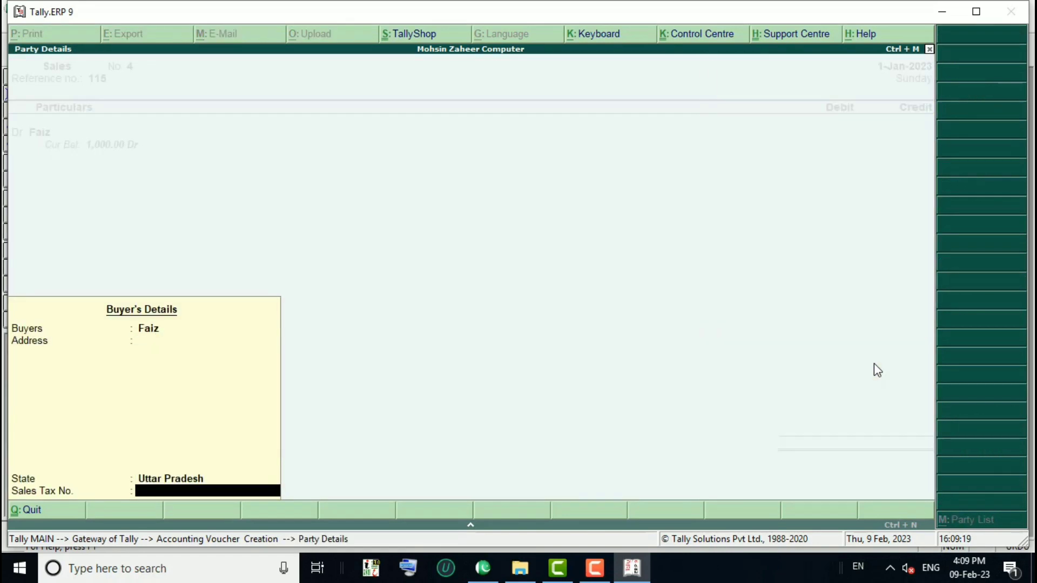
key(Return)
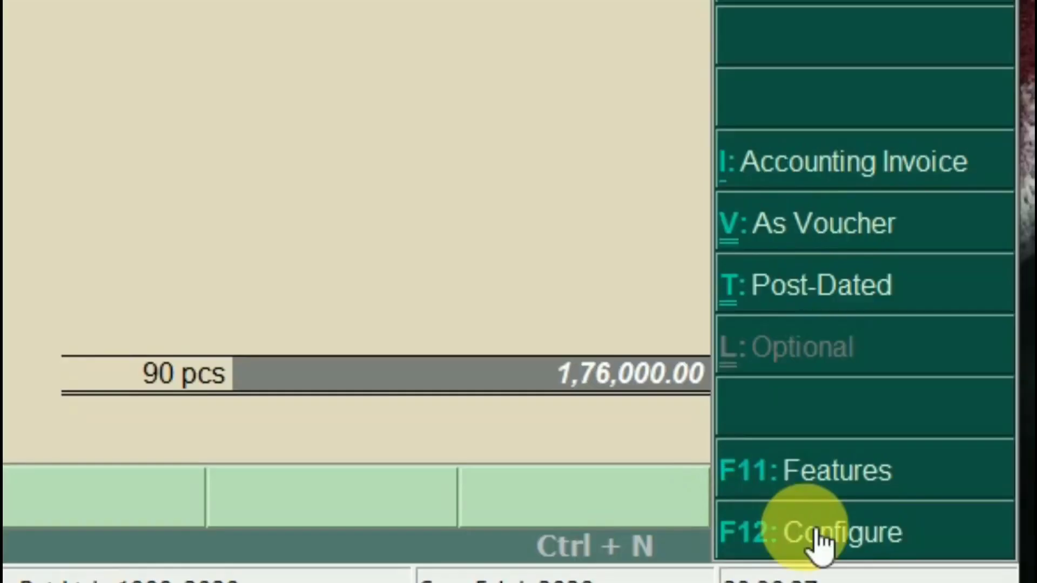
Step: Check the supplementary details, separate buyer and consignee names, and common ledger account options in the sales invoice configuration
click(970, 519)
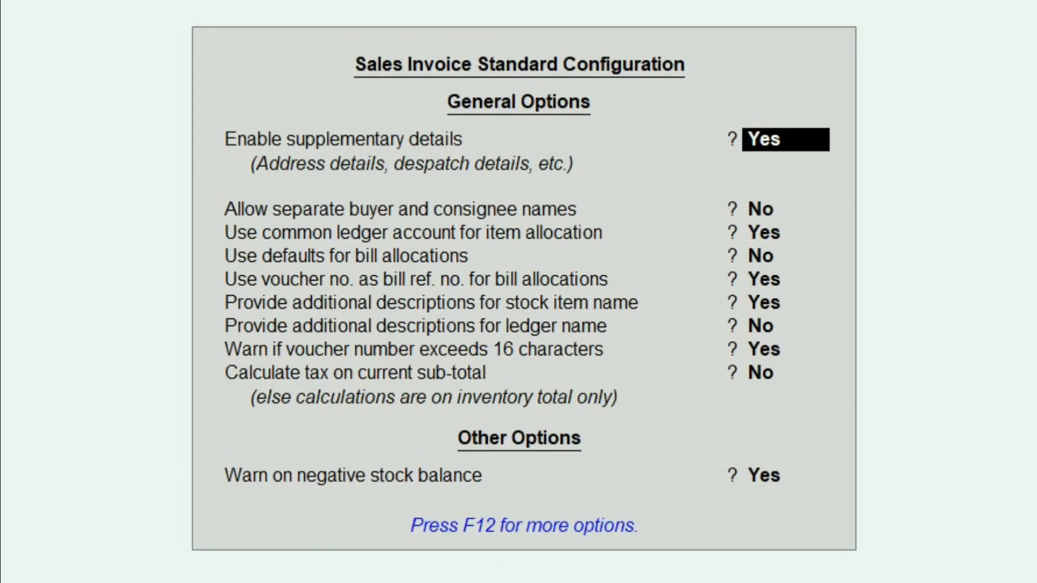
key(Return)
key(Return)
key(Return)
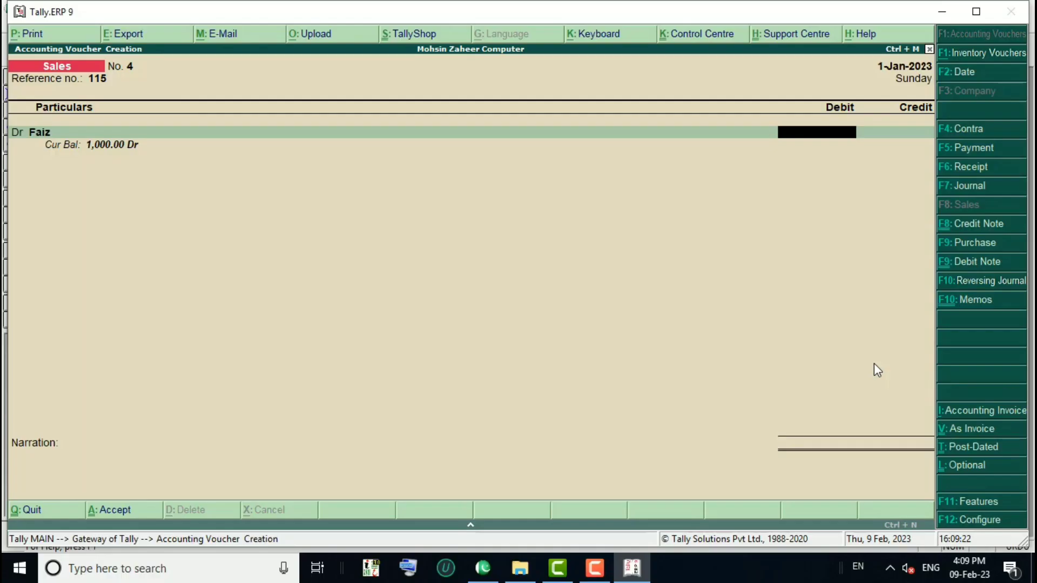
Step: Debit the customer with 6,000 and allocate it to a New Ref bill named 115 with 15 credit days
text(6000)
key(Return)
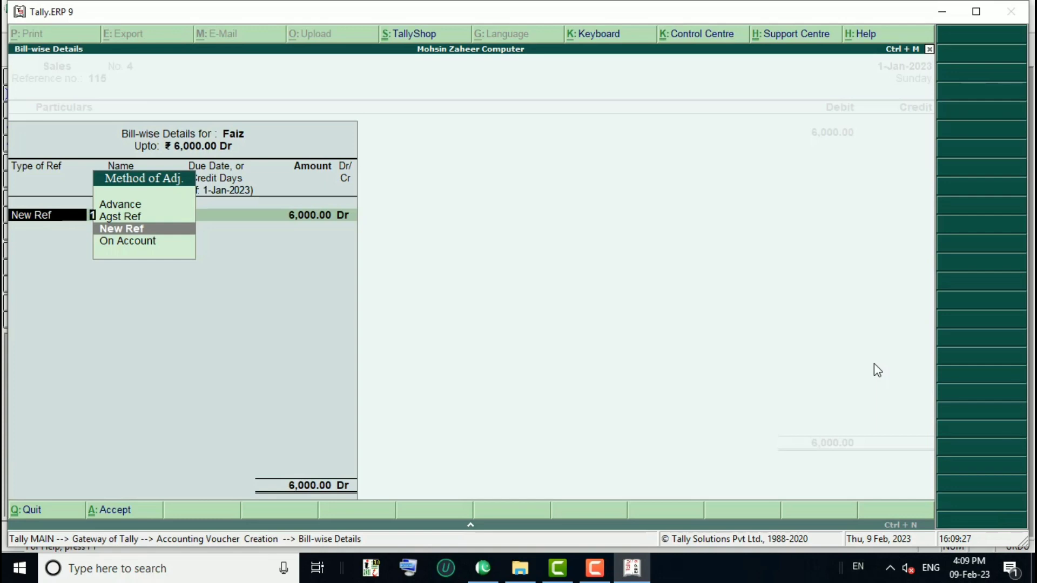
key(Return)
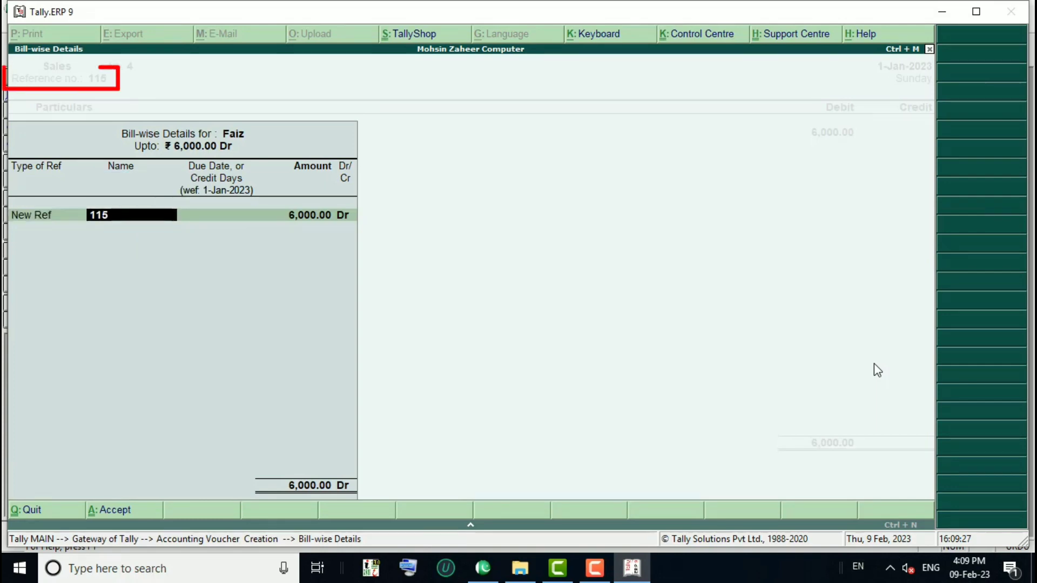
key(Return)
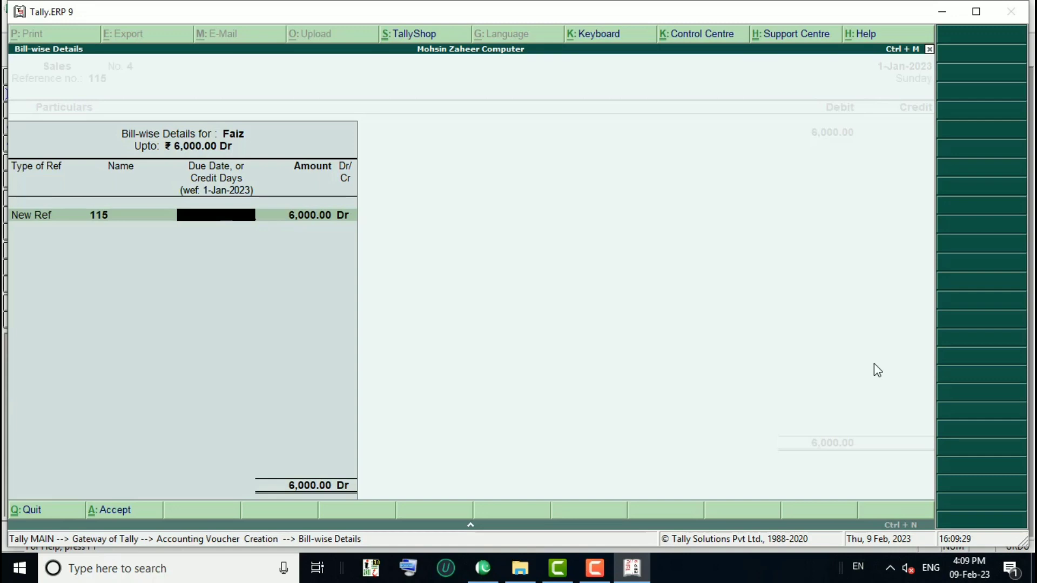
text(15)
key(Return)
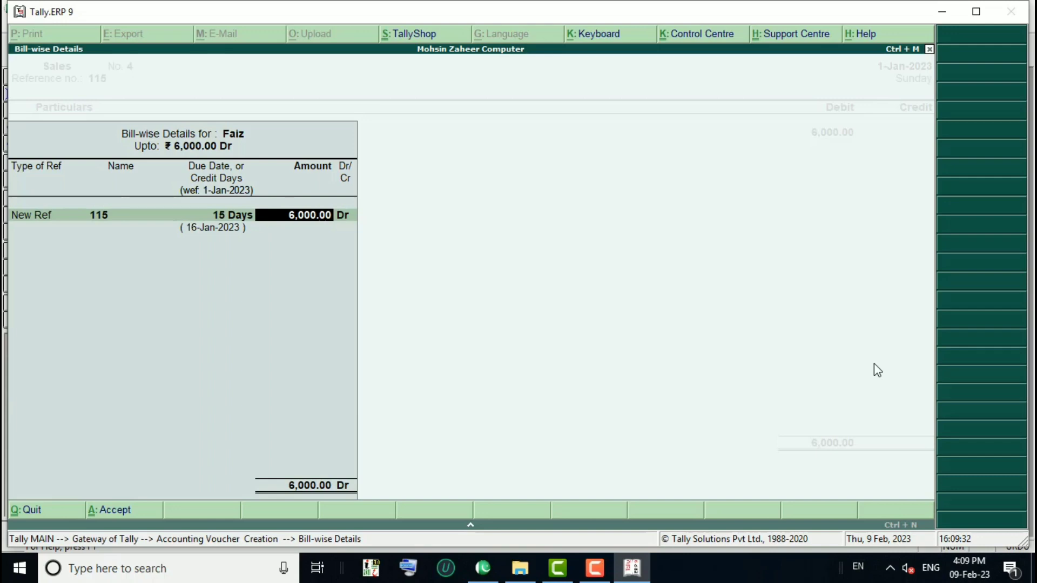
key(Return)
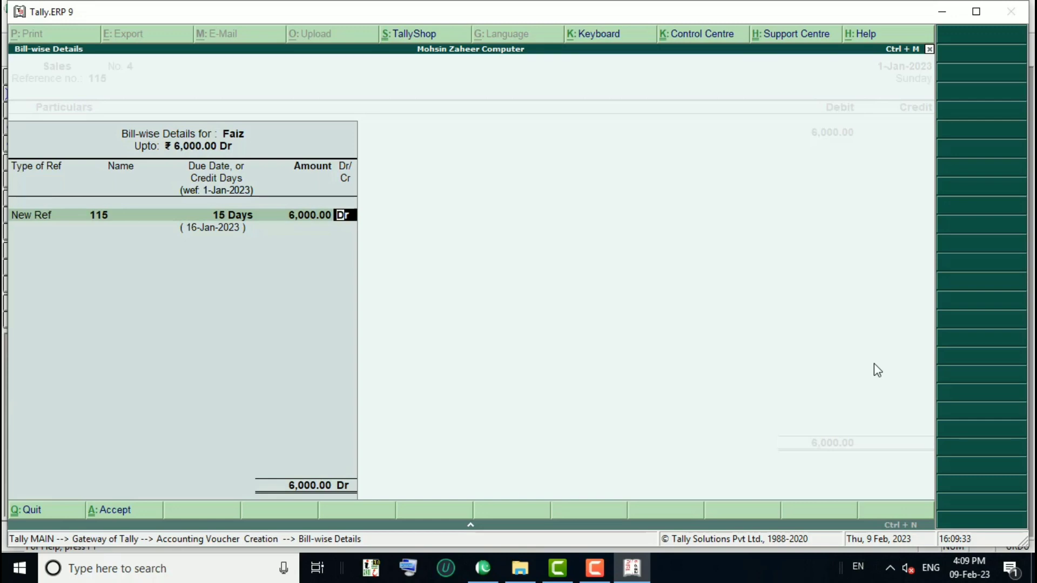
key(Return)
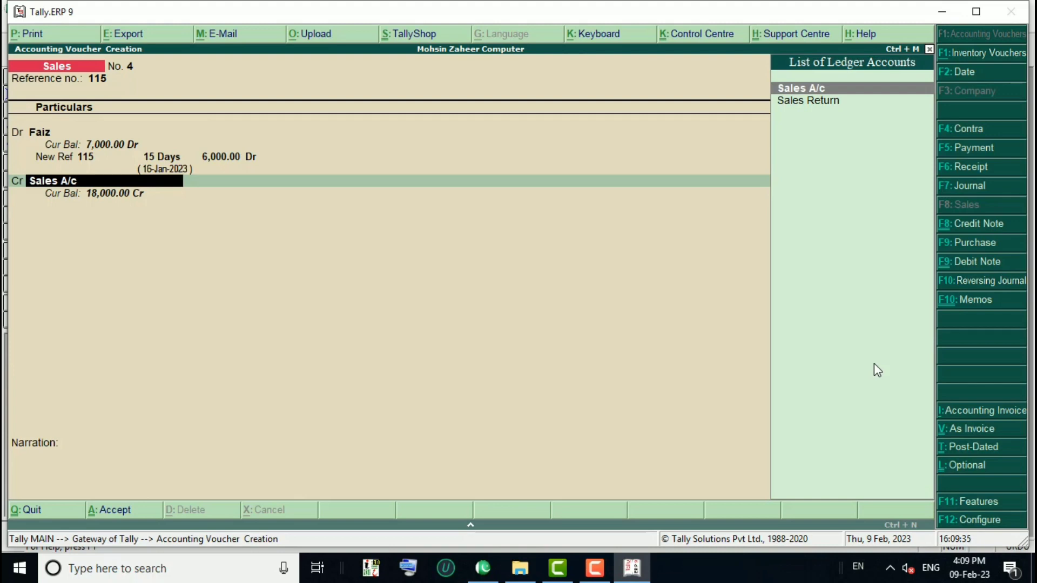
Step: Credit Sales A/c with 6,000 without item allocations or narration and accept the sales voucher
key(Return)
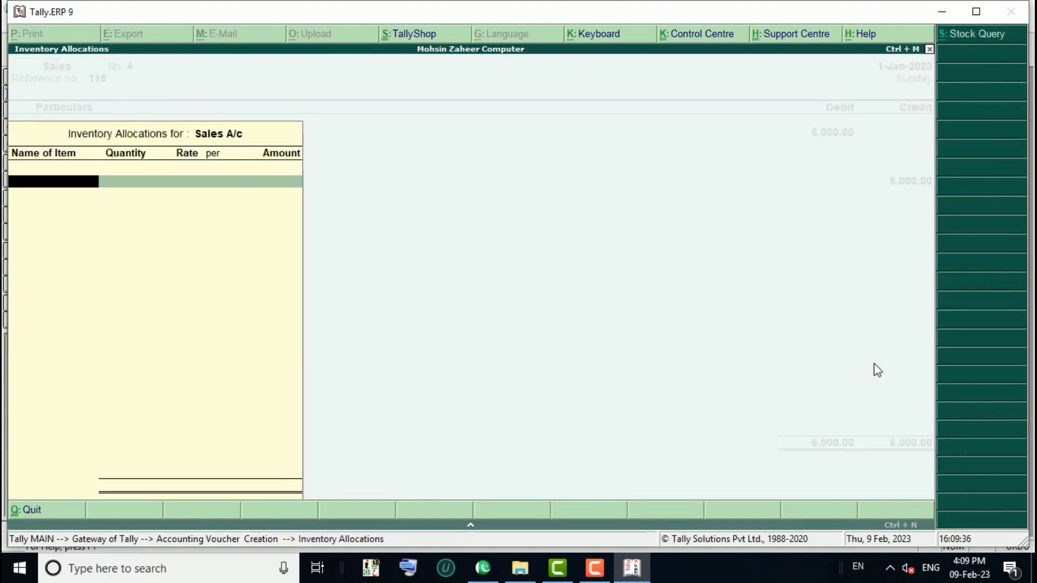
key(Escape)
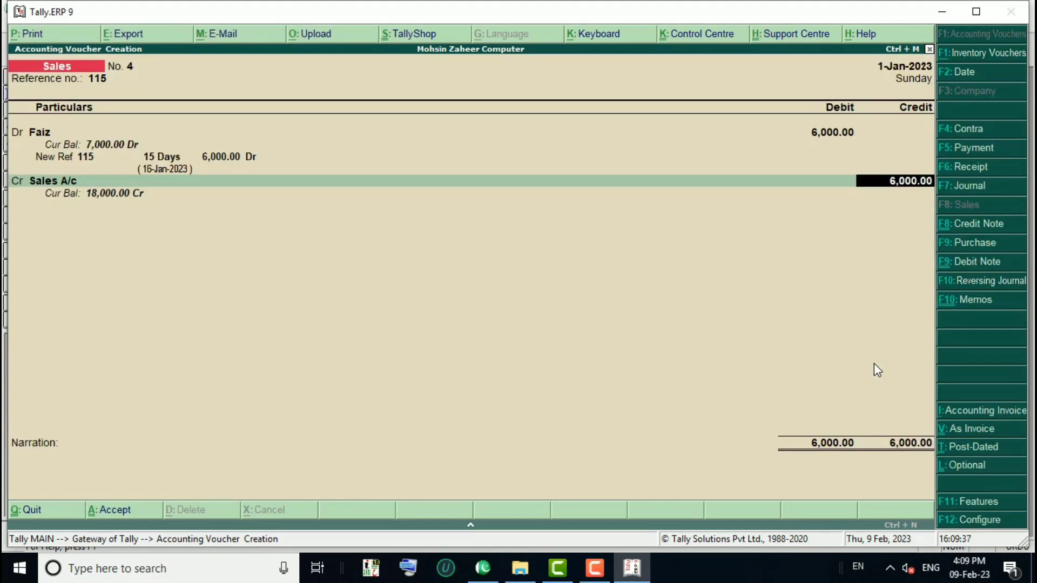
key(Return)
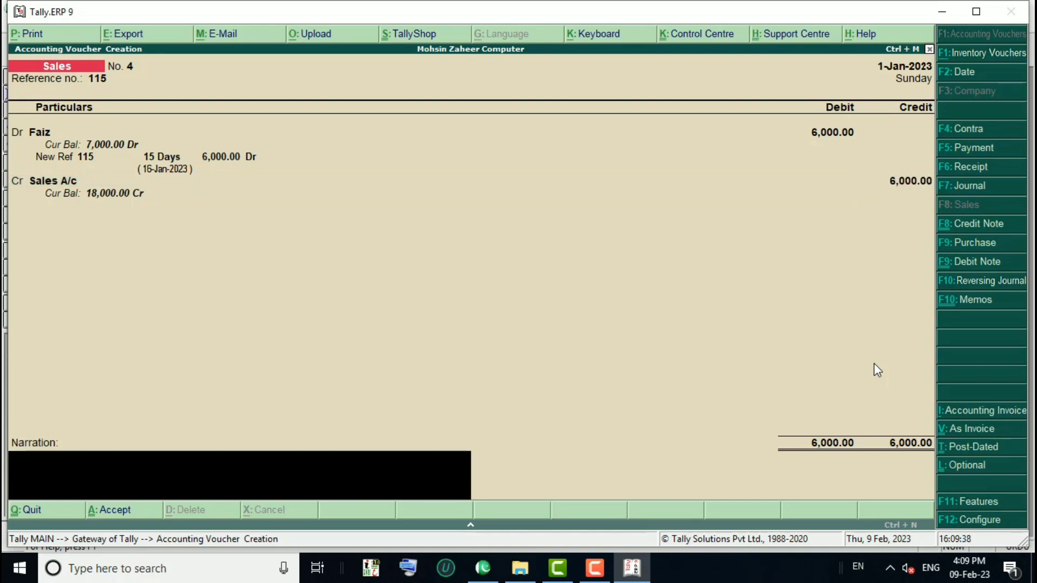
key(Return)
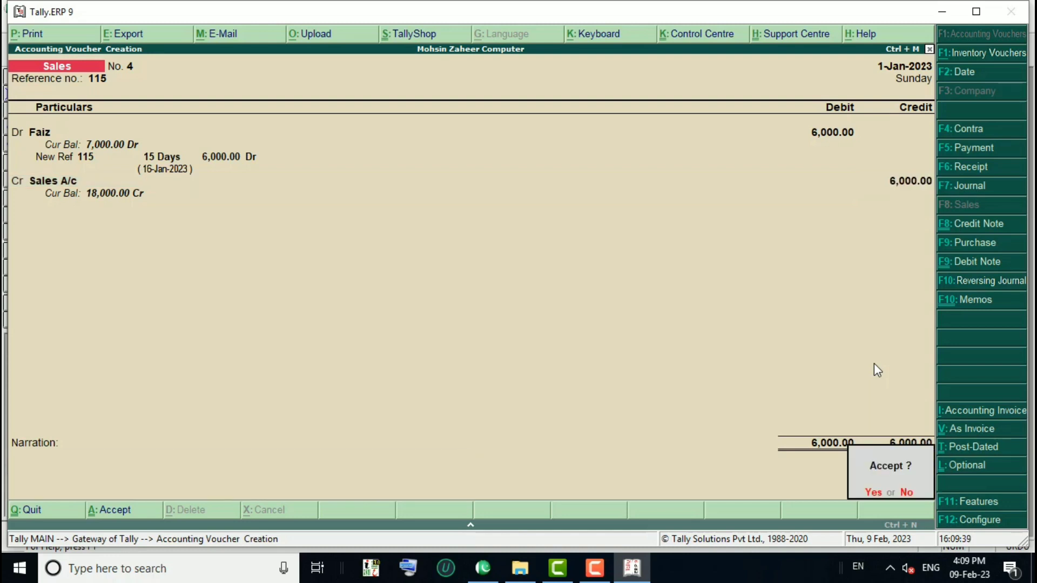
key(y)
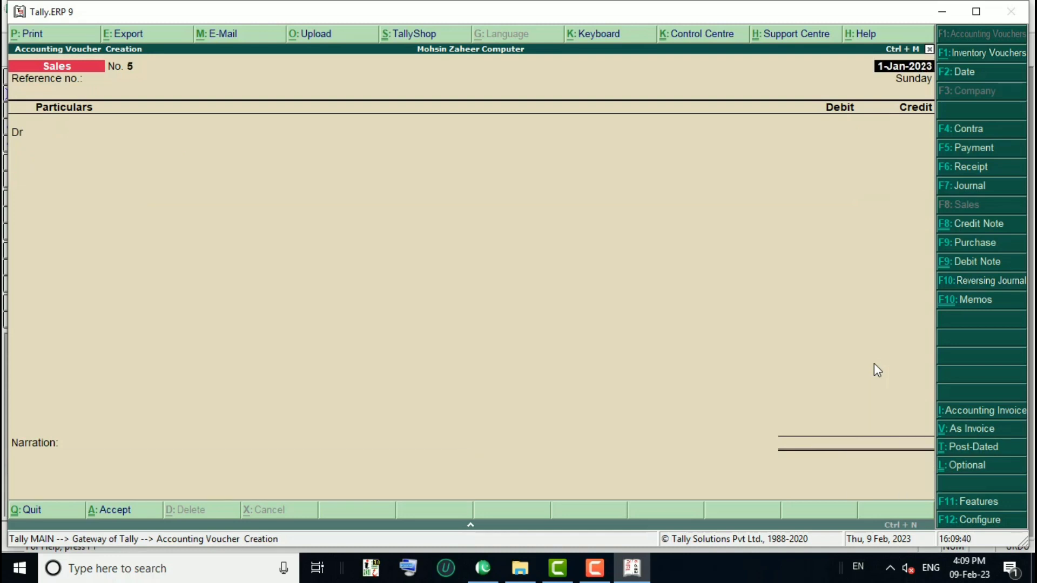
Step: Keep 1-Jan-2023 as the date of the new sales voucher and enter reference no. 119
key(Return)
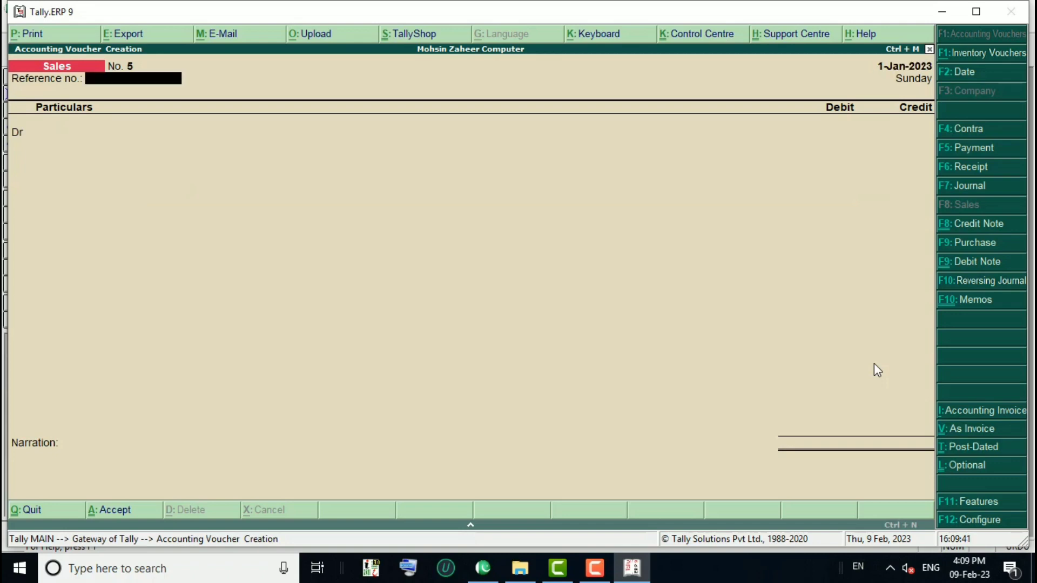
text(119)
key(Return)
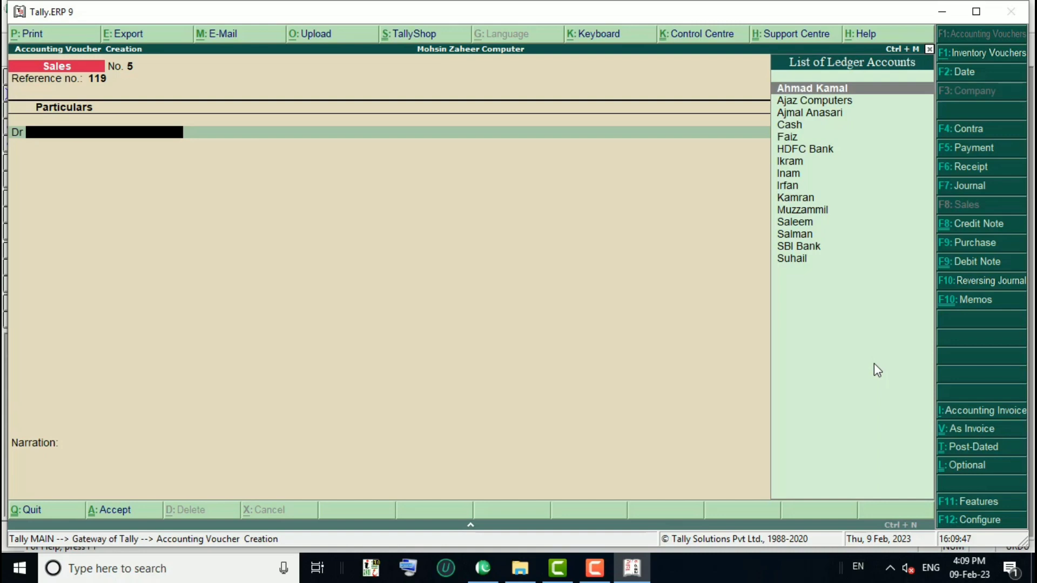
Step: Choose the customer ledger listed just below Cash as the debit party for sale 119, keeping the buyer's details unchanged
key(Down)
key(Down)
key(Down)
key(Down)
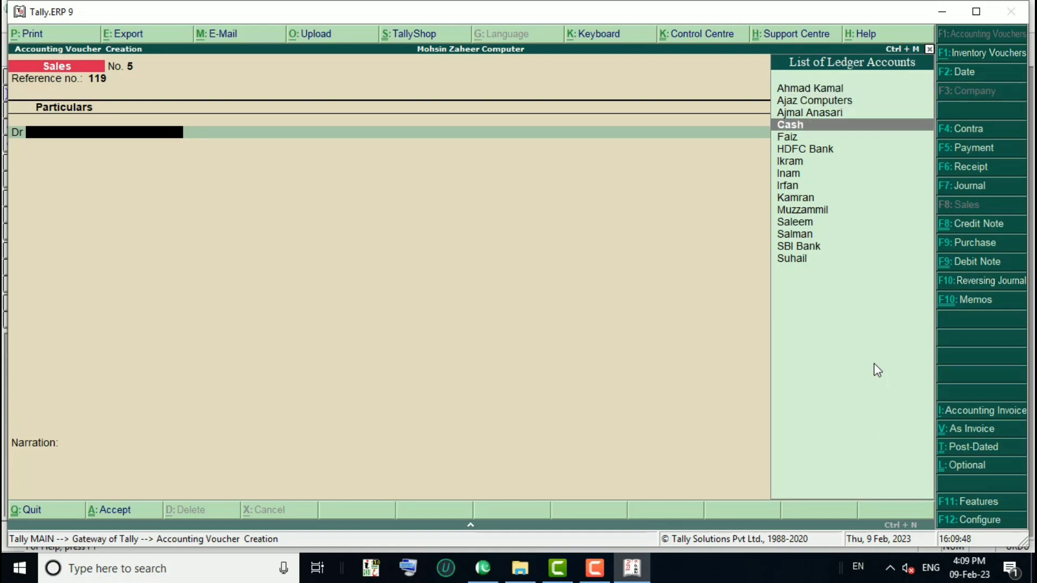
key(Return)
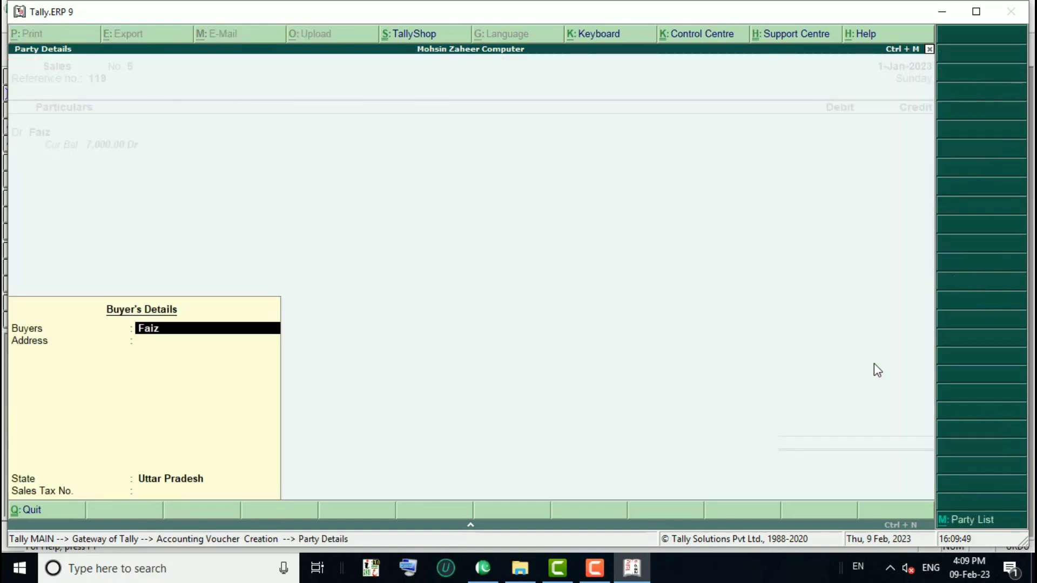
key(Return)
key(Return)
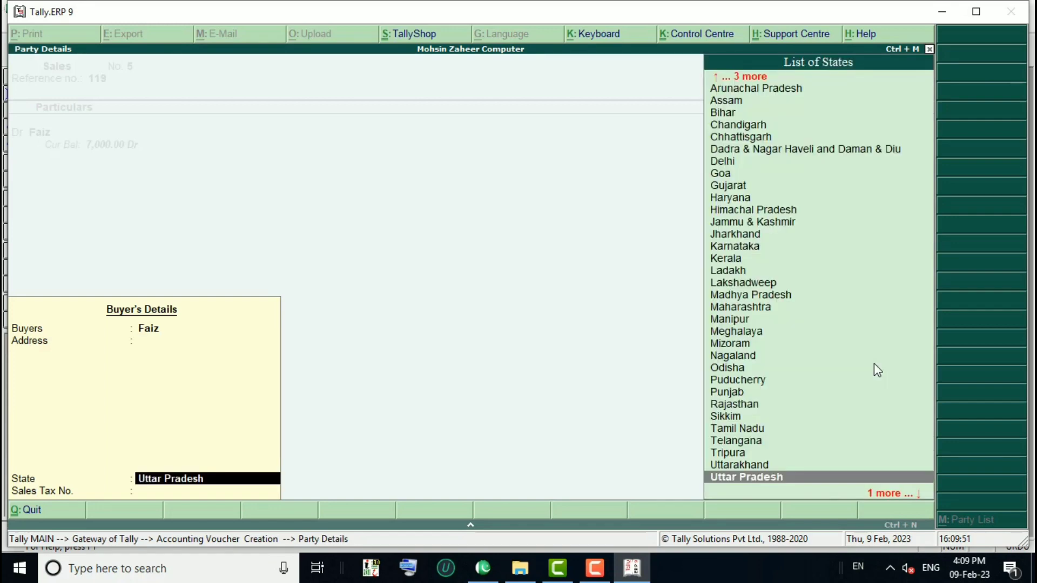
key(Return)
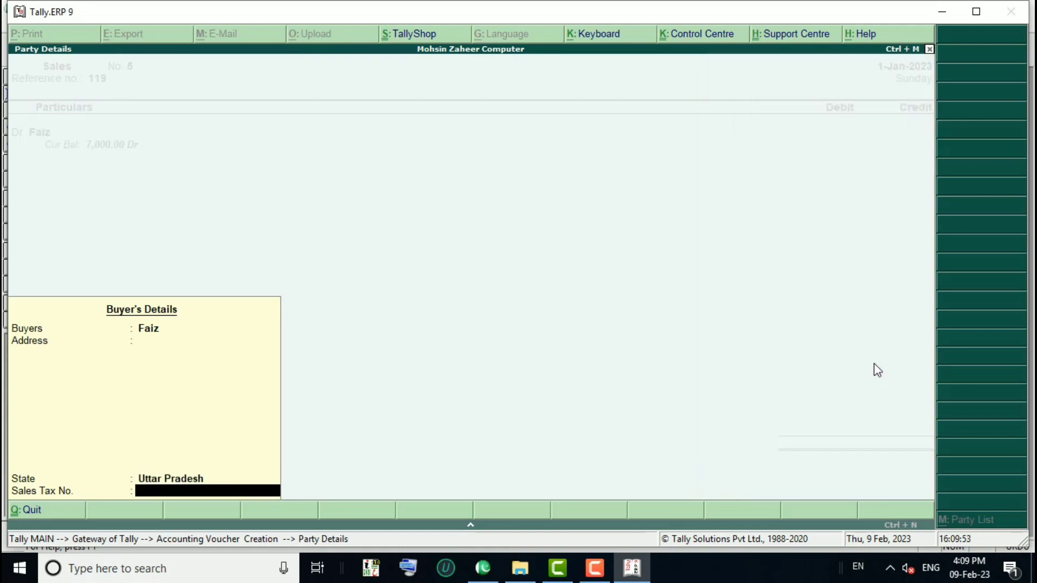
key(Return)
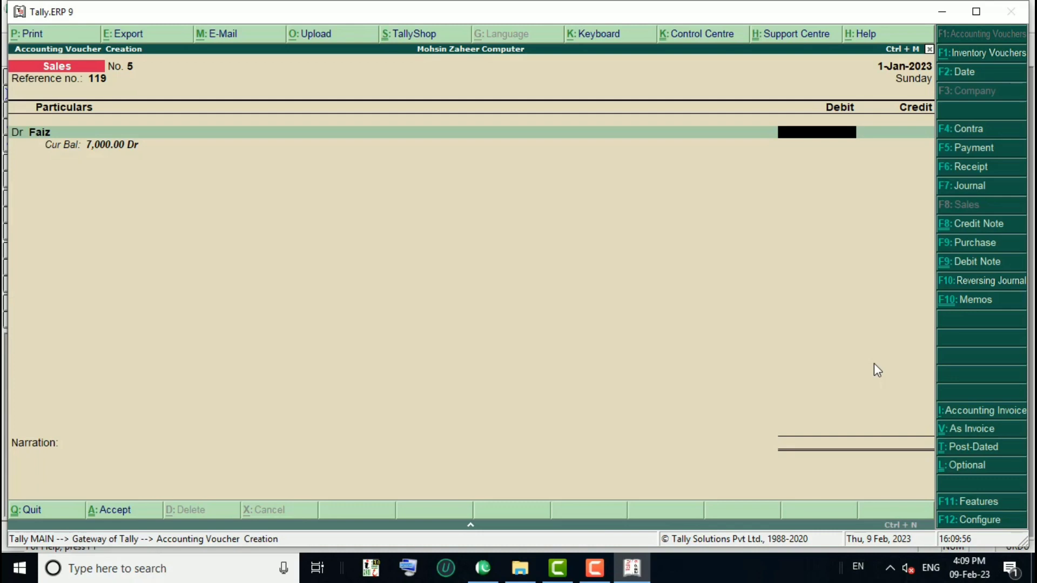
Step: Debit the customer with 16,000 and allocate it to a New Ref bill named 119 with 15 credit days
text(16000)
key(Return)
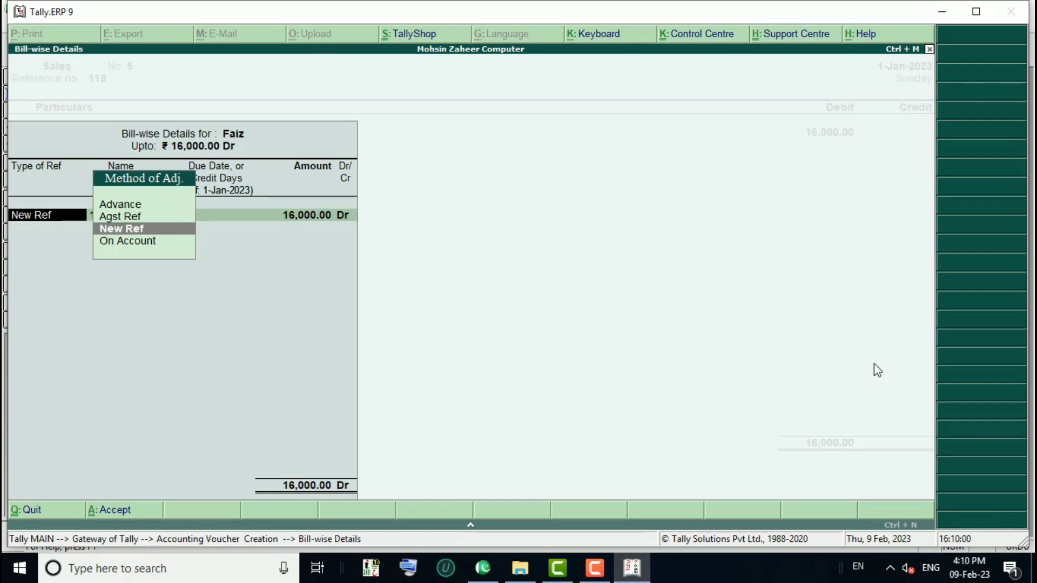
key(Return)
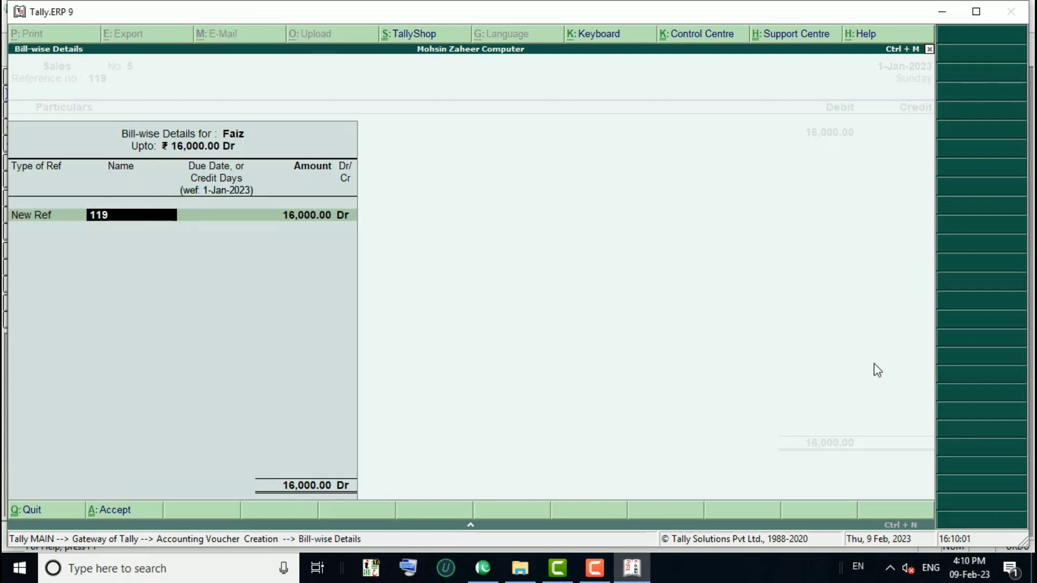
key(Return)
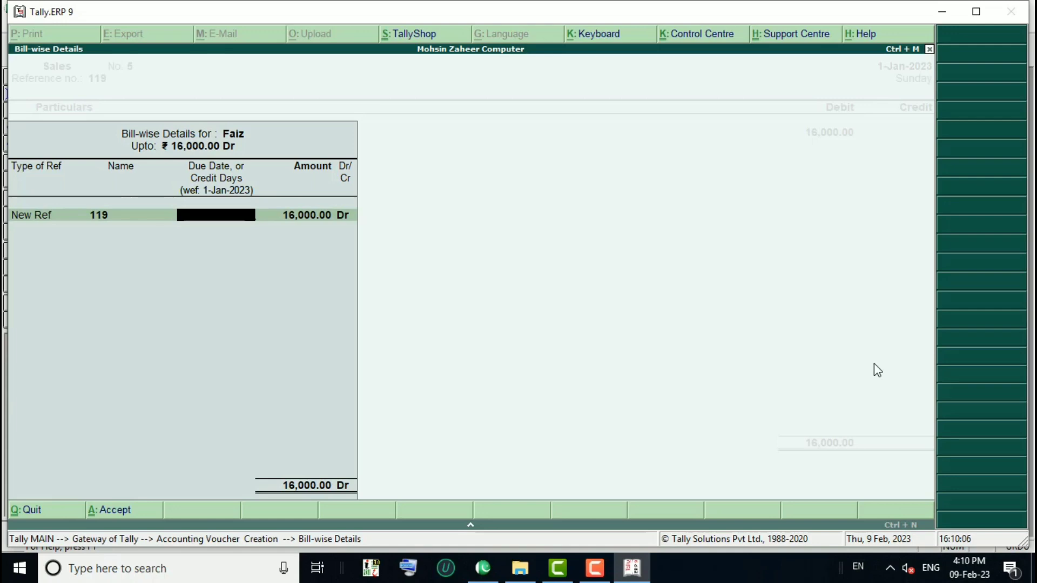
text(15)
key(Return)
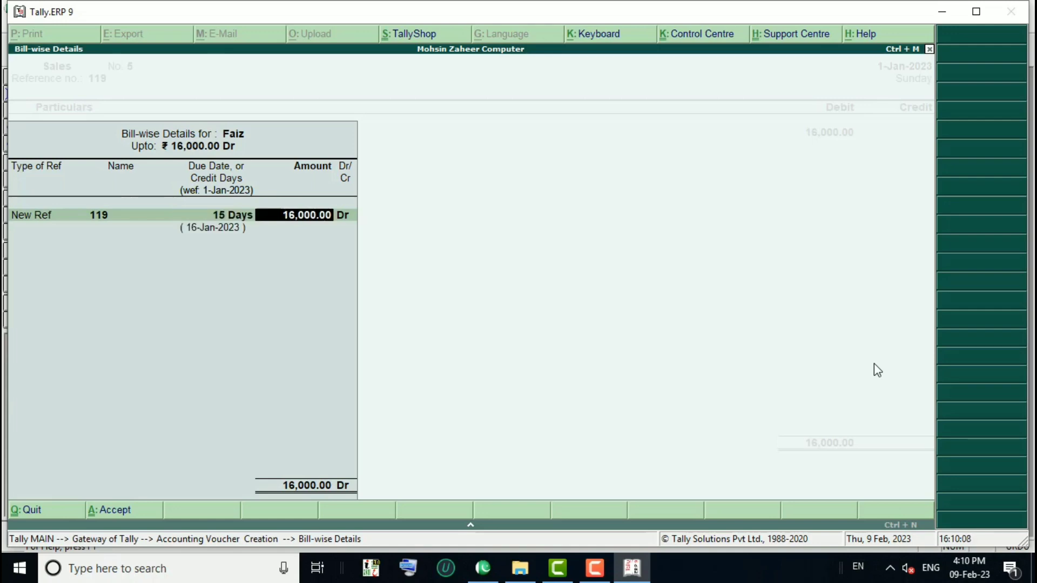
key(Return)
key(Return)
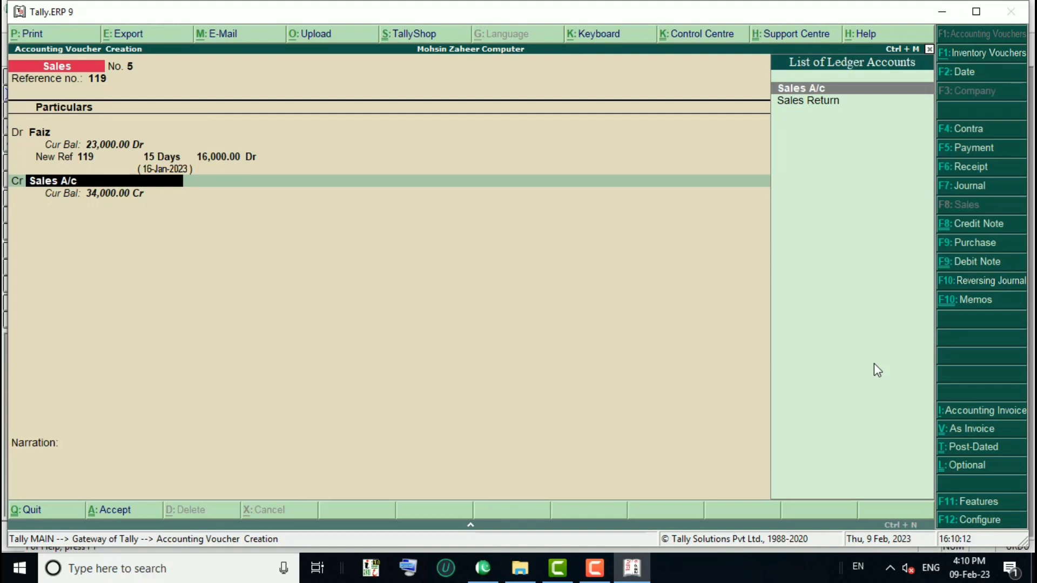
Step: Credit Sales A/c with 16,000 without item allocations or narration and accept the sales voucher
key(Return)
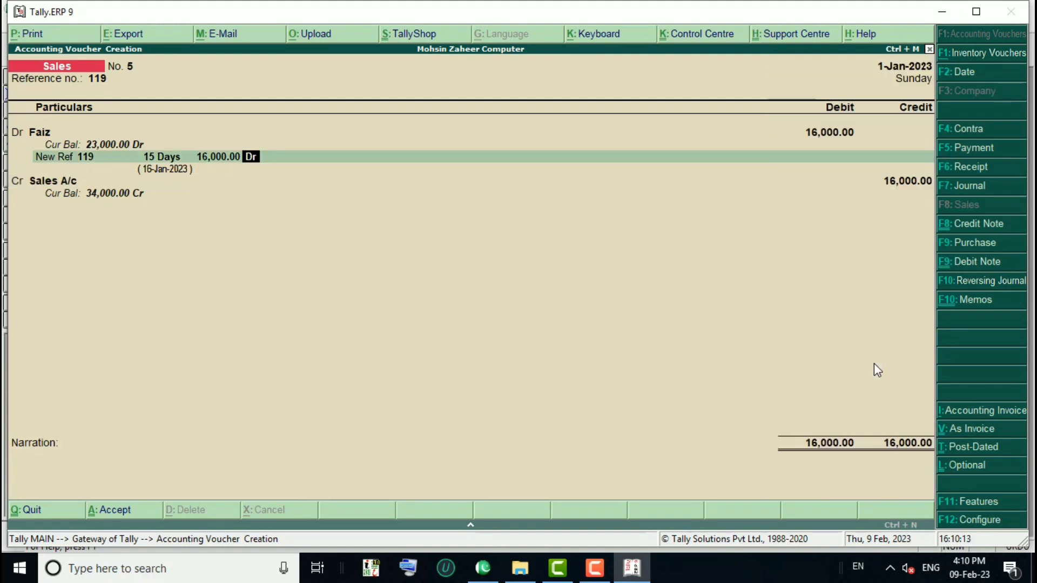
key(Return)
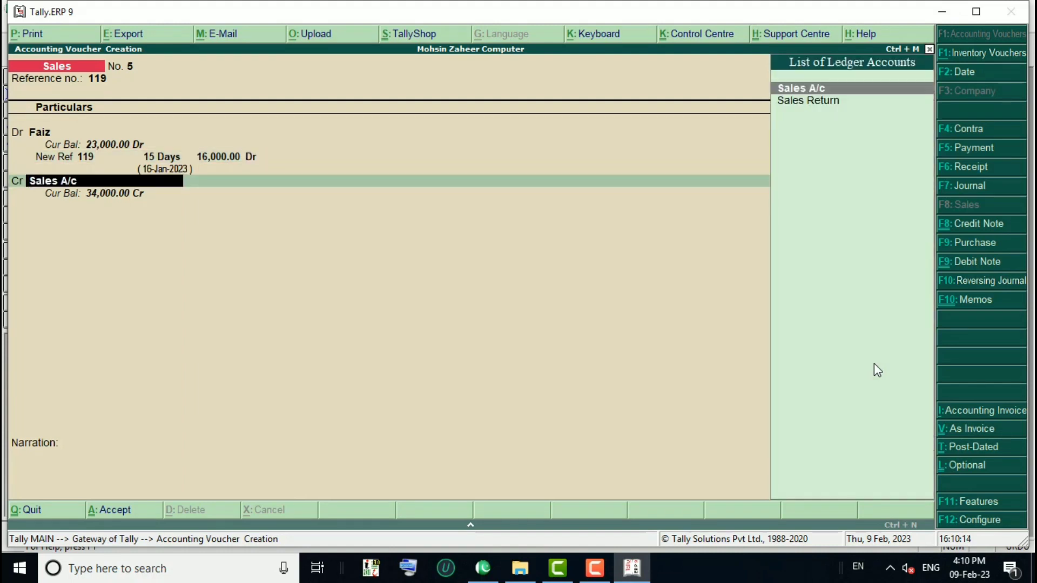
key(Return)
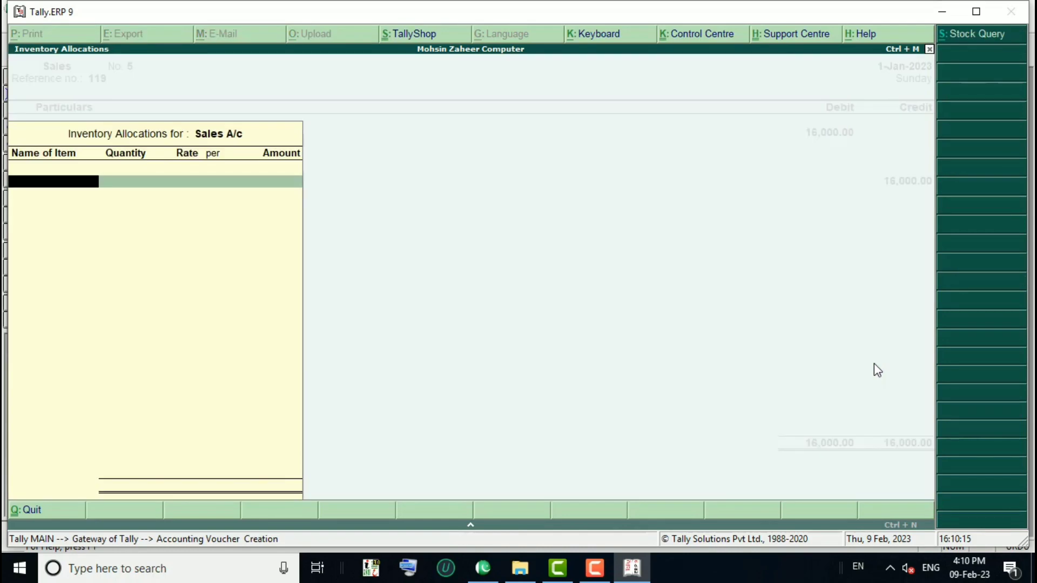
key(Return)
key(Return)
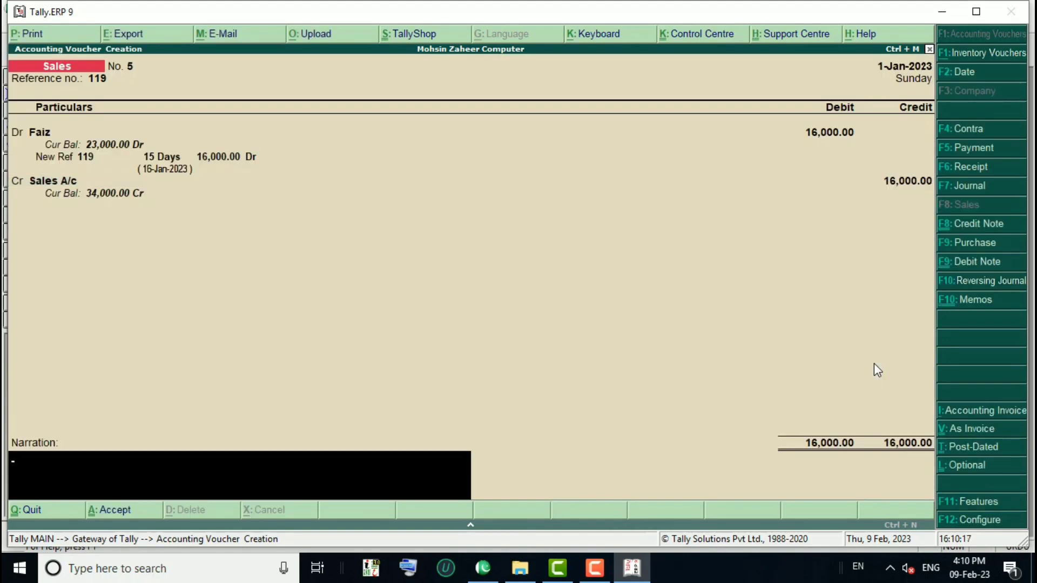
key(Return)
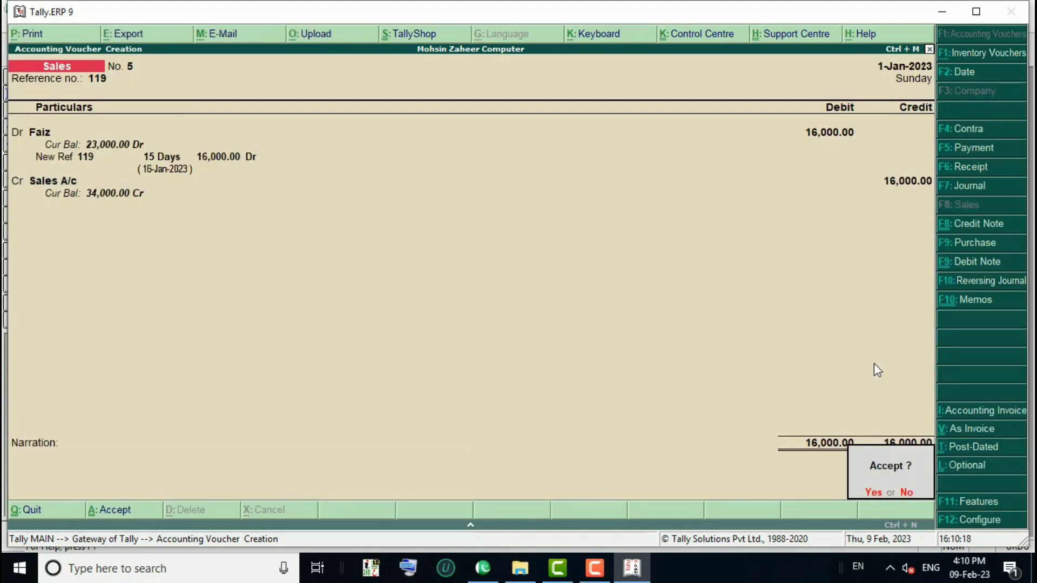
key(Return)
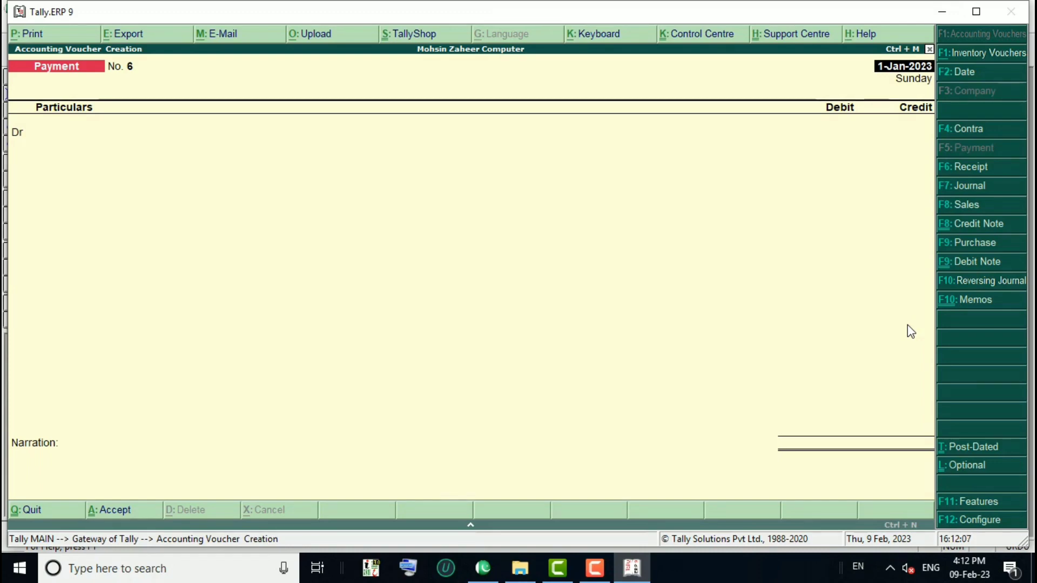
Step: Start a payment voucher dated 1-Jan-2023 and debit the supplier ledger listed just above Cash with 5,000
key(Return)
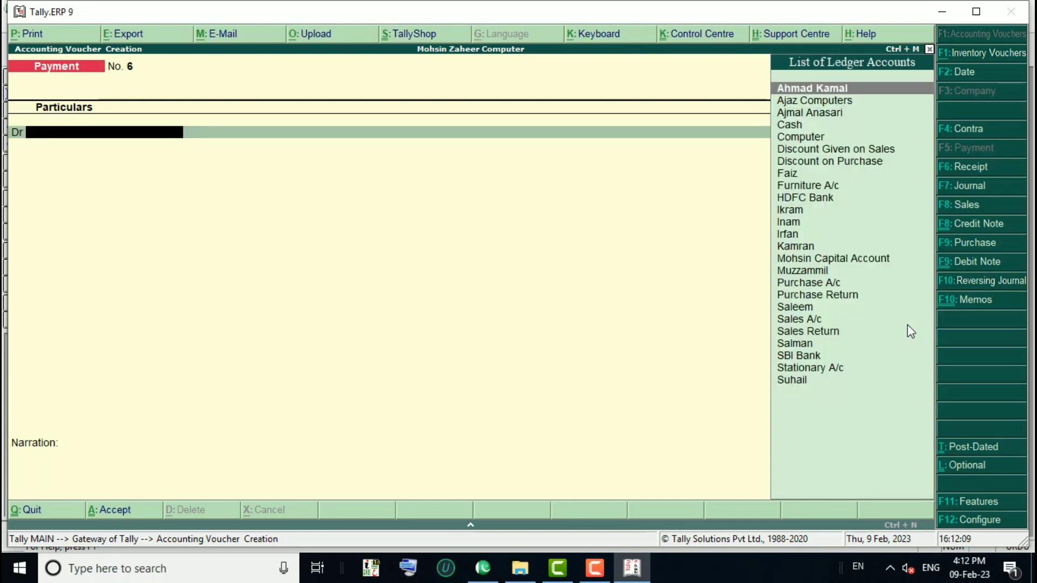
key(Down)
key(Down)
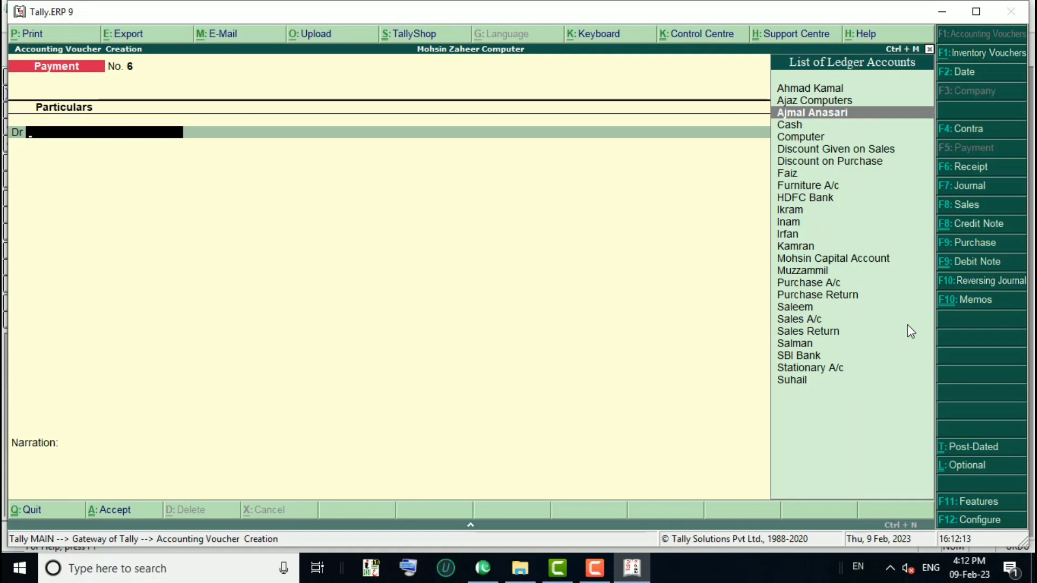
key(Return)
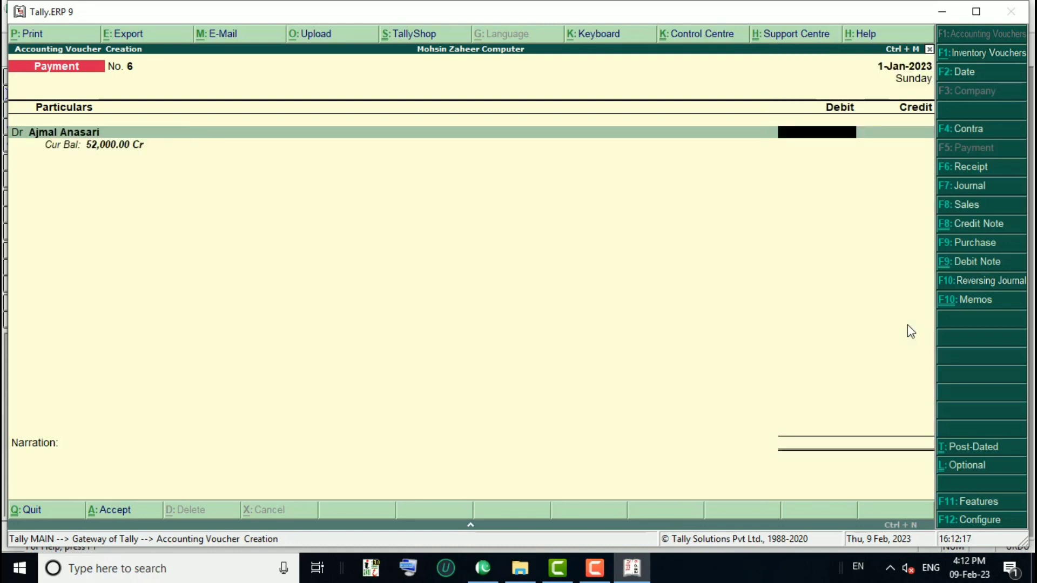
text(5000)
key(Return)
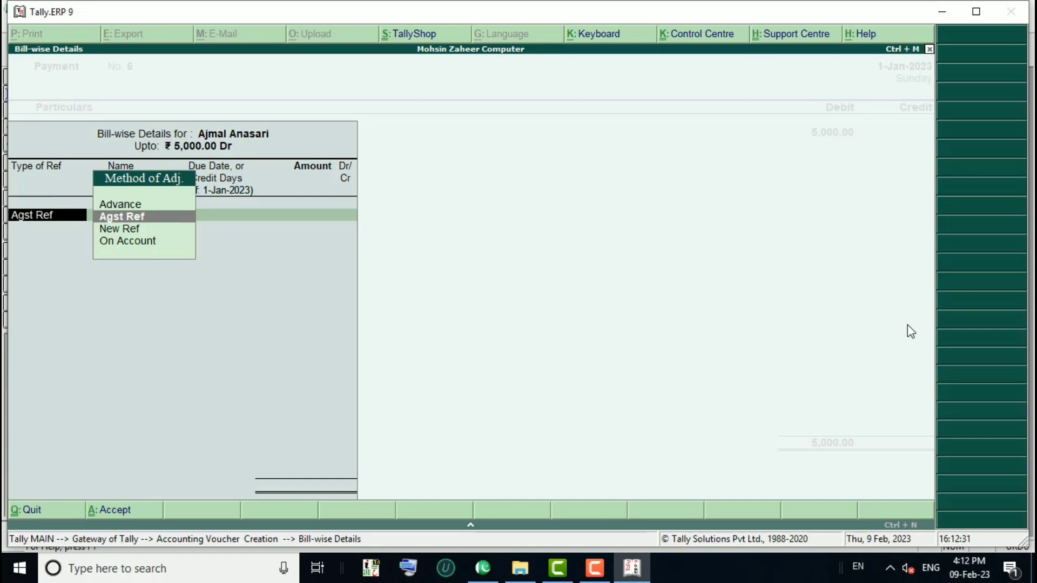
Step: Allocate the supplier's 5,000 debit as Agst Ref to pending bill 112
key(Return)
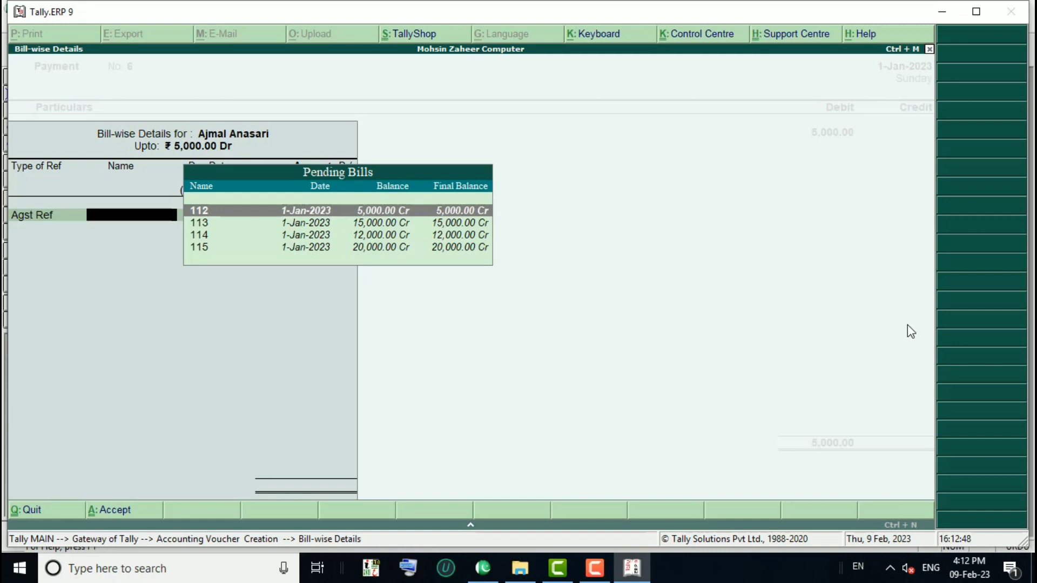
key(Down)
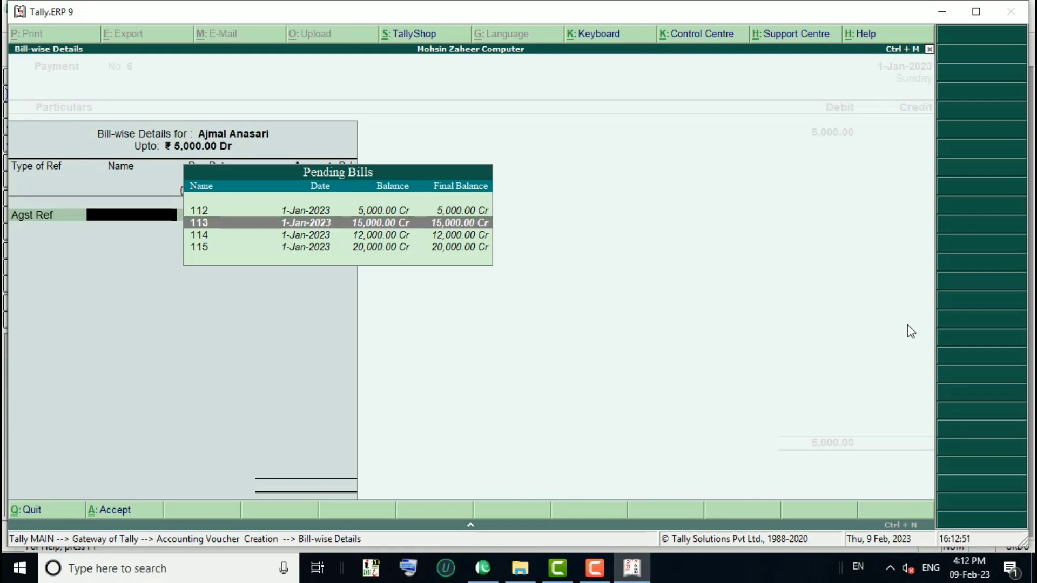
key(Up)
key(Return)
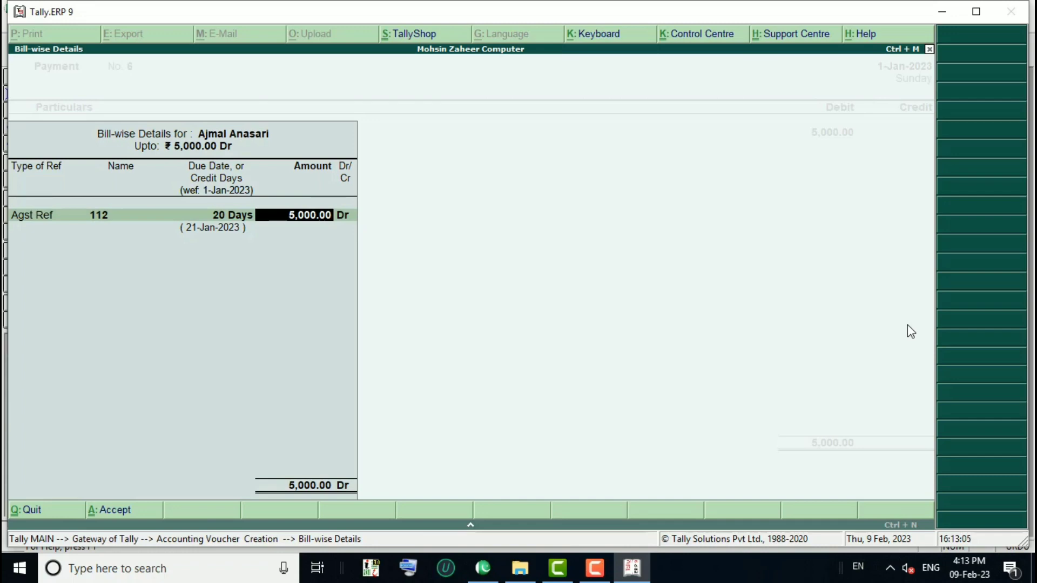
key(Return)
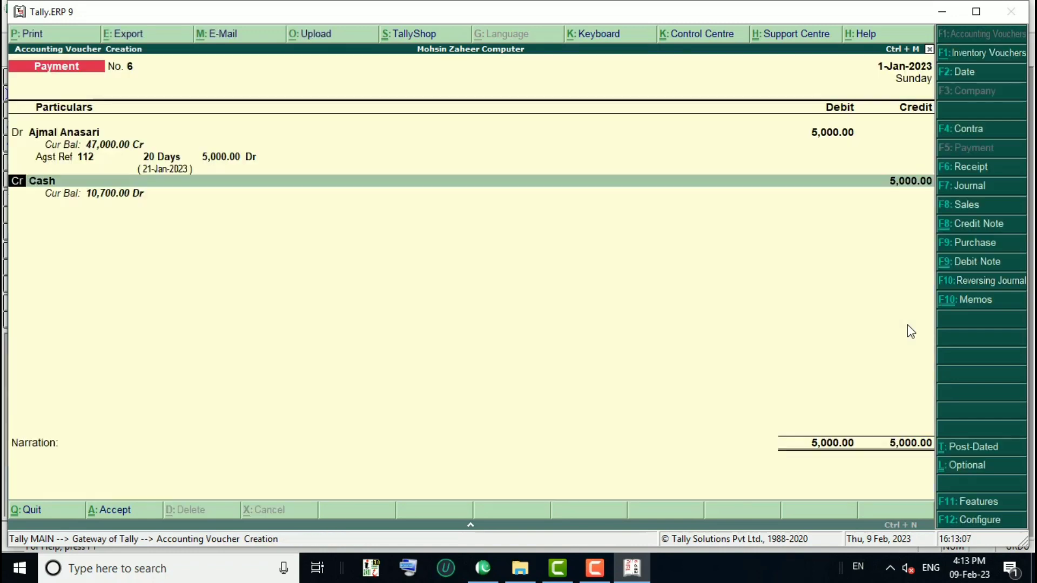
Step: Credit Cash with 5,000, leave the narration empty and accept the payment voucher
key(Return)
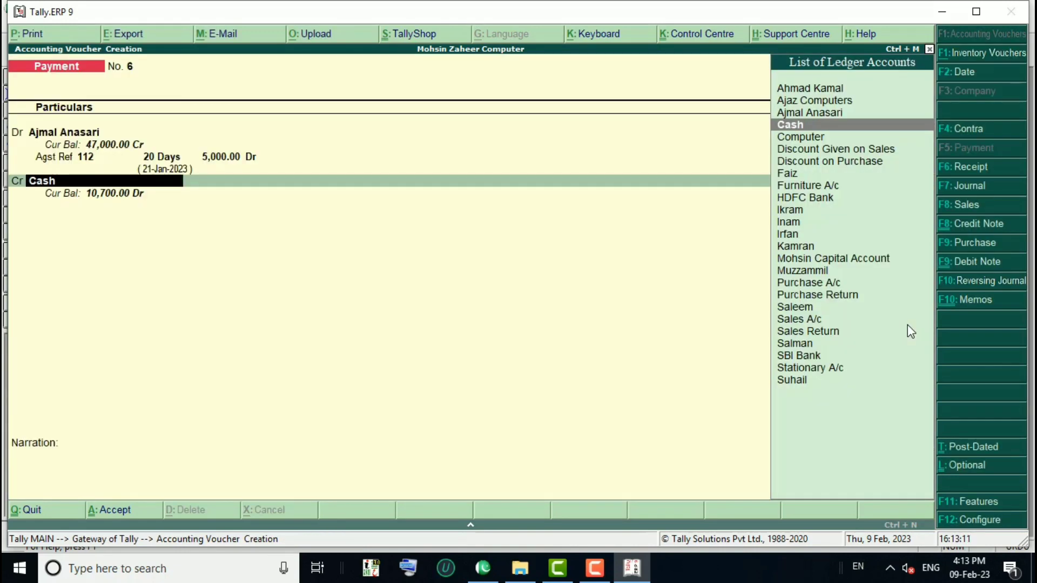
key(Return)
key(Return)
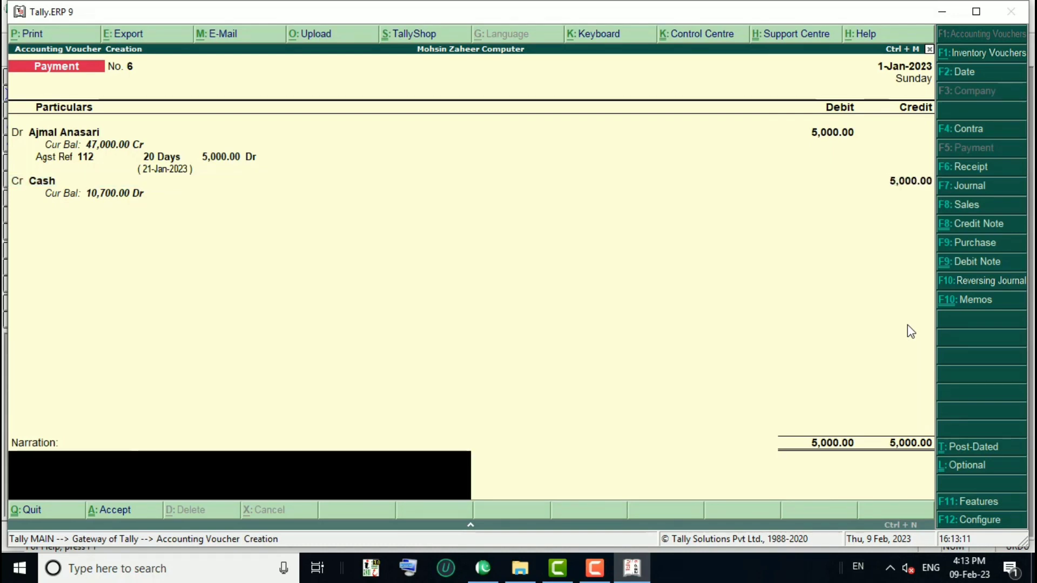
key(Return)
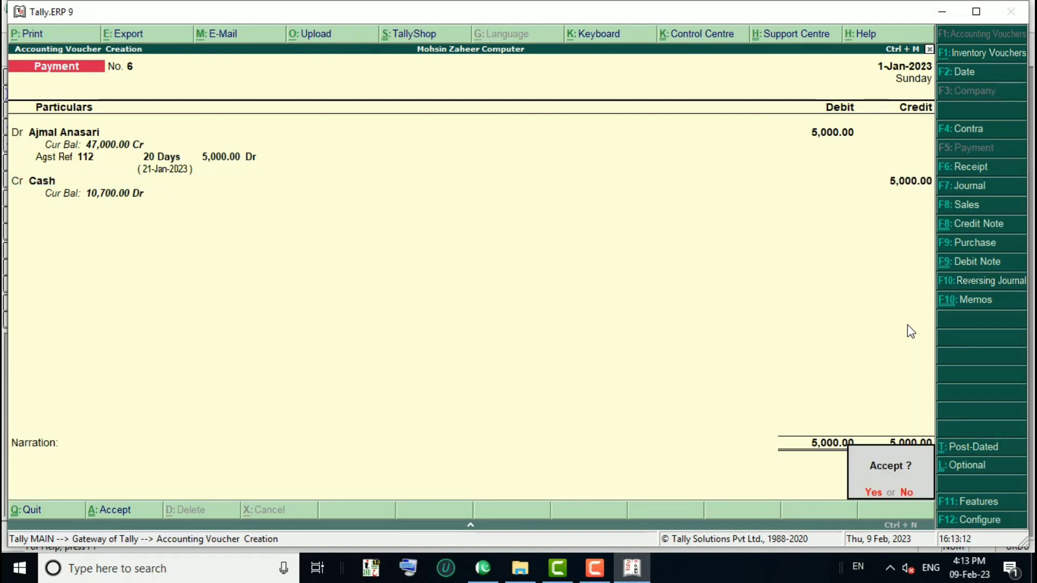
key(Return)
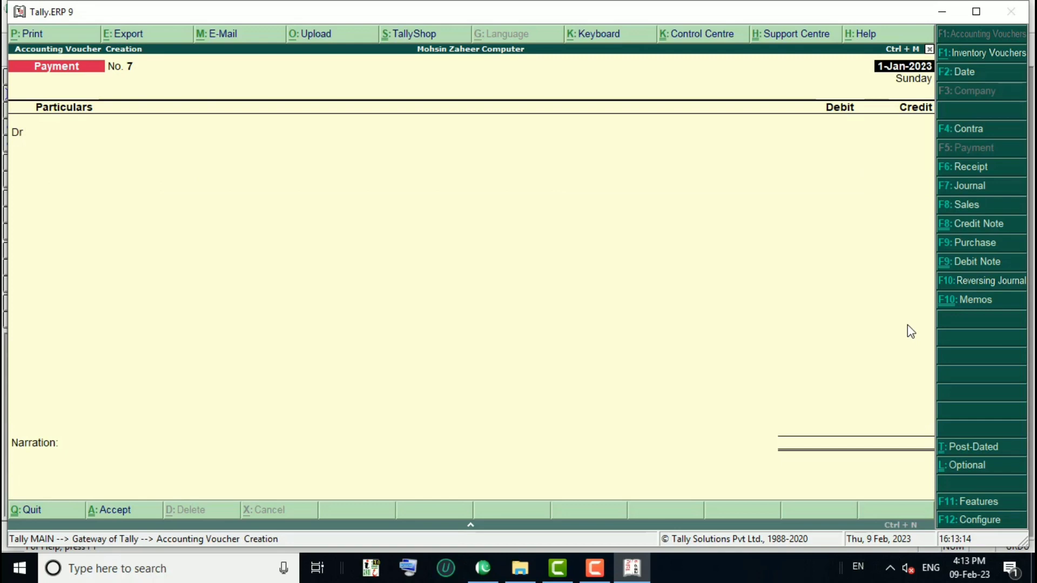
Step: Begin another payment dated 1-Jan-2023 and debit the supplier ledger listed just above Cash with 10,000
key(Return)
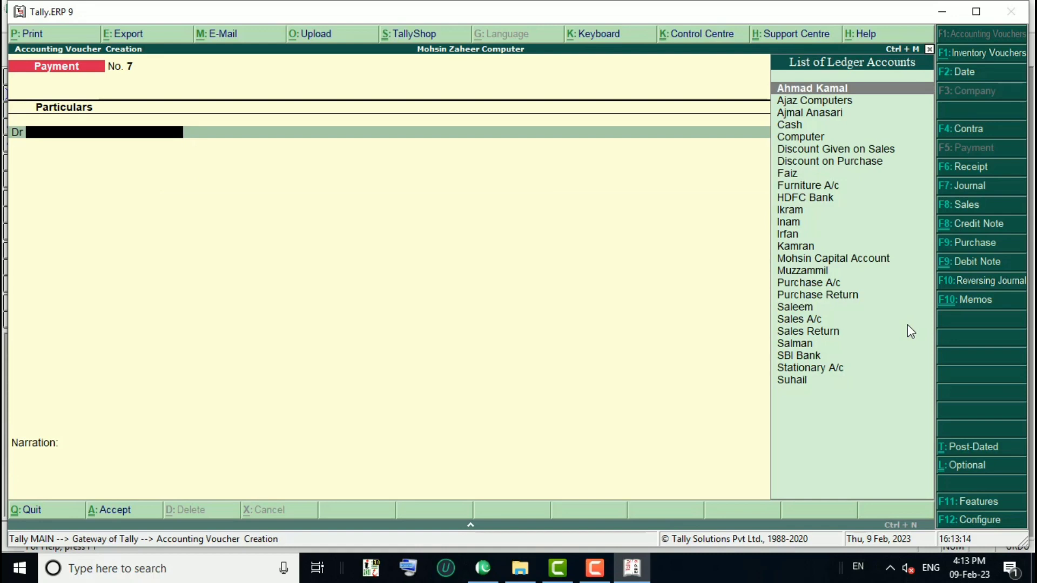
key(Down)
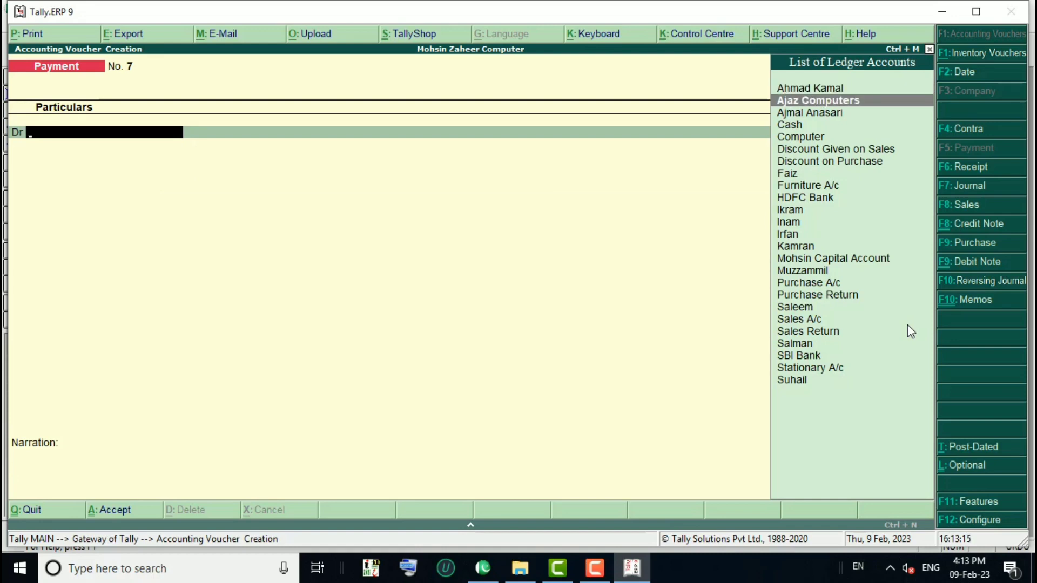
key(Down)
key(Return)
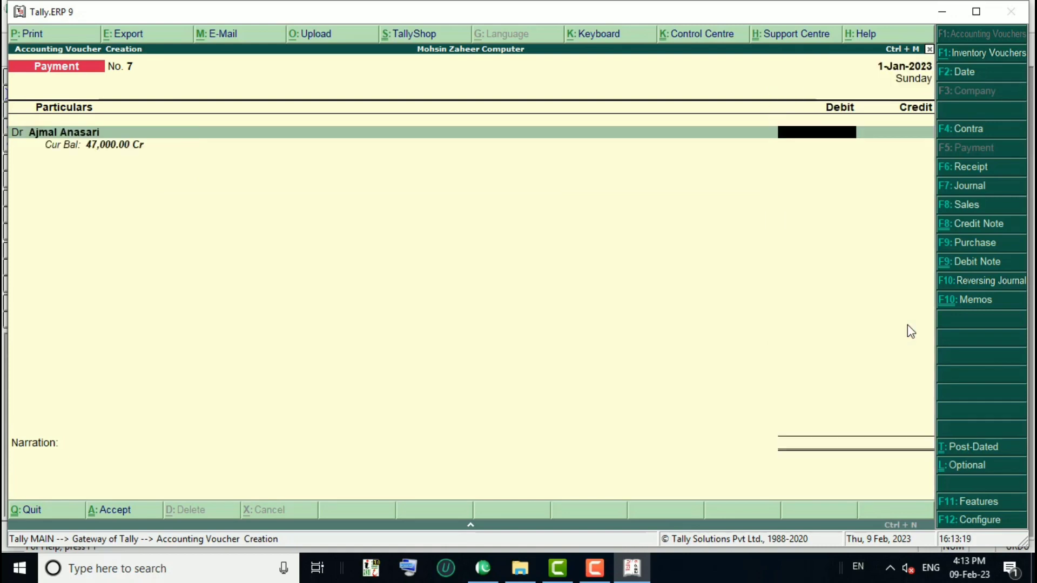
text(10000)
key(Return)
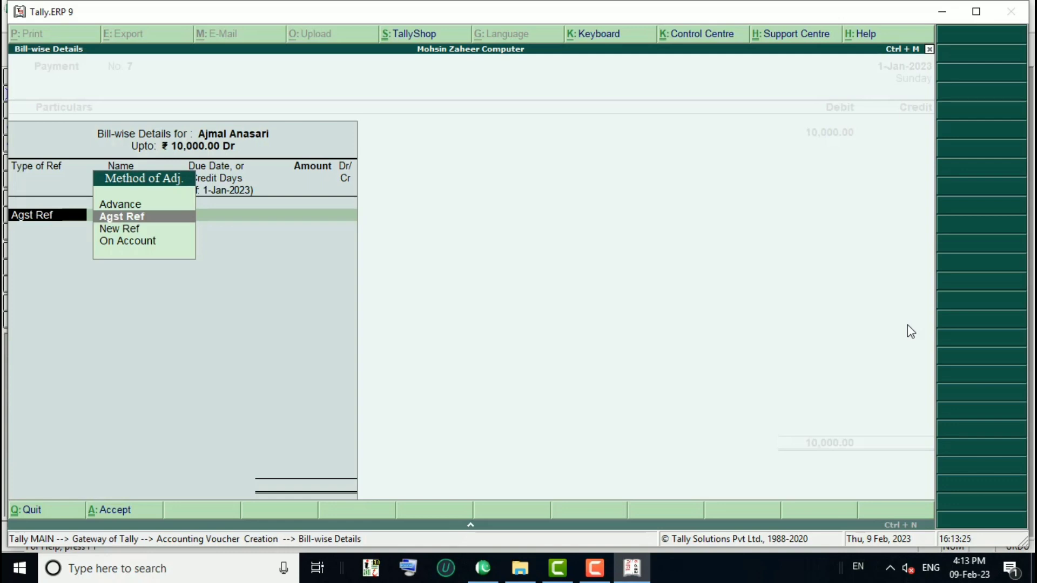
Step: Allocate the supplier's 10,000 debit as Agst Ref to pending bill 113
key(Return)
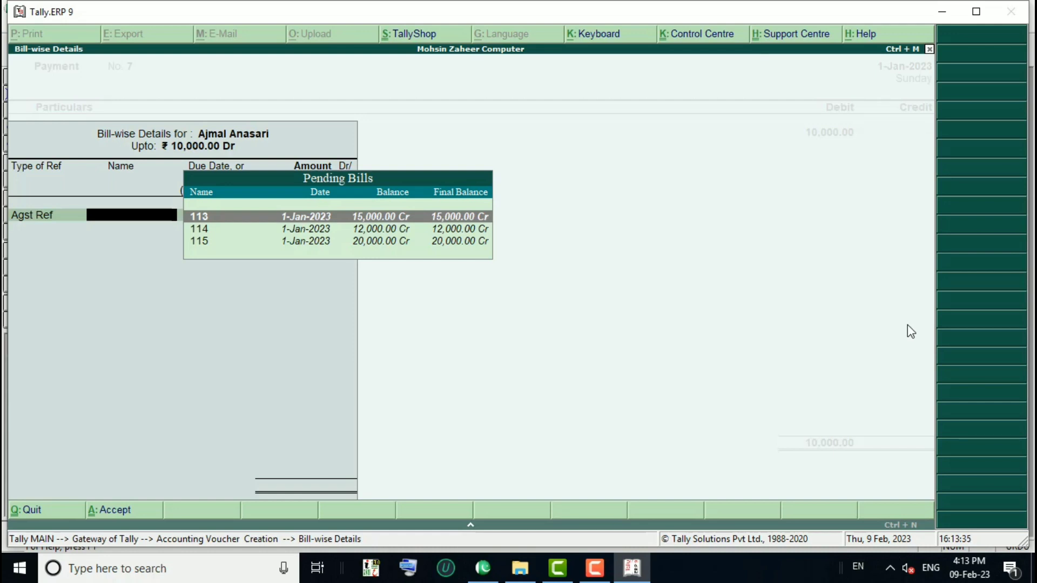
key(Return)
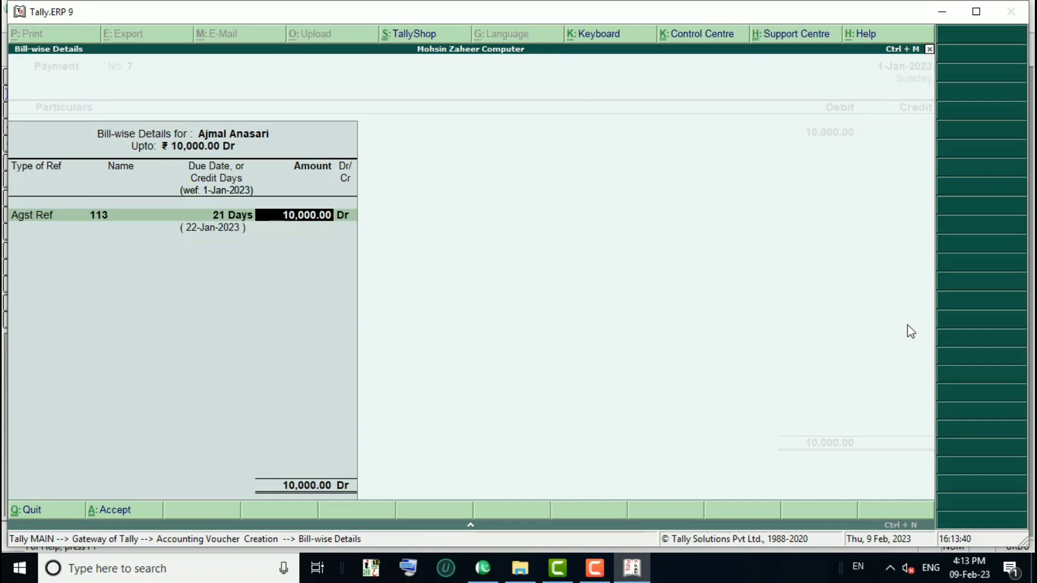
key(Return)
key(Return)
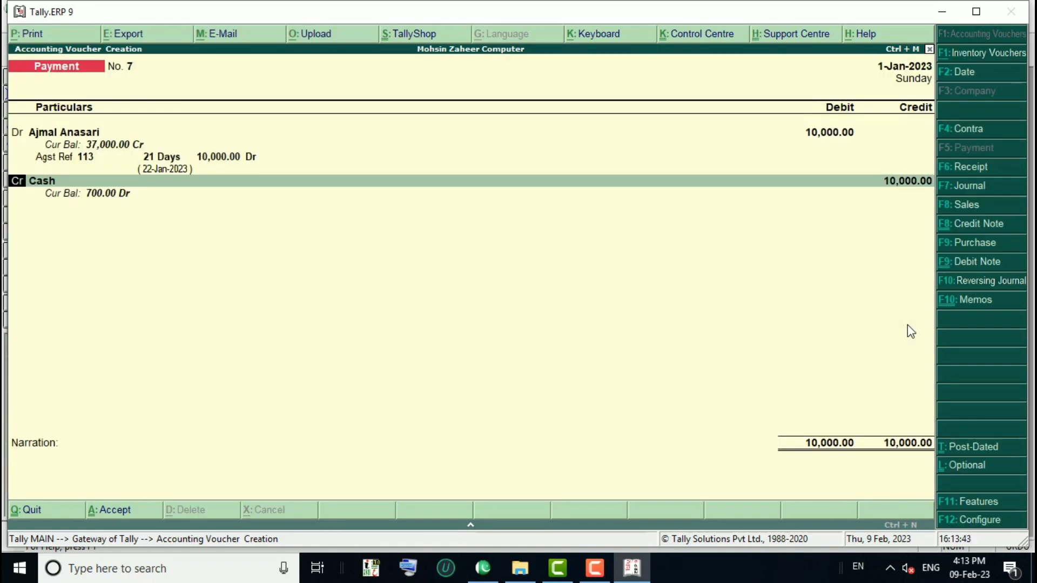
Step: Credit Cash with 10,000, leave the narration empty and accept the payment voucher
key(Return)
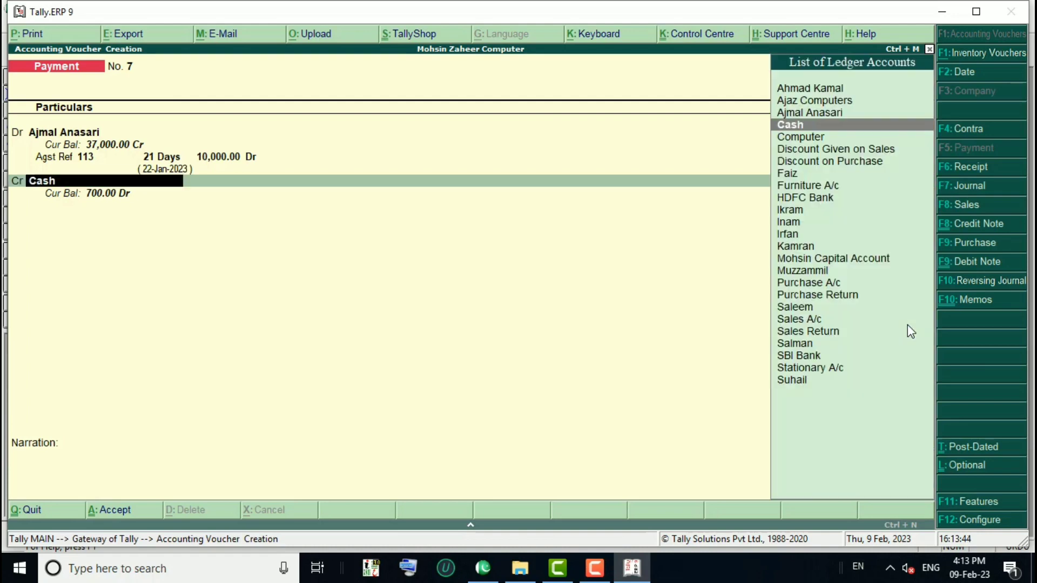
key(Return)
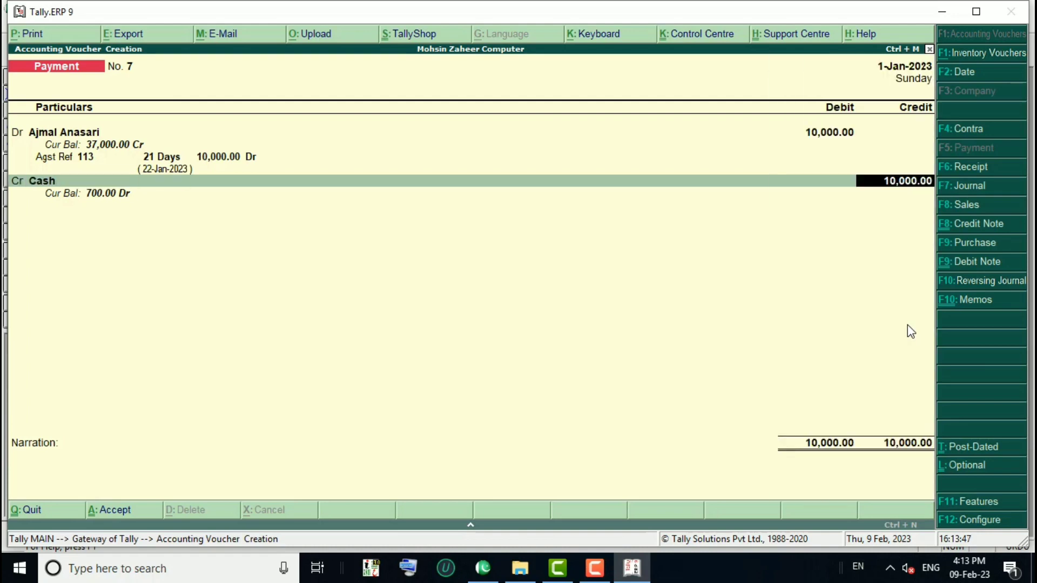
key(Return)
key(Return)
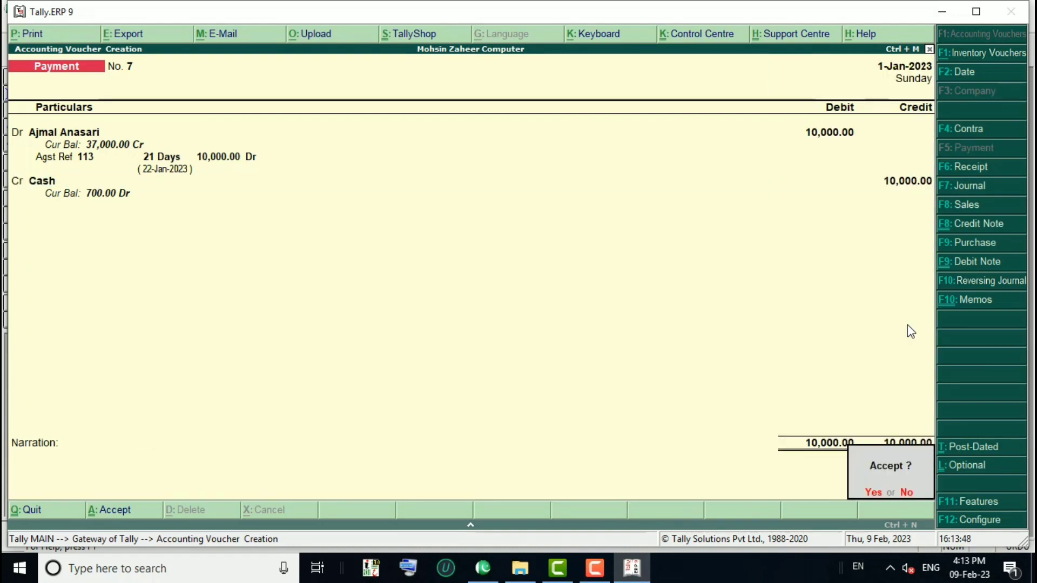
key(Return)
Step: Begin a further payment dated 1-Jan-2023 and debit the supplier ledger listed just above Cash with 5,000
key(Return)
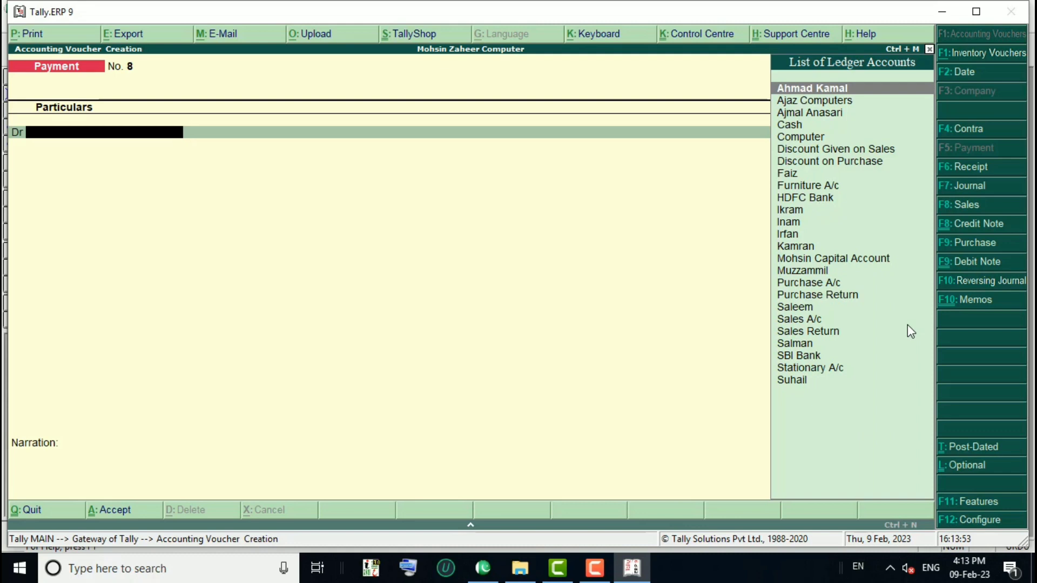
key(Down)
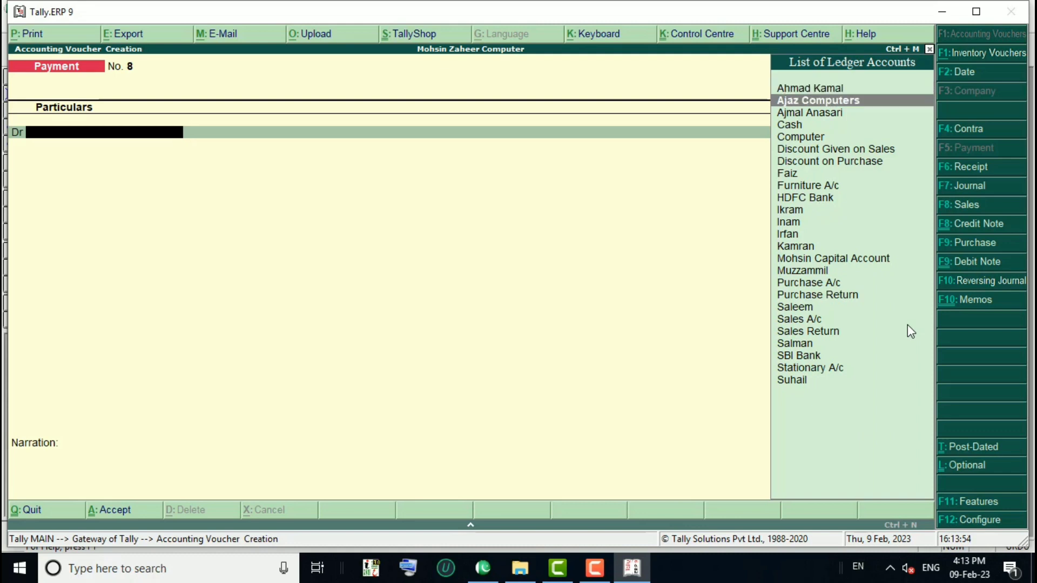
key(Down)
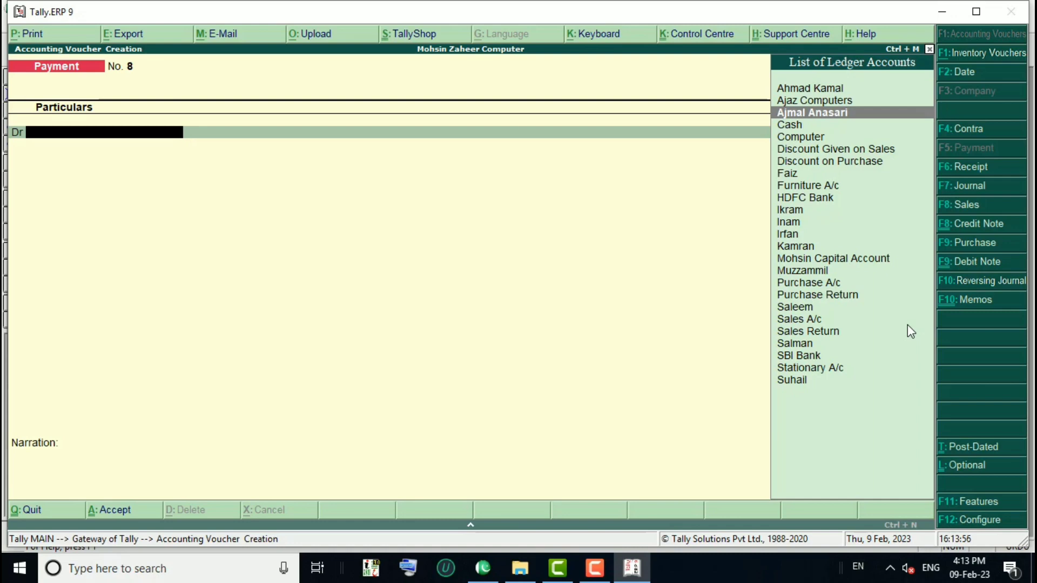
key(Return)
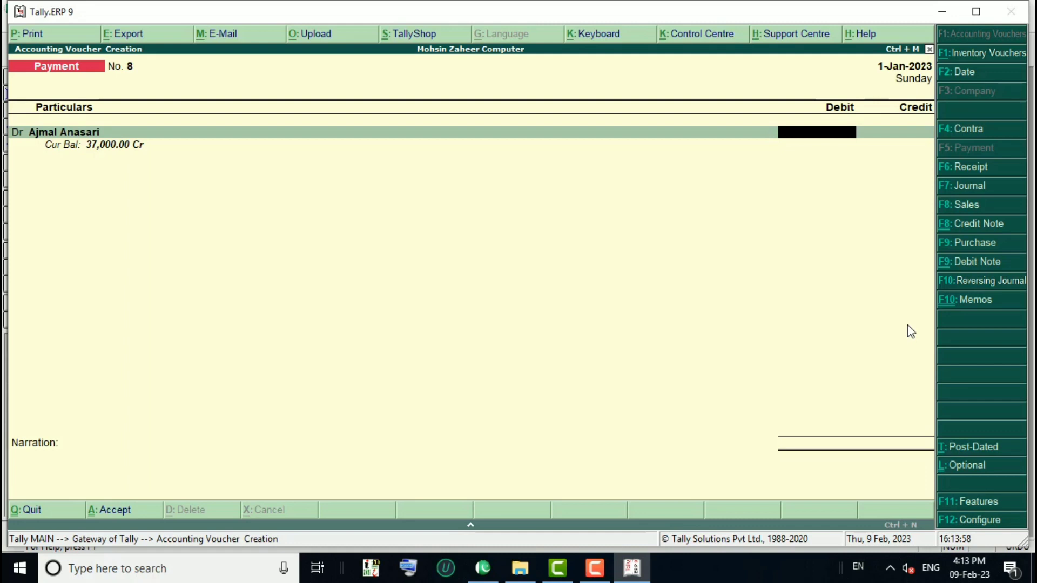
text(5000)
key(Return)
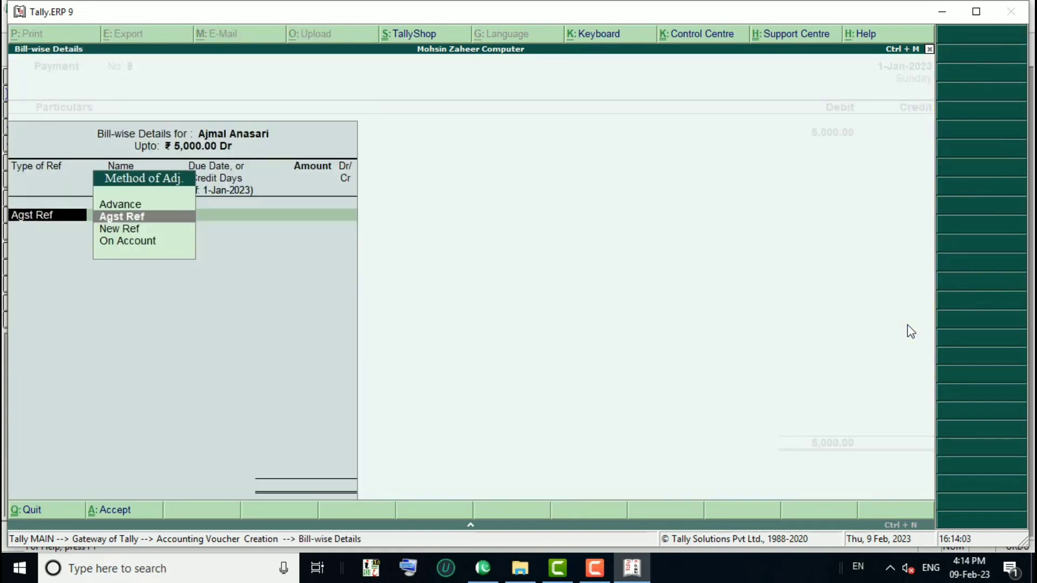
Step: Allocate the supplier's 5,000 debit as Agst Ref to the remaining balance of bill 113
key(Return)
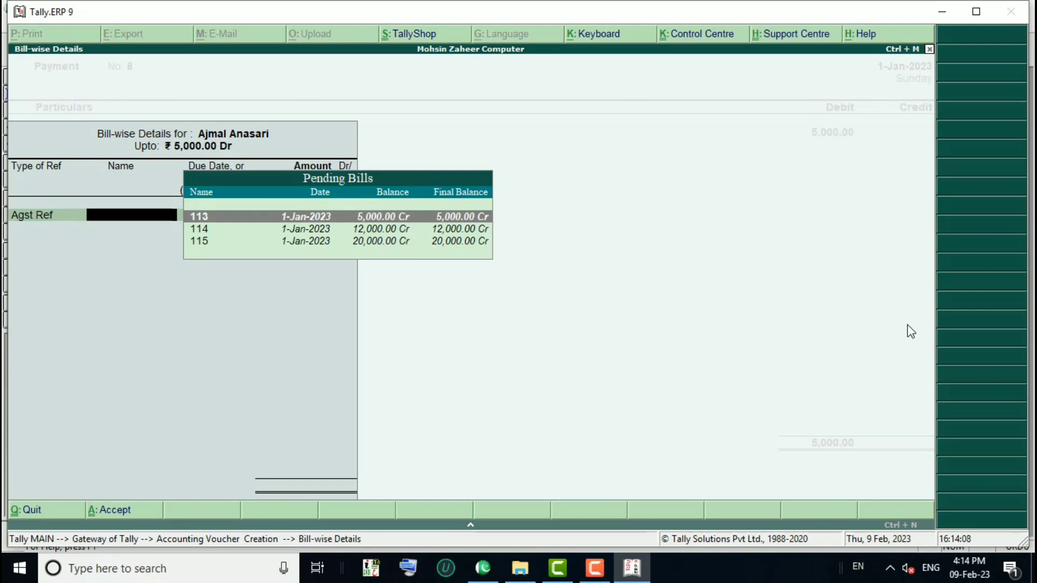
key(Return)
key(Return)
key(Return)
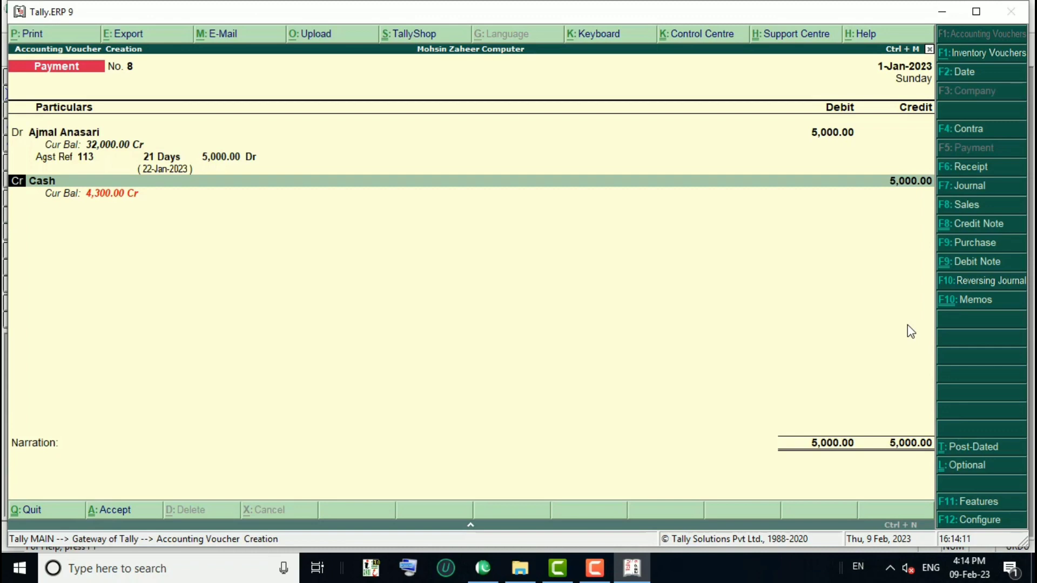
Step: Credit Cash with 5,000 despite the negative cash balance and accept the payment voucher without narration
key(Return)
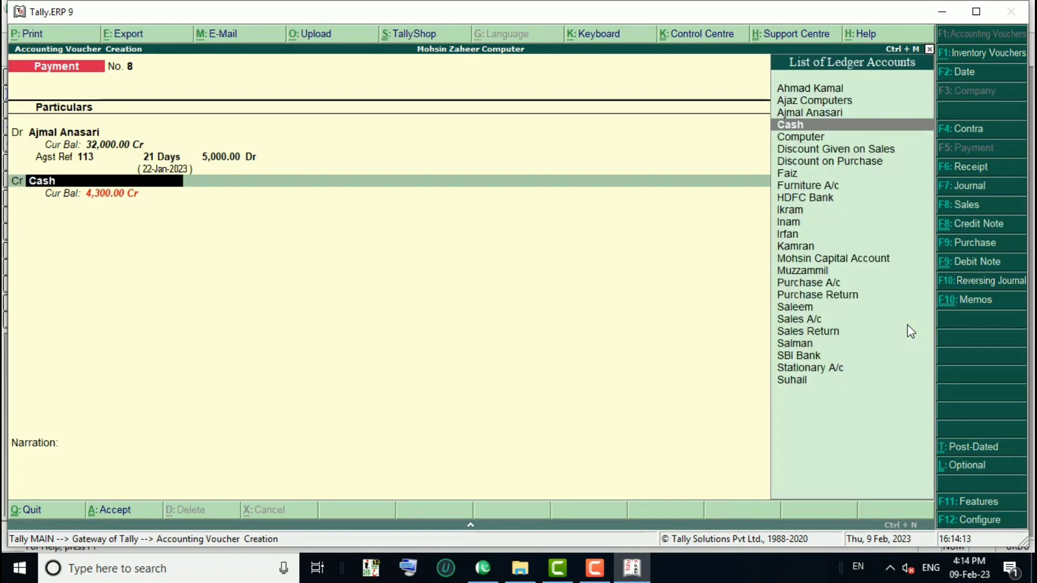
key(Return)
key(Return)
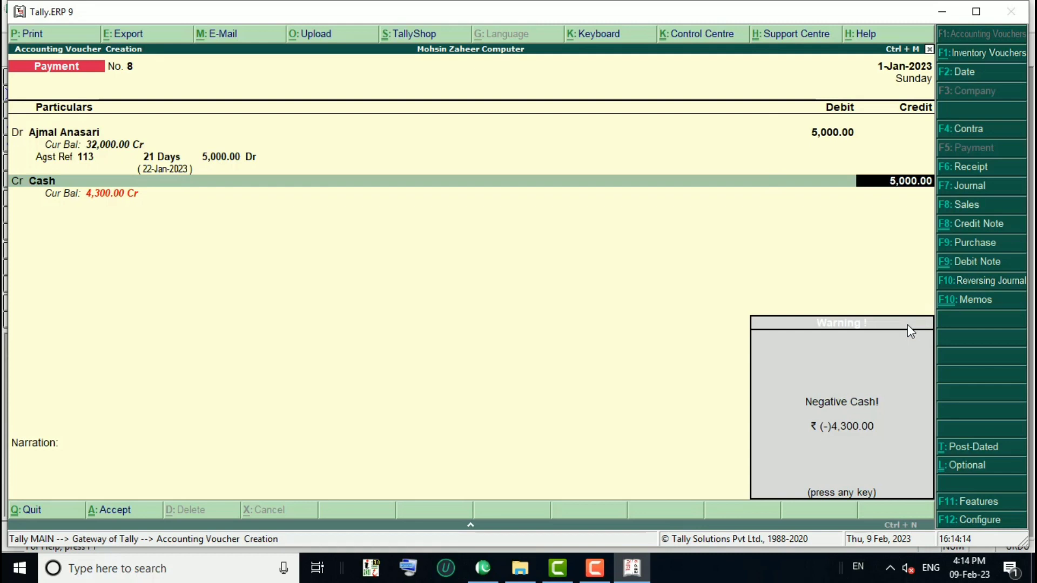
key(Return)
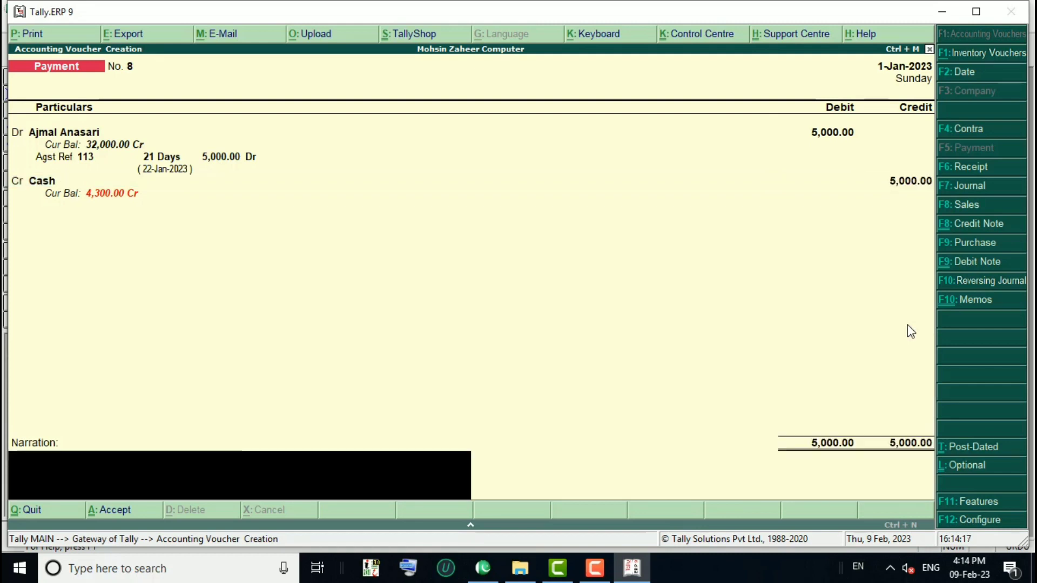
key(Return)
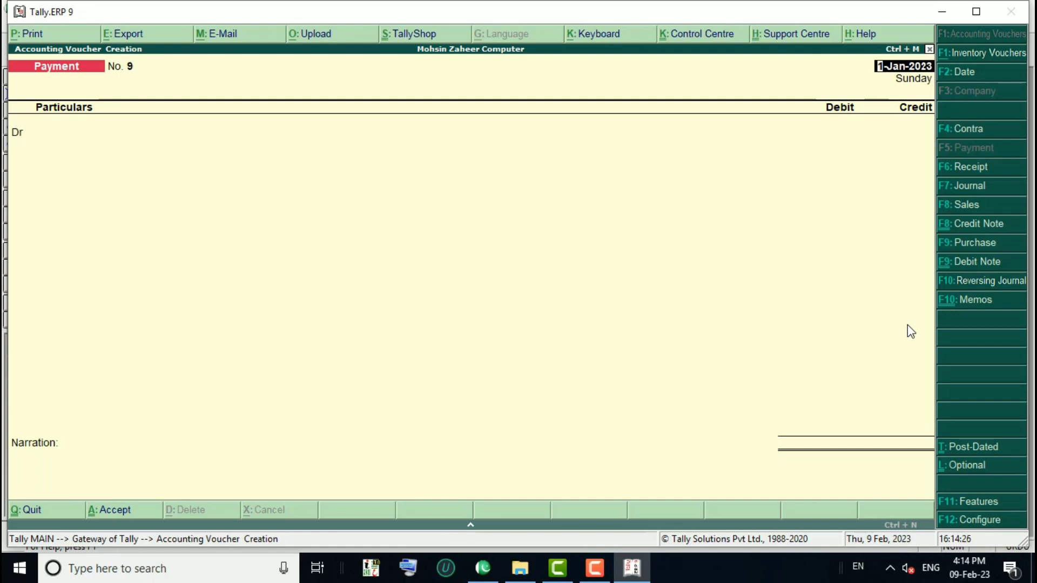
Step: Start a receipt voucher dated 1-Jan-2023 and choose the customer ledger listed just below Discount on Purchase as the credit party
key(F6)
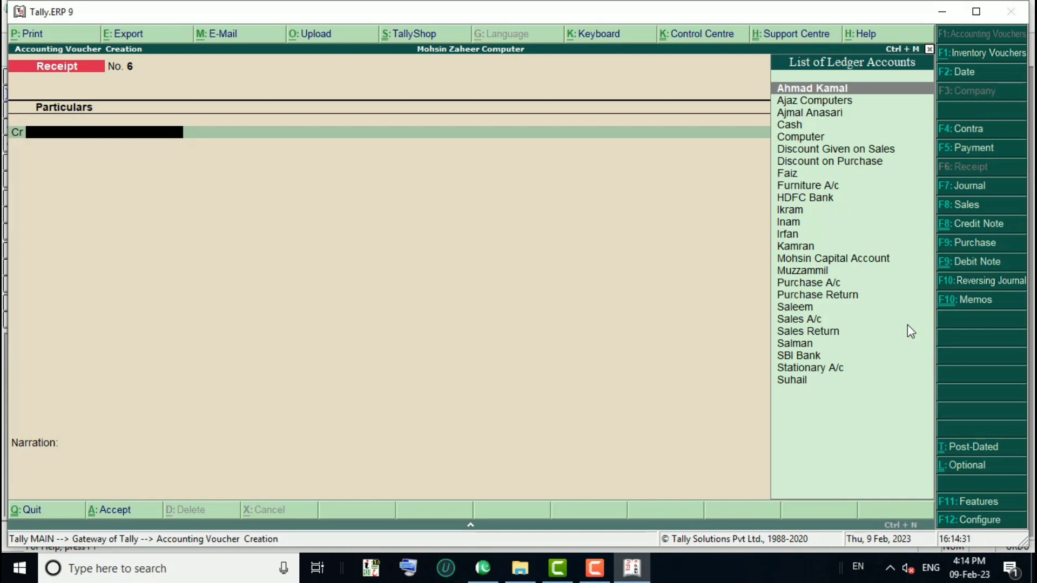
key(Down)
key(Down)
key(Down)
key(Down)
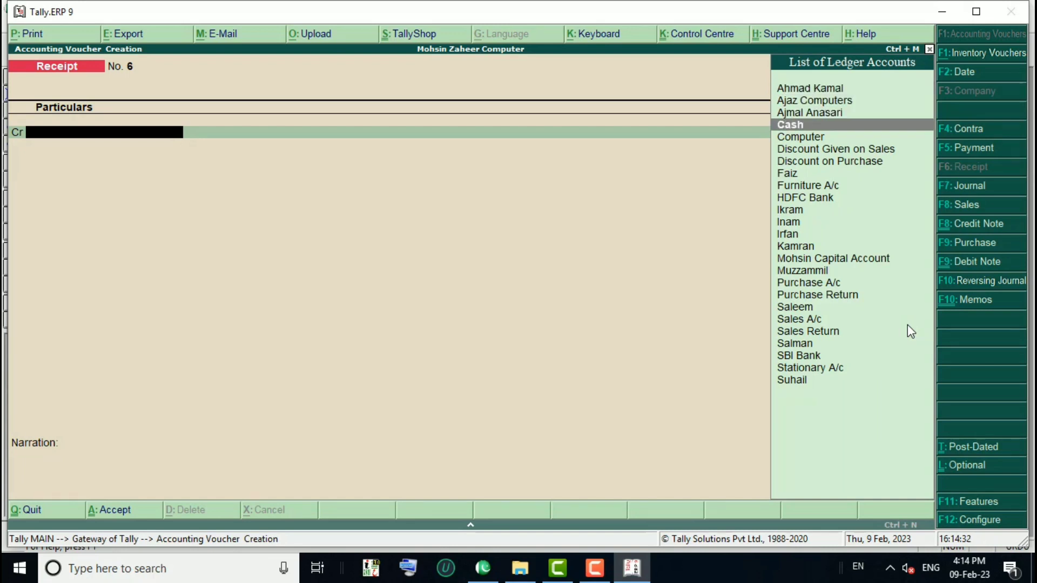
key(Down)
key(Down)
key(Down)
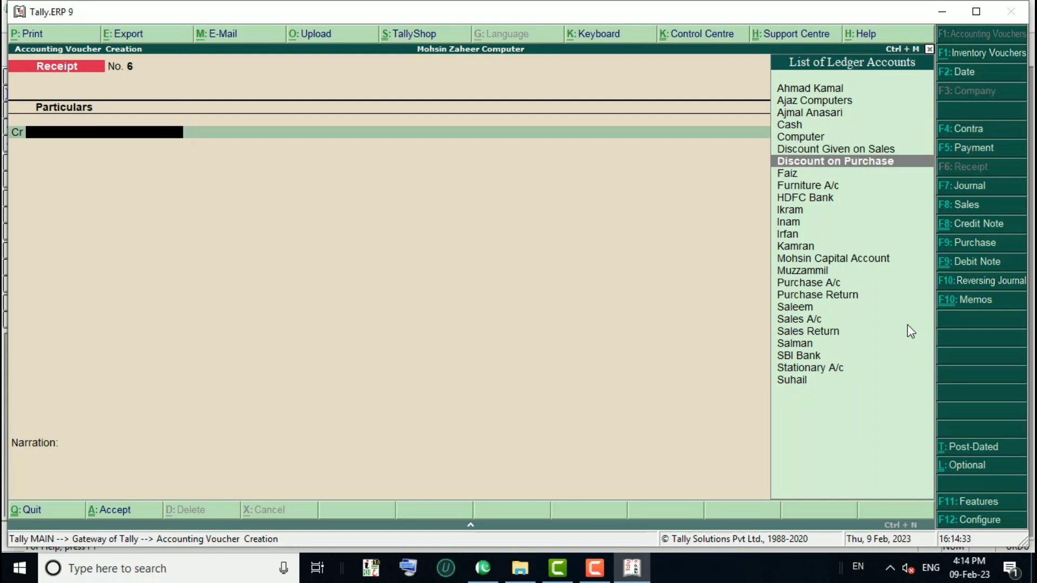
key(Return)
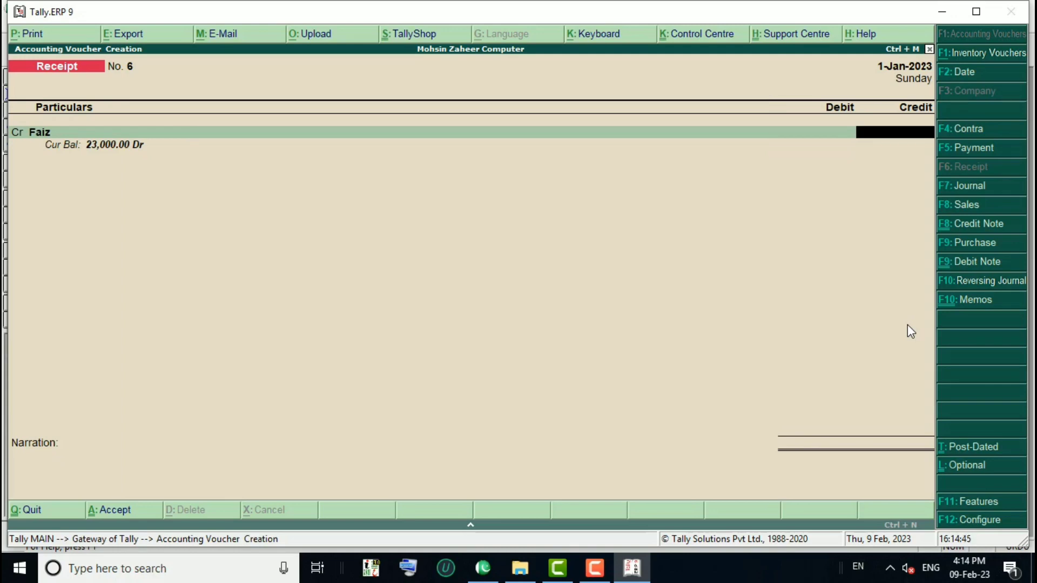
Step: Credit the customer ledger with 6,000 and allocate it as Agst Ref to pending bill 115
text(6000)
key(Return)
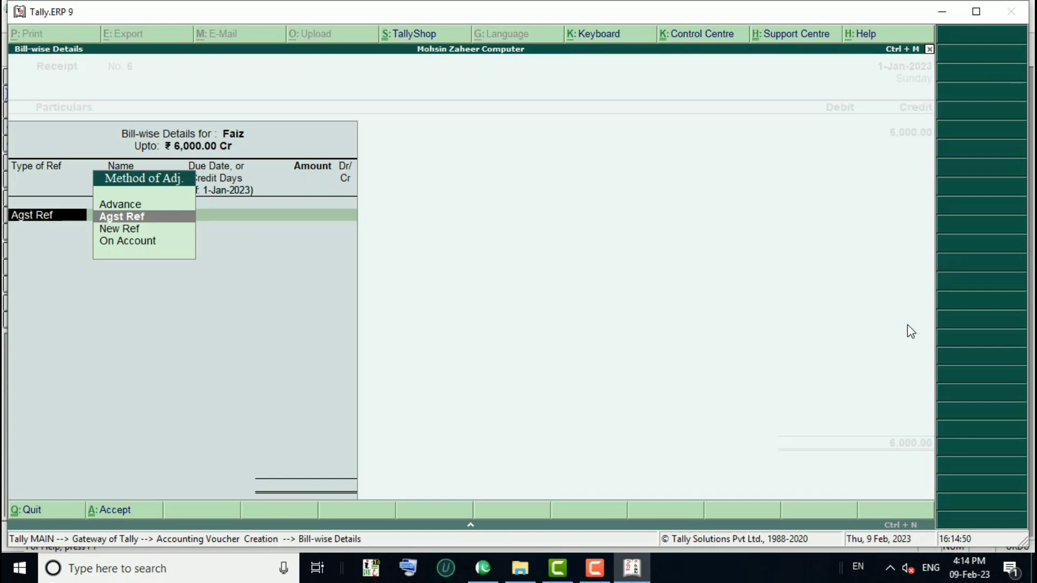
key(Return)
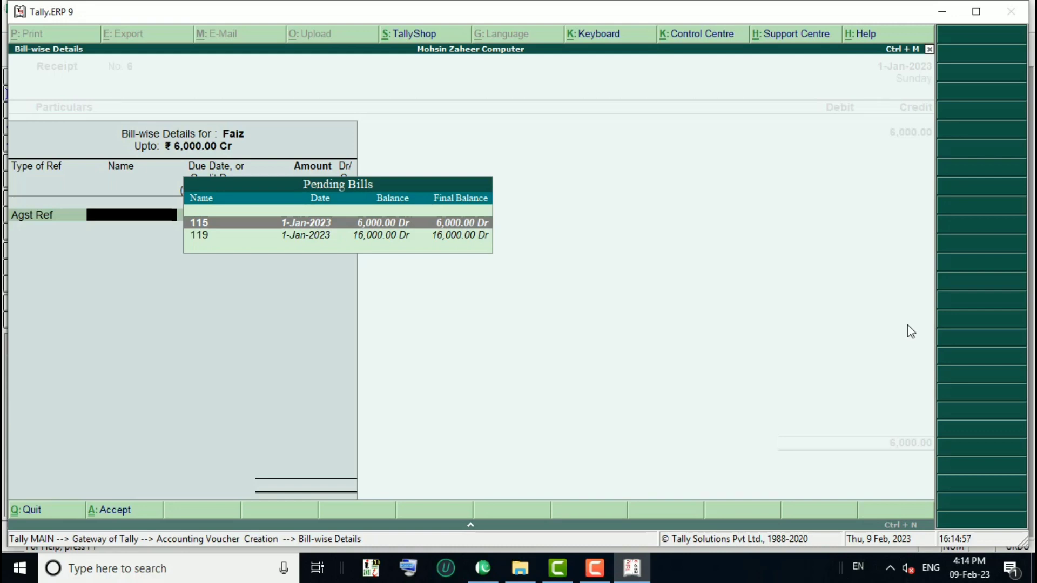
key(Down)
key(Up)
key(Return)
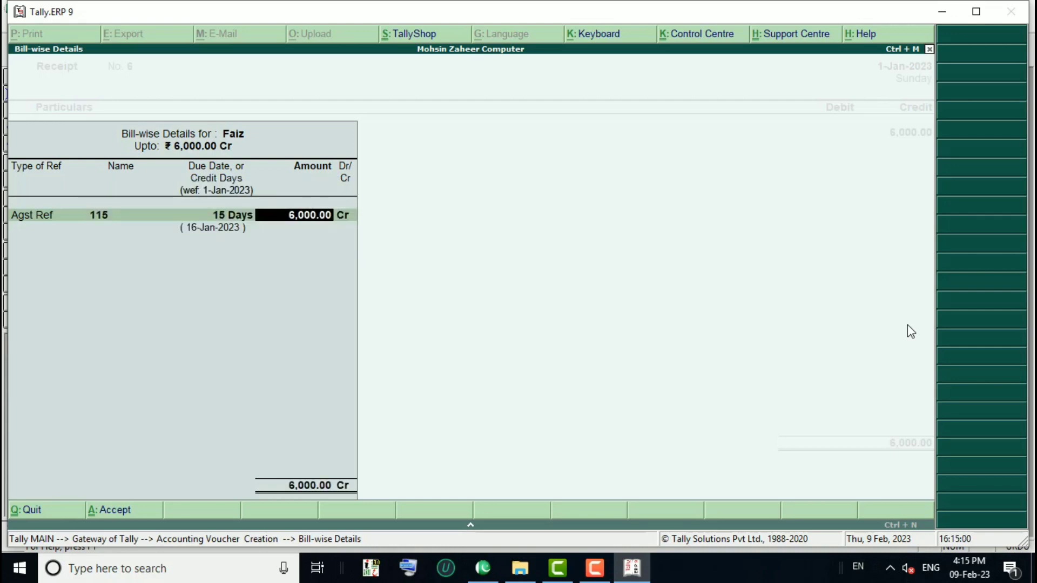
key(Return)
key(Return)
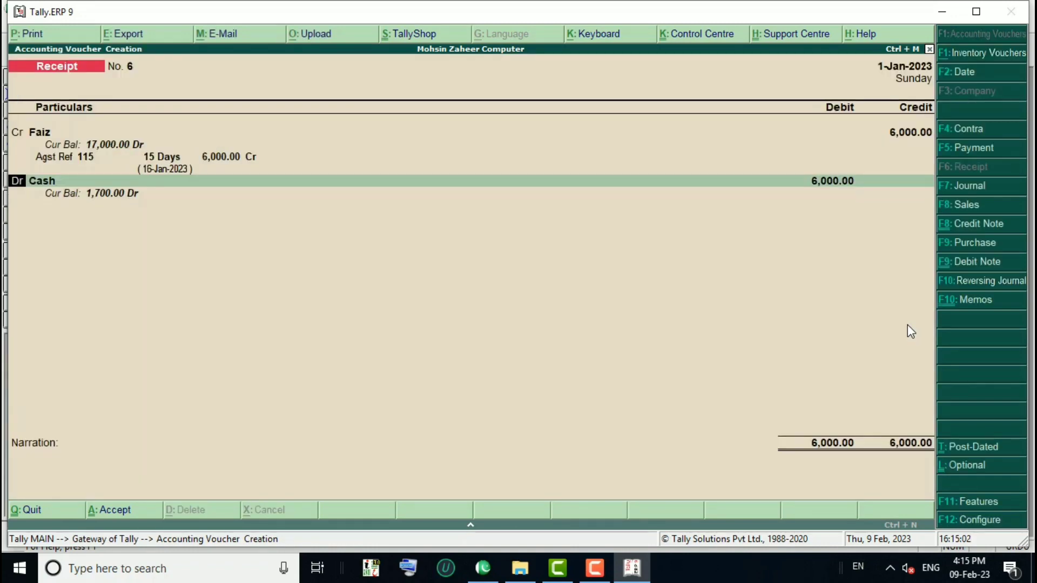
Step: Debit Cash with 6,000 and accept the receipt voucher without narration
key(Return)
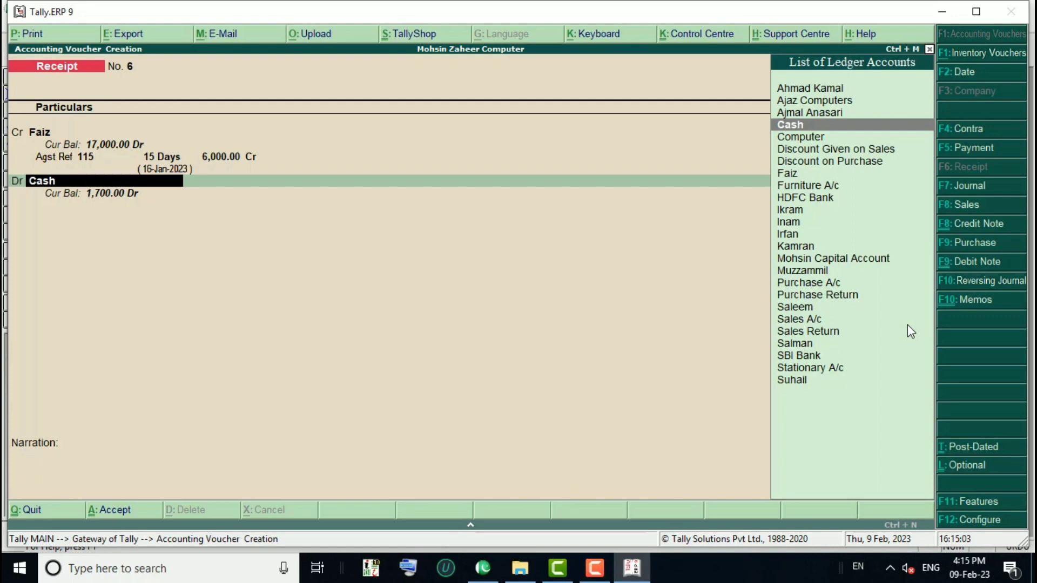
key(Return)
key(Return)
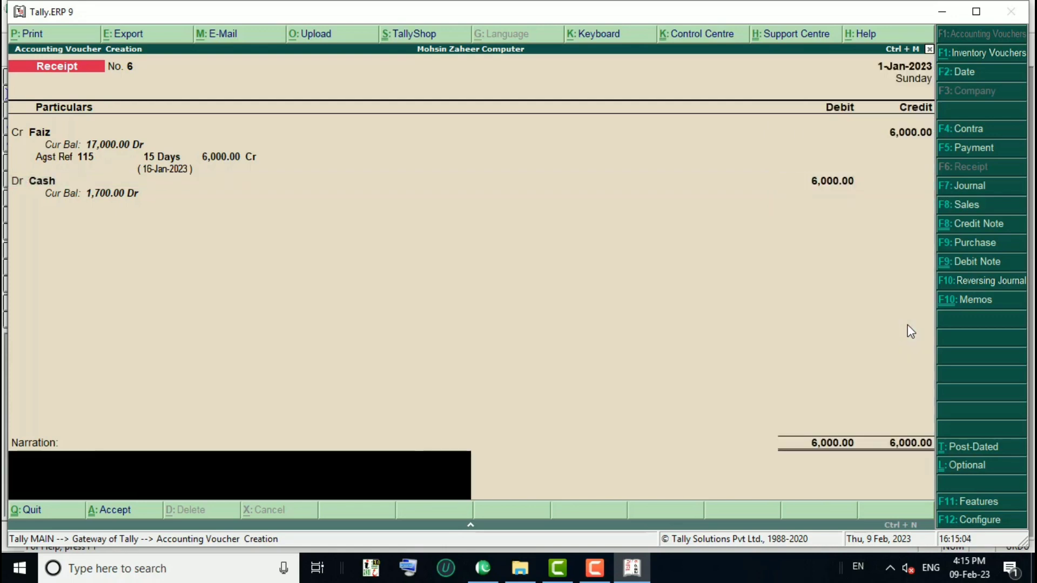
key(Return)
key(Return)
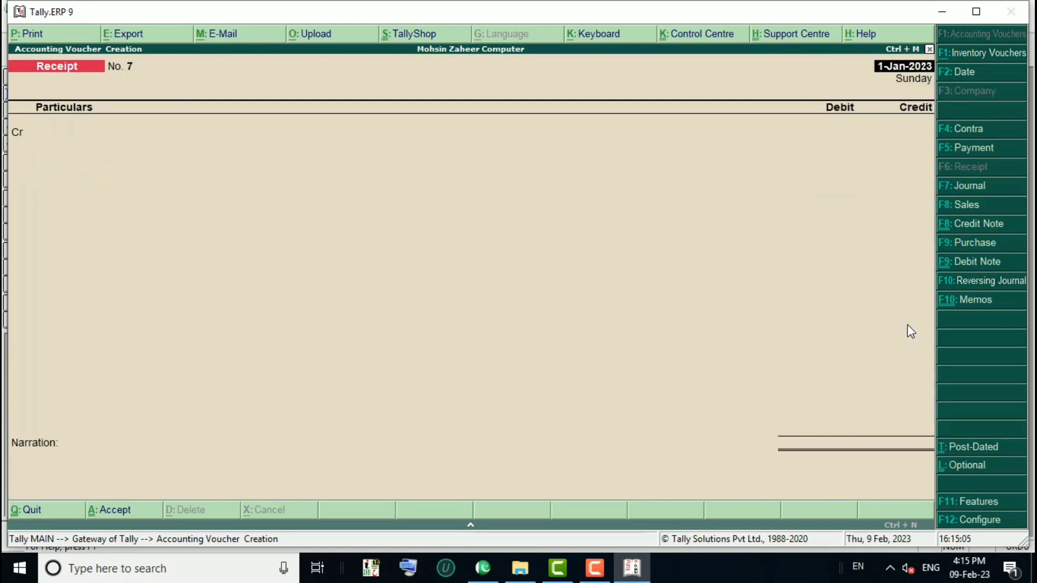
Step: Begin another receipt dated 1-Jan-2023 and credit the customer ledger listed just below Discount on Purchase with 16,000
key(Return)
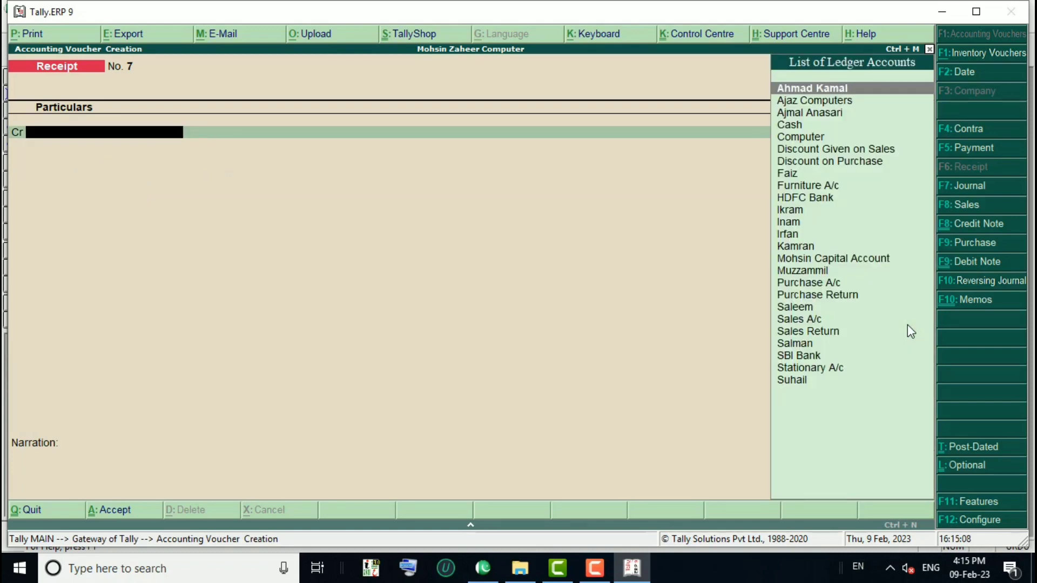
key(Down)
key(Down)
key(Down)
key(Down)
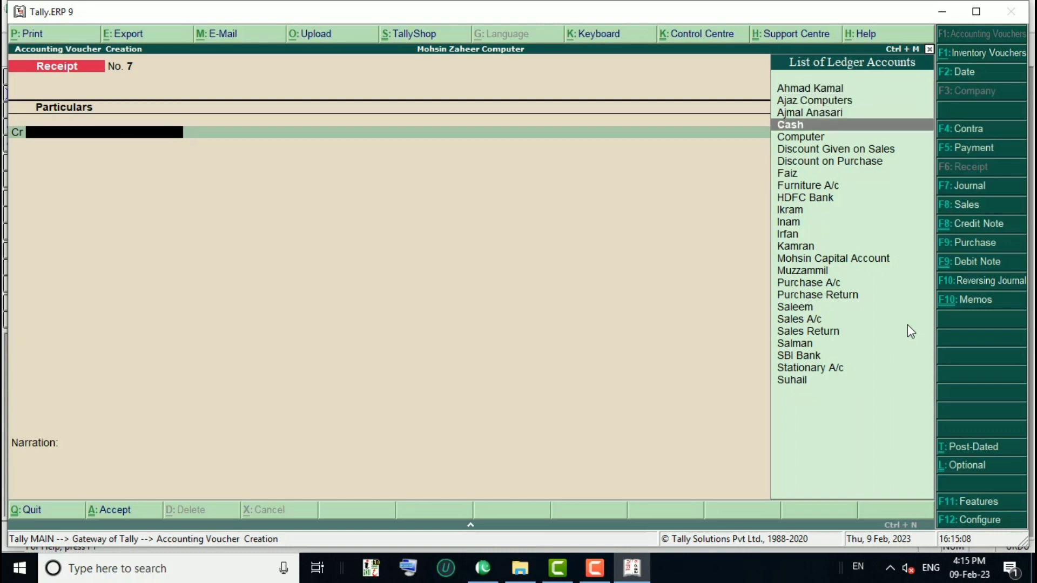
key(Down)
key(Down)
key(Down)
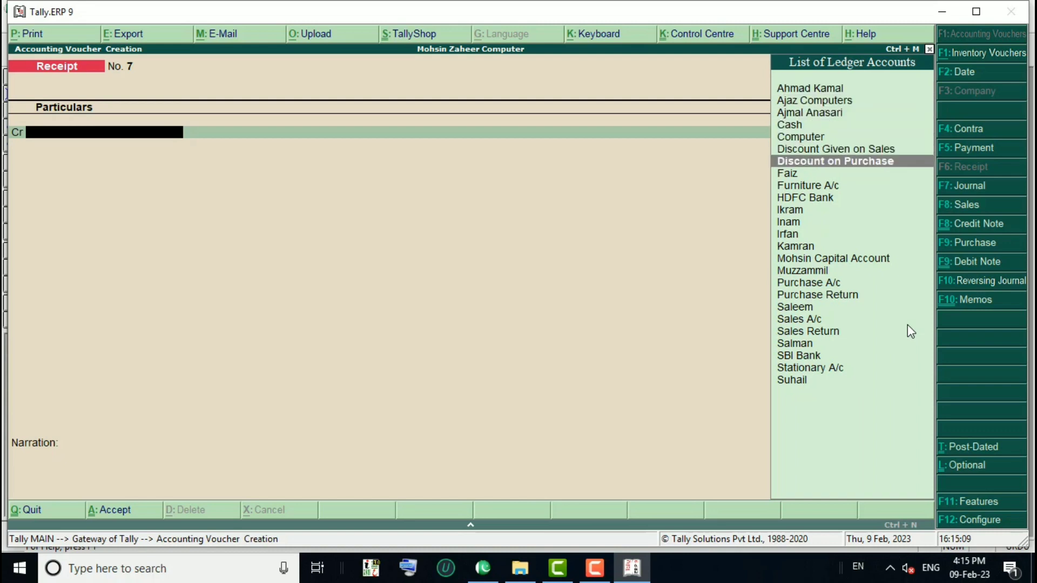
key(Return)
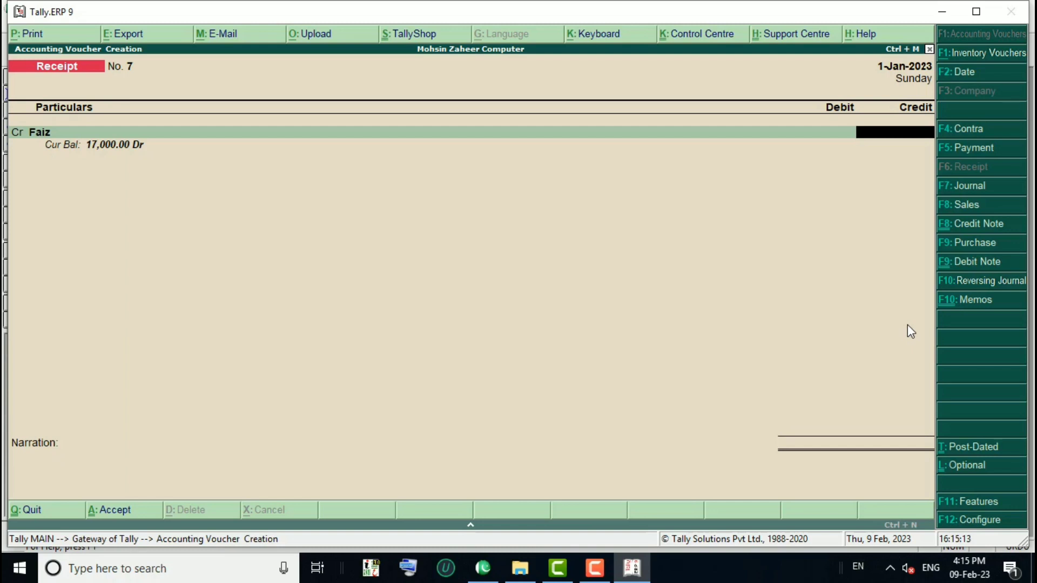
text(16000)
key(Return)
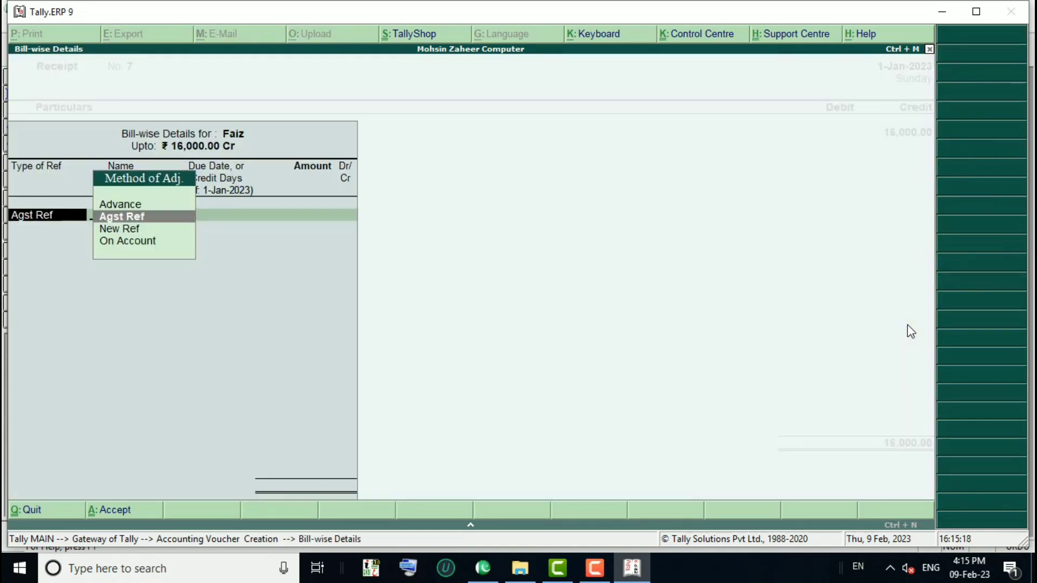
Step: Allocate the customer's 16,000 credit as Agst Ref to pending bill 119
key(Return)
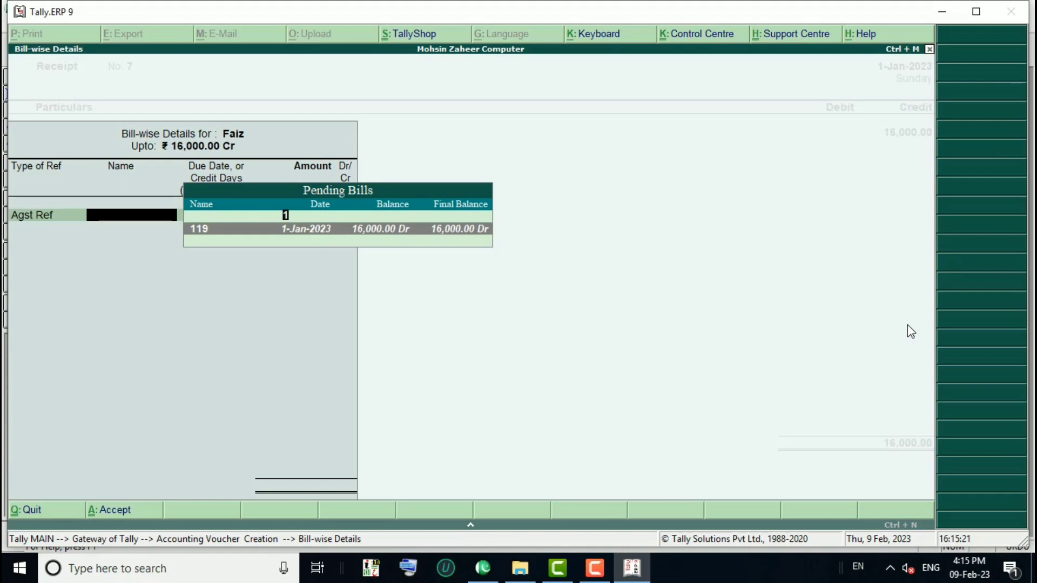
key(Return)
key(Return)
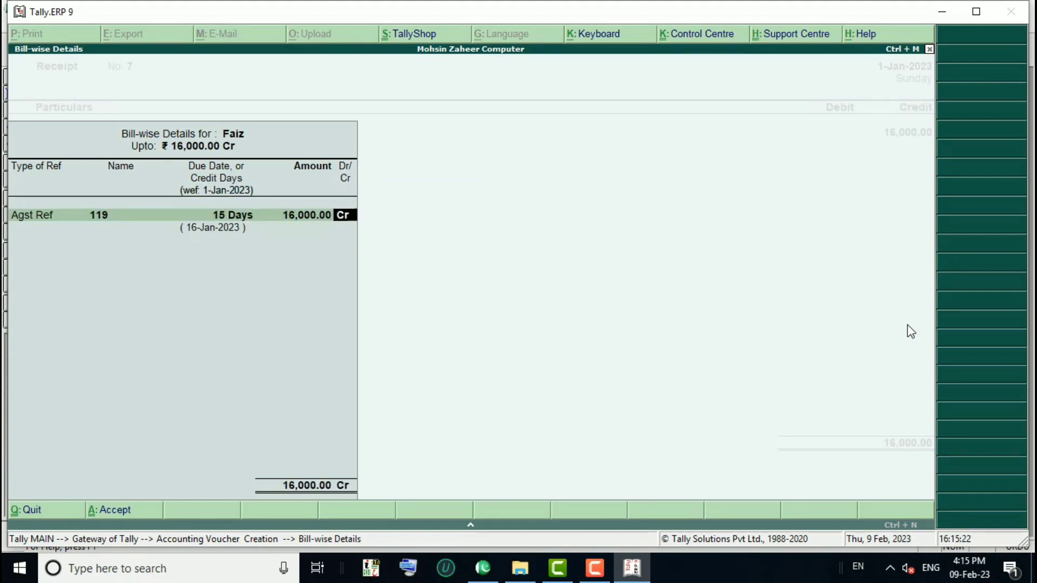
key(Return)
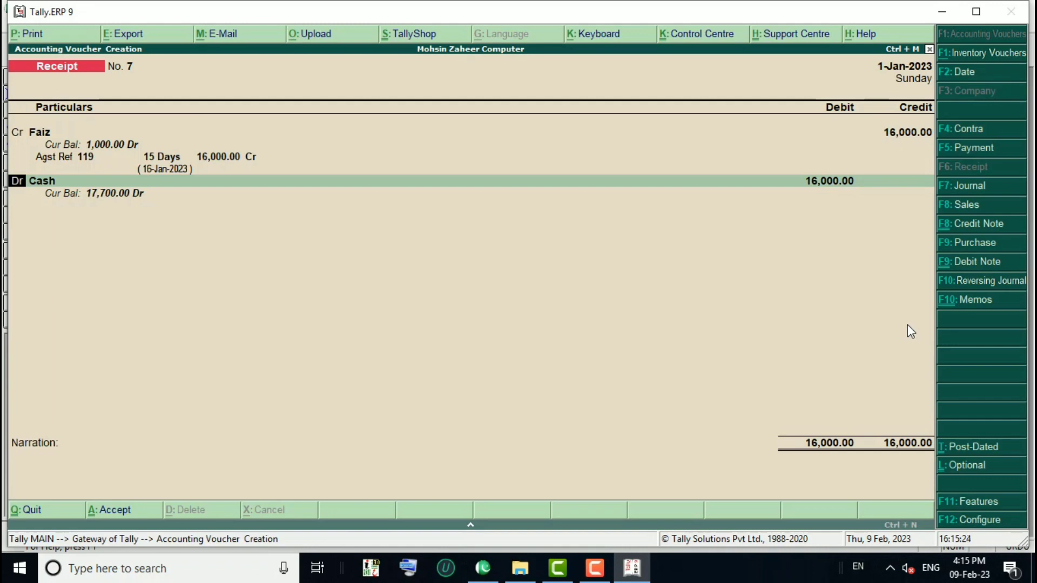
Step: Debit Cash with 16,000 and accept the second customer receipt without narration
key(Return)
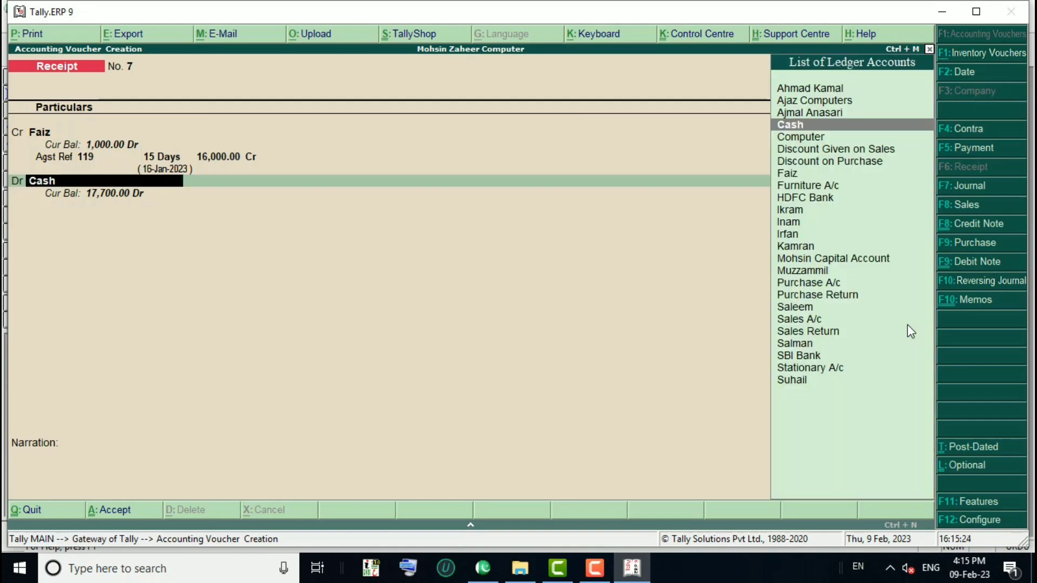
key(Return)
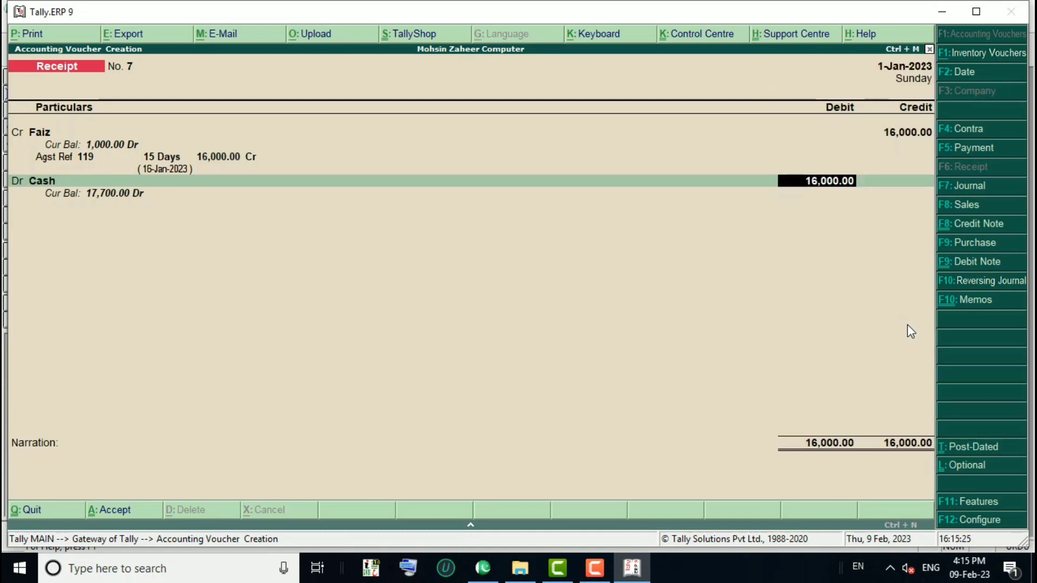
key(Return)
key(Return)
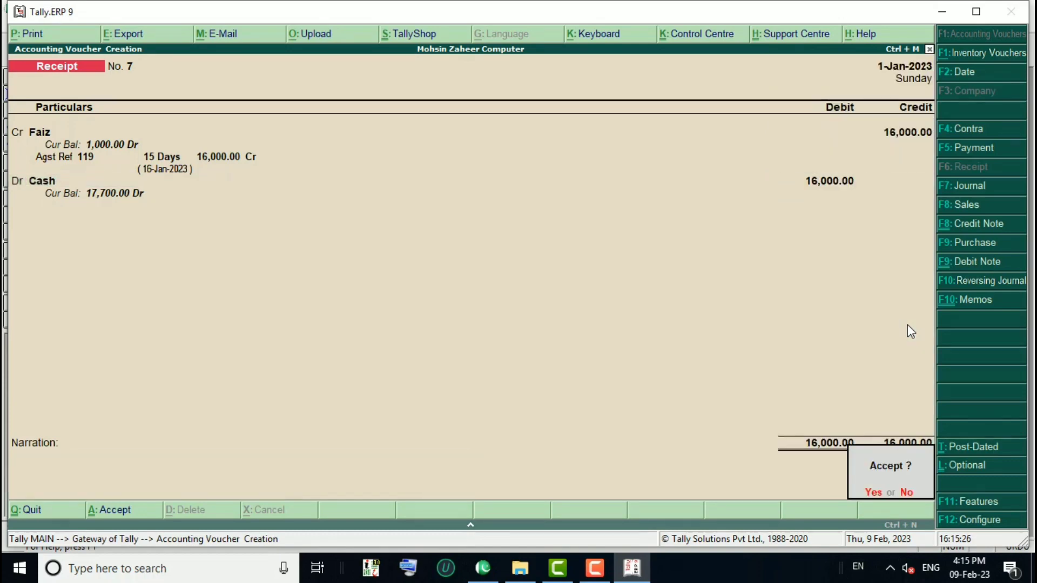
key(Return)
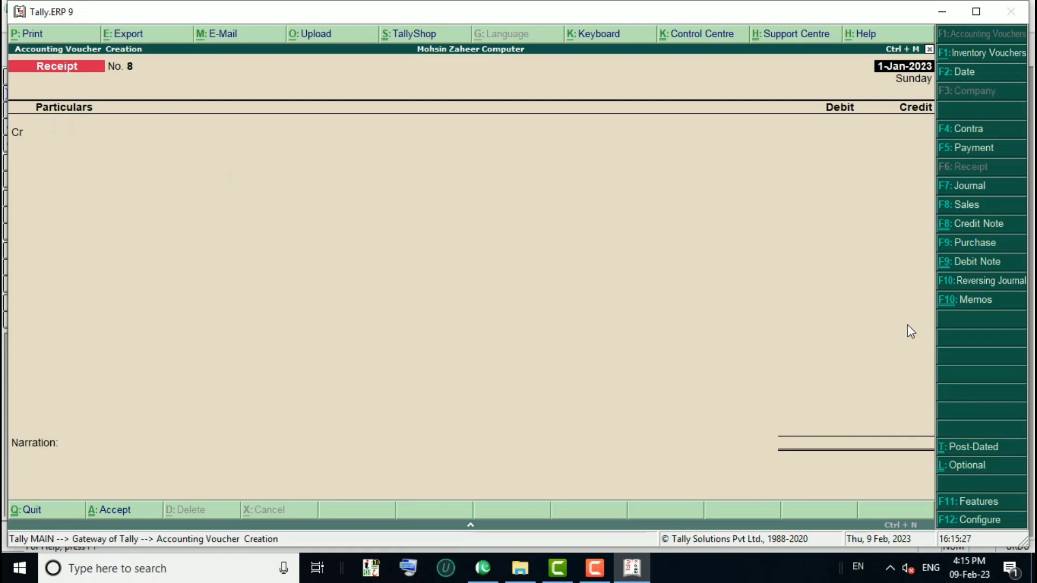